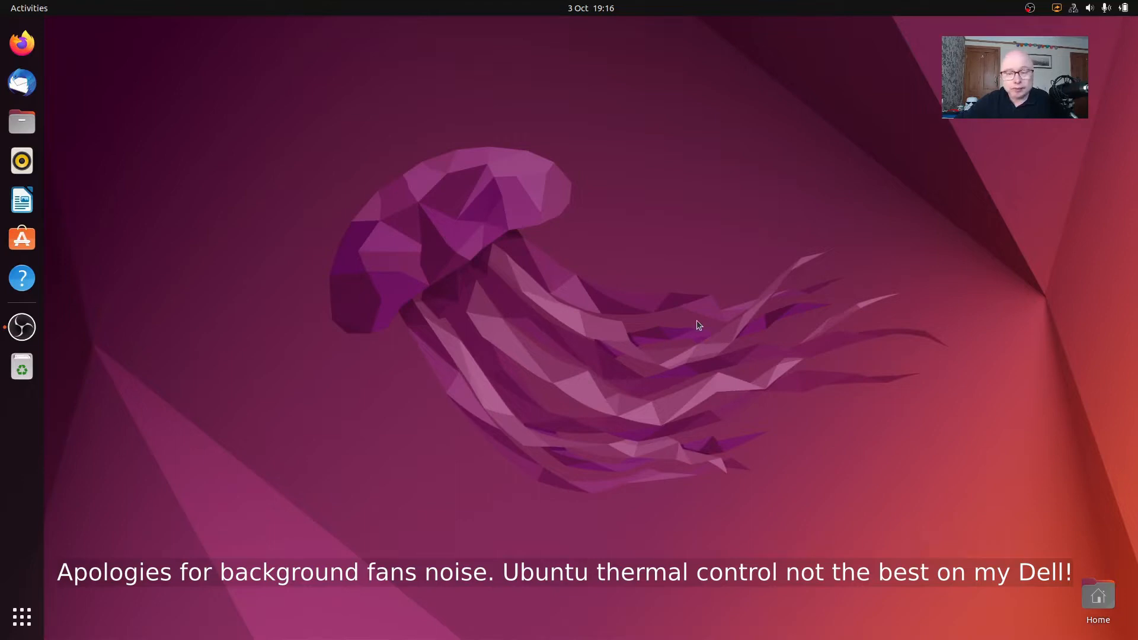
# Open the Home folder from the desktop and look over the file manager's main options and its sorting choices.
pyautogui.doubleClick(1097, 597)
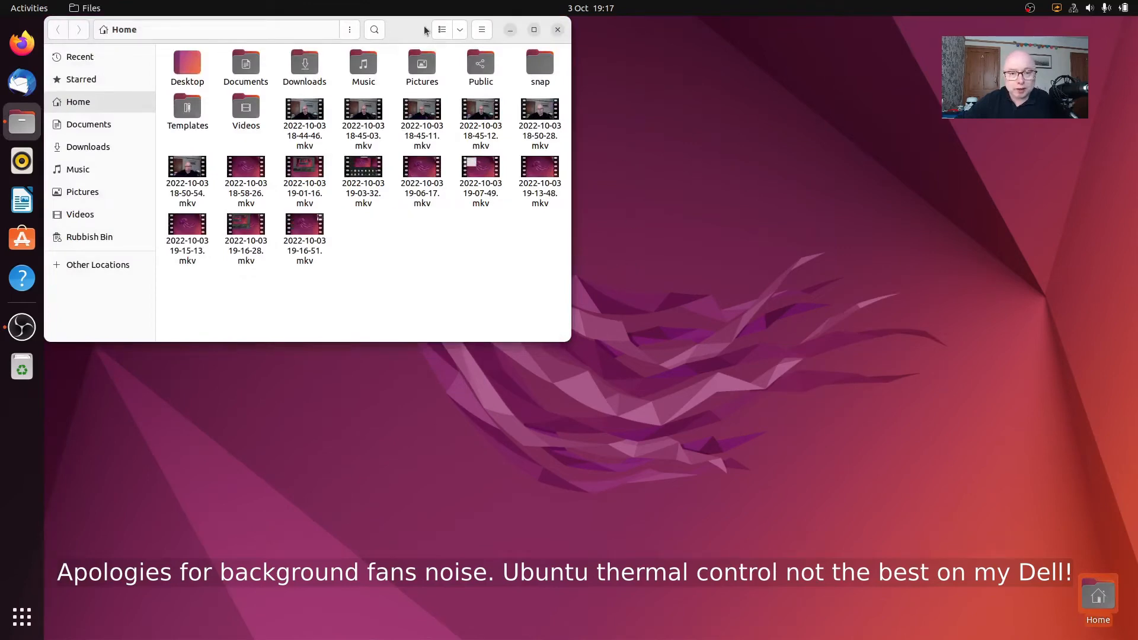
pyautogui.moveTo(415, 30); pyautogui.dragTo(596, 144)
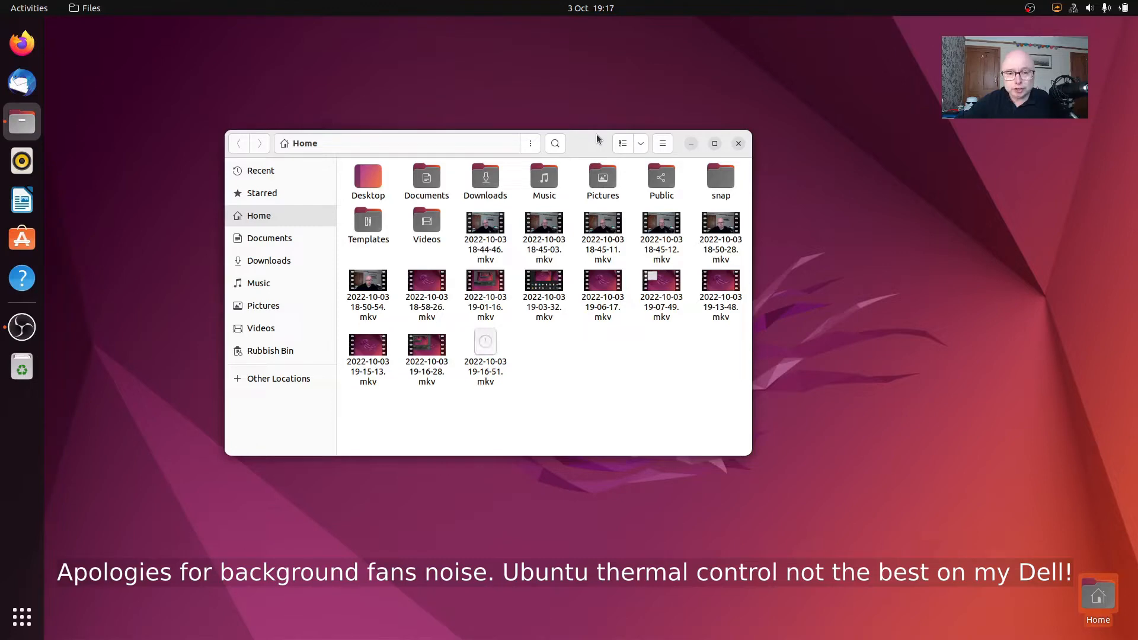
pyautogui.click(663, 143)
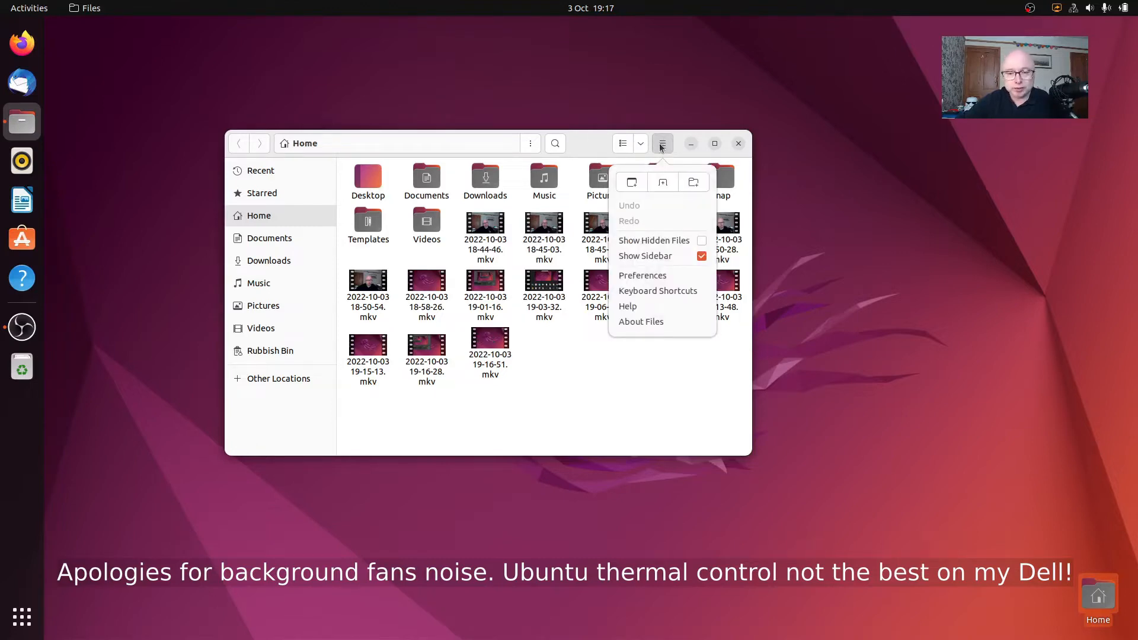
pyautogui.click(660, 145)
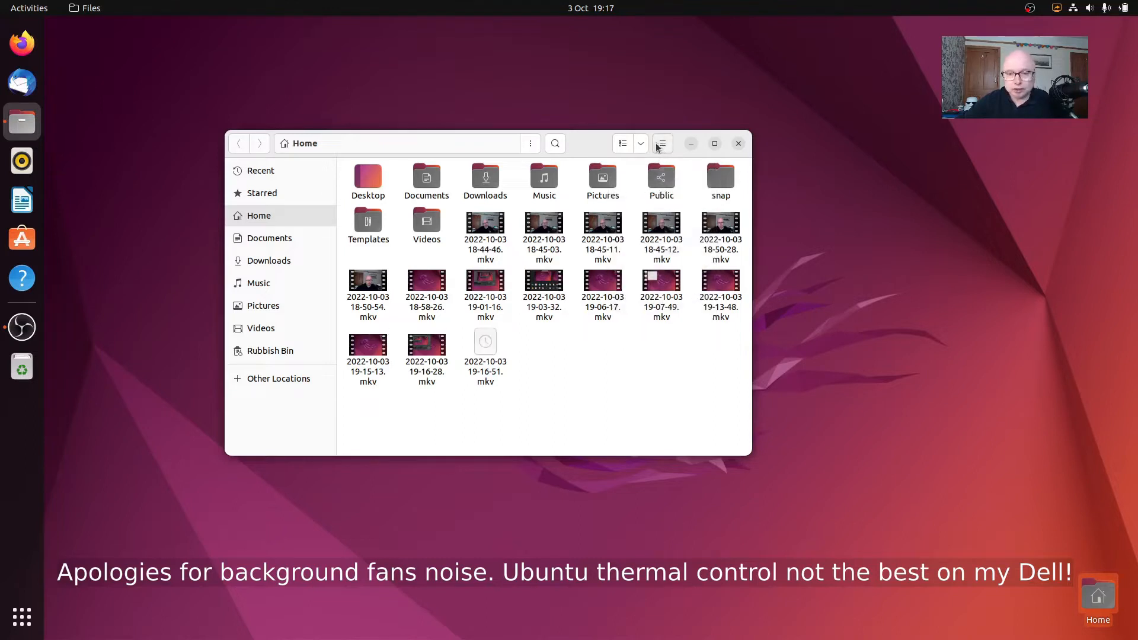
pyautogui.click(641, 144)
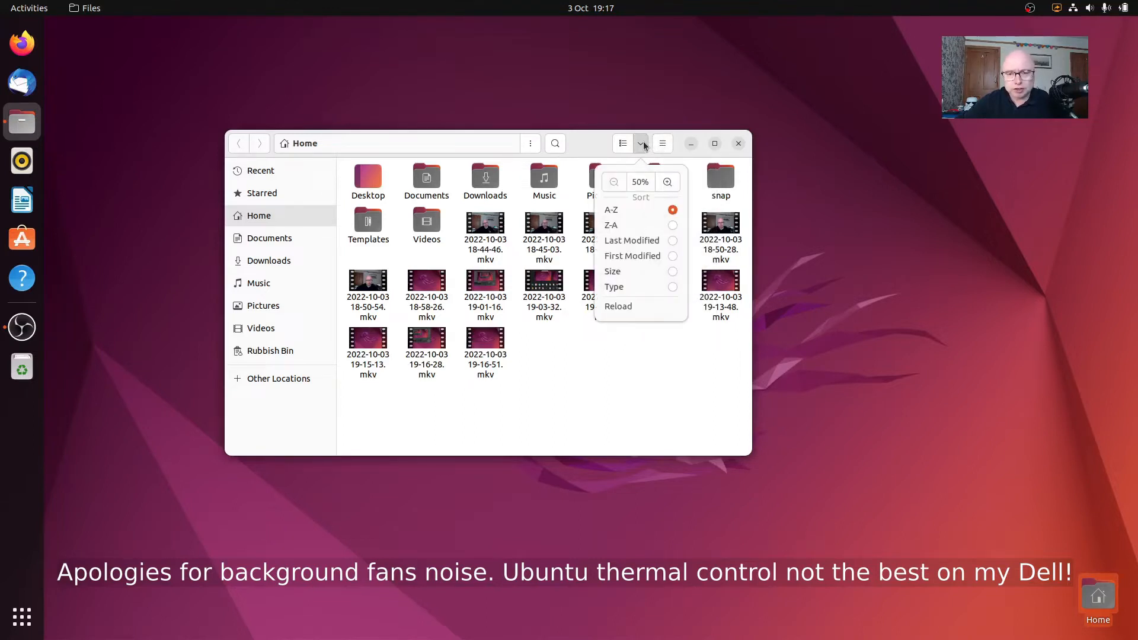
pyautogui.click(641, 144)
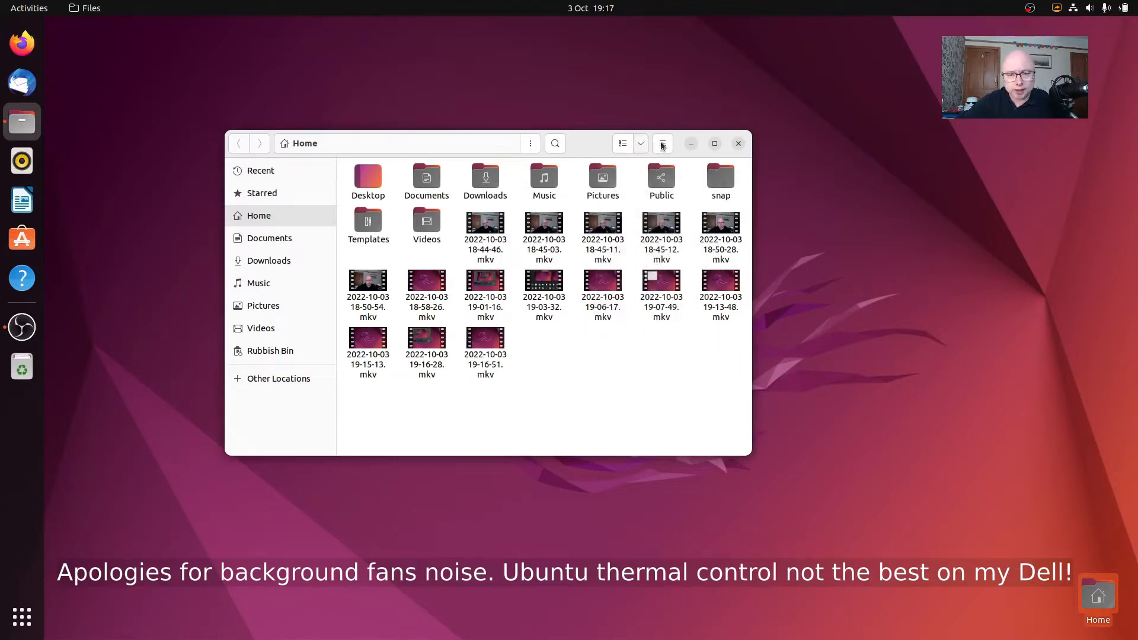
# Review the file manager's Preferences, including the general and optional context menu settings, and close them.
pyautogui.click(663, 144)
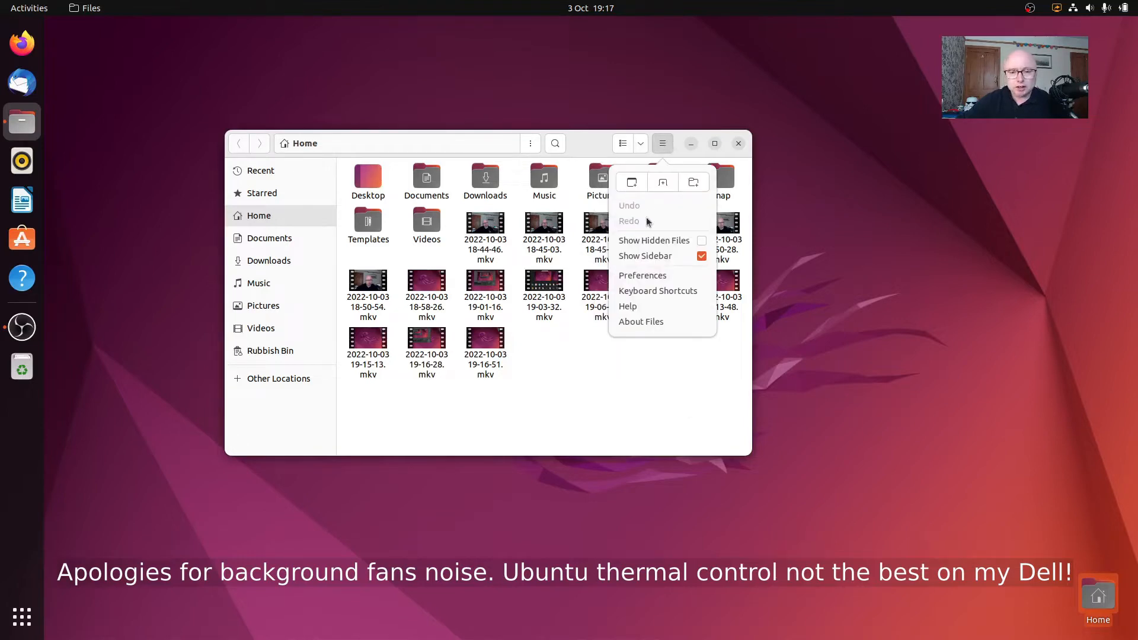
pyautogui.click(636, 276)
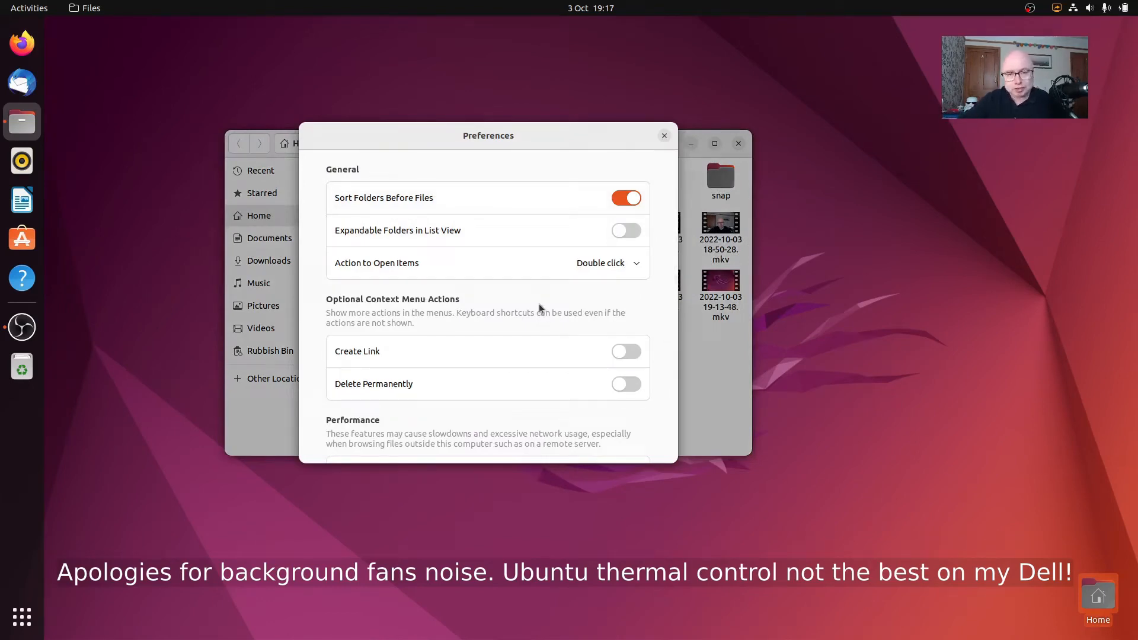
pyautogui.moveTo(562, 130)
pyautogui.mouseDown()
pyautogui.moveTo(572, 184)
pyautogui.moveTo(569, 111)
pyautogui.mouseUp()
pyautogui.click(670, 108)
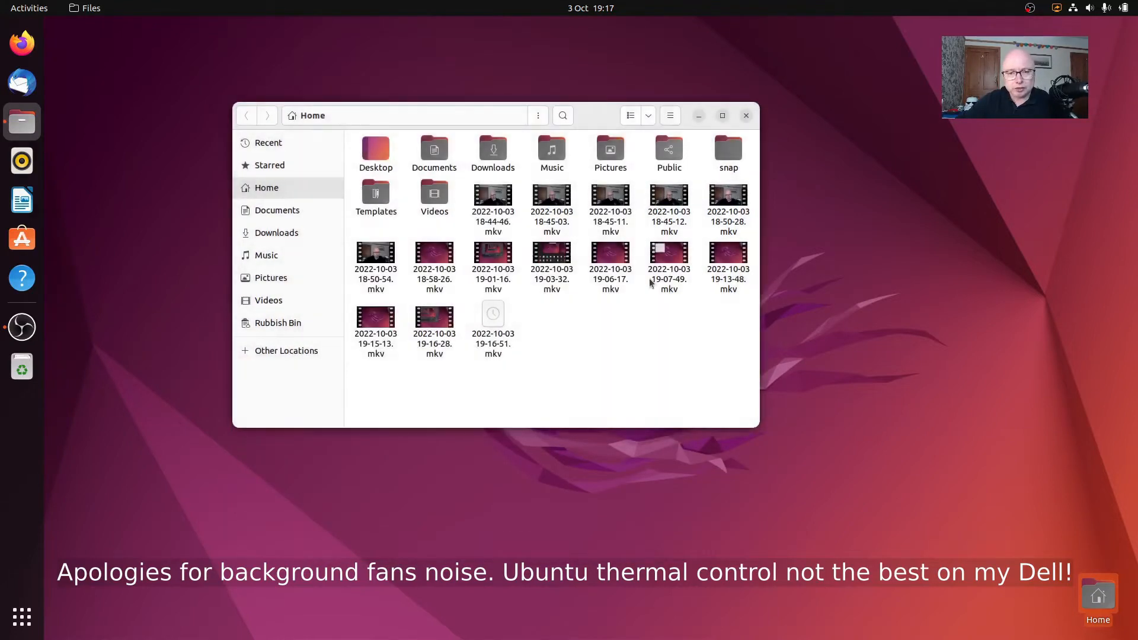
# Close the Home folder window and look over the installed applications before returning to the desktop.
pyautogui.click(652, 119)
pyautogui.click(653, 119)
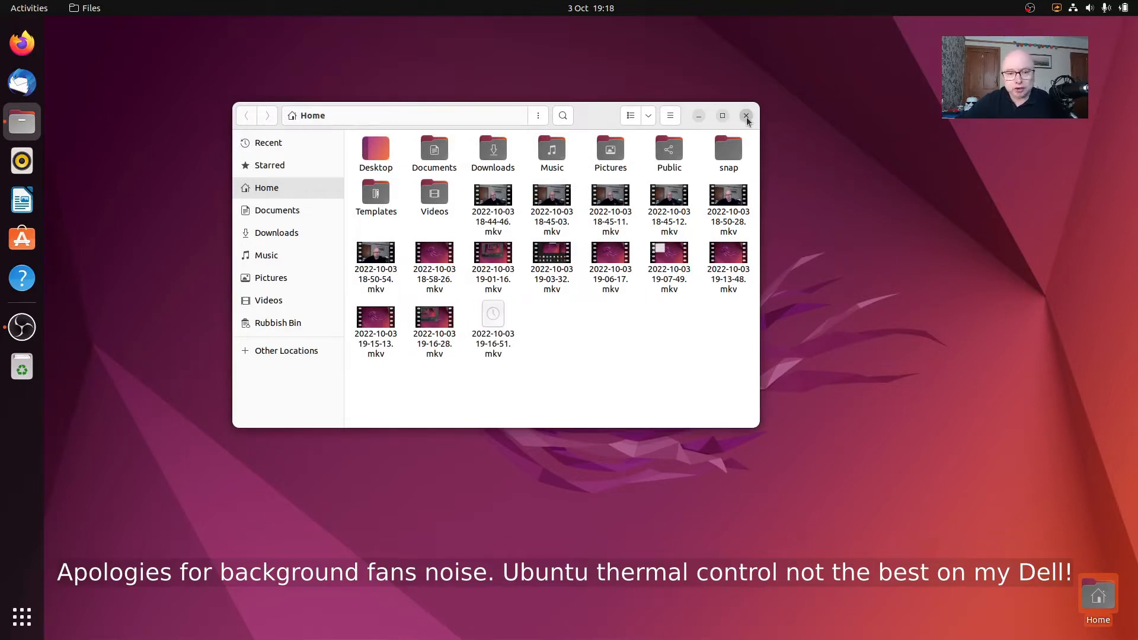
pyautogui.click(746, 116)
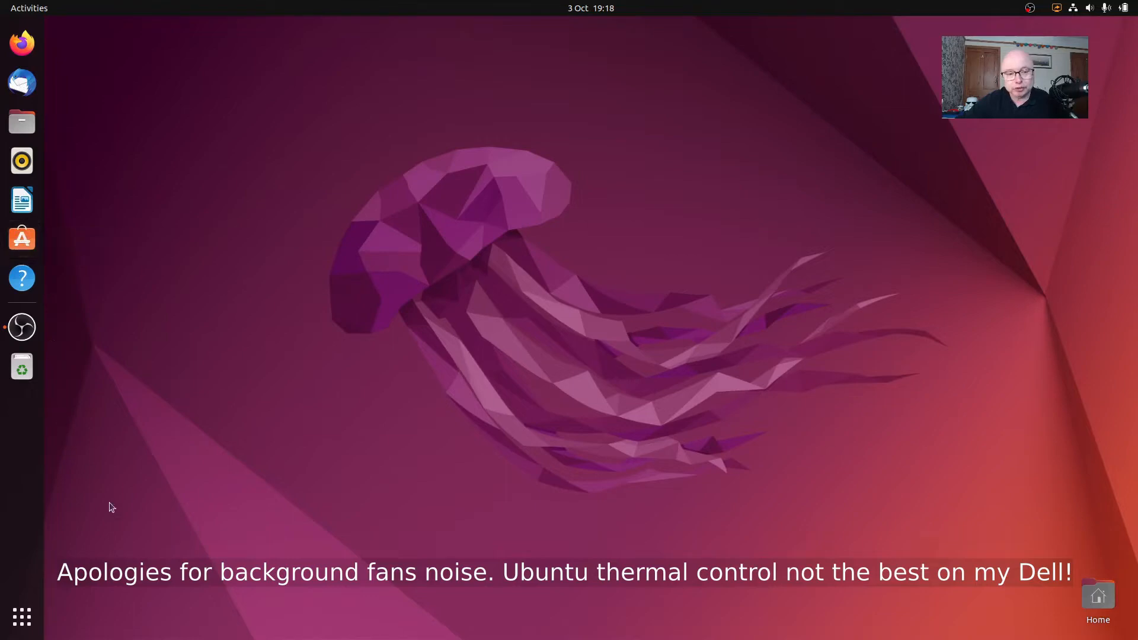
pyautogui.click(21, 618)
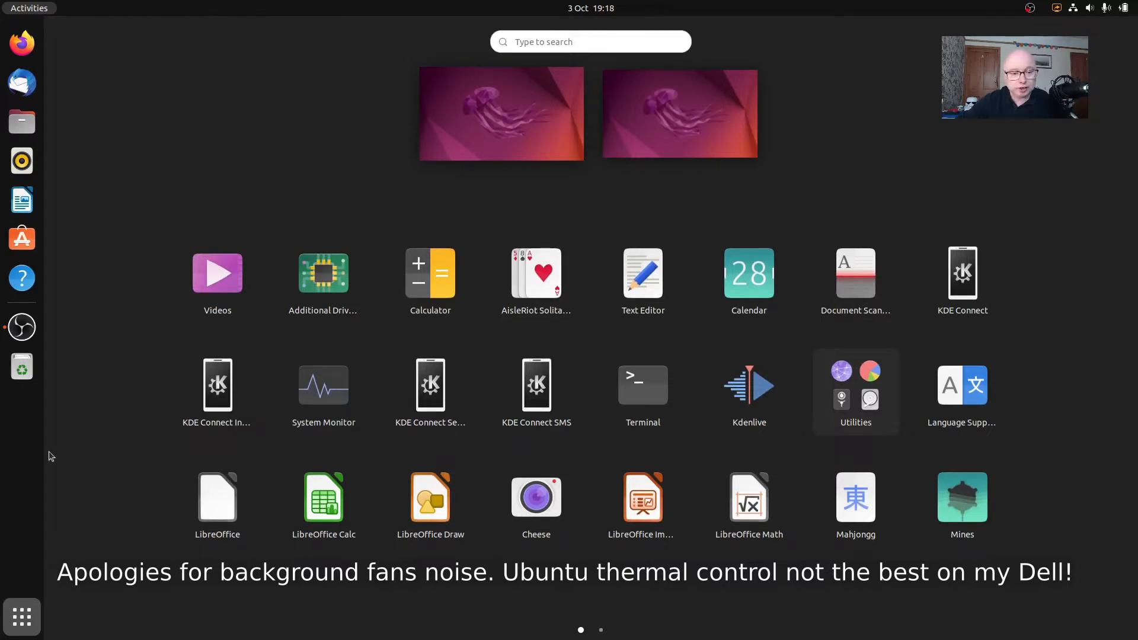
pyautogui.click(21, 617)
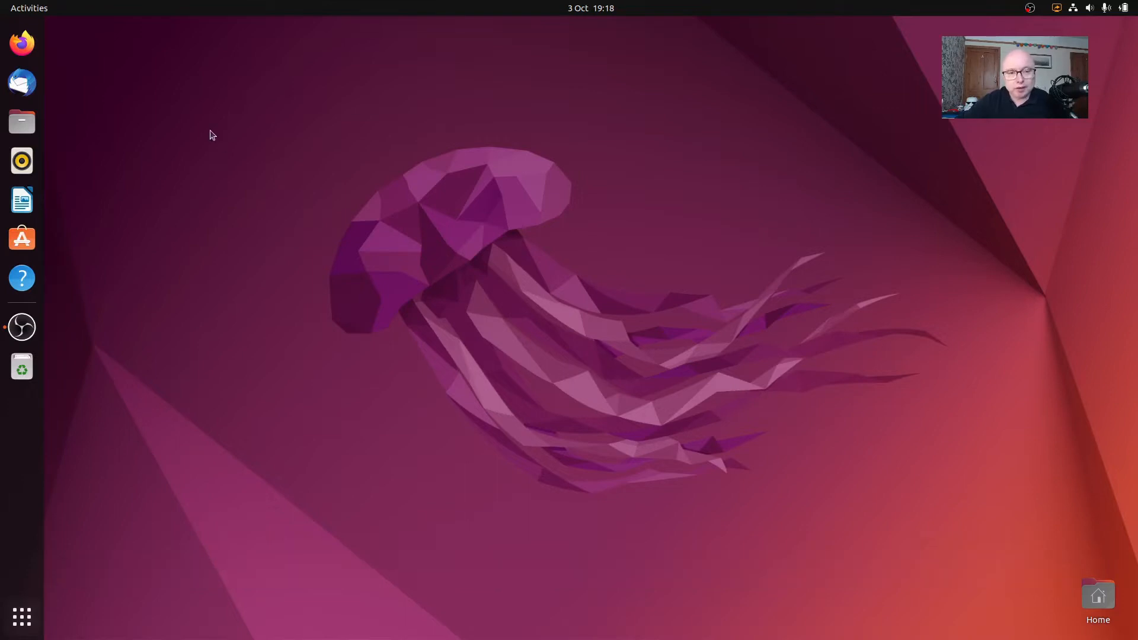
# Launch Firefox and check its version information in the About Mozilla Firefox window.
pyautogui.click(22, 43)
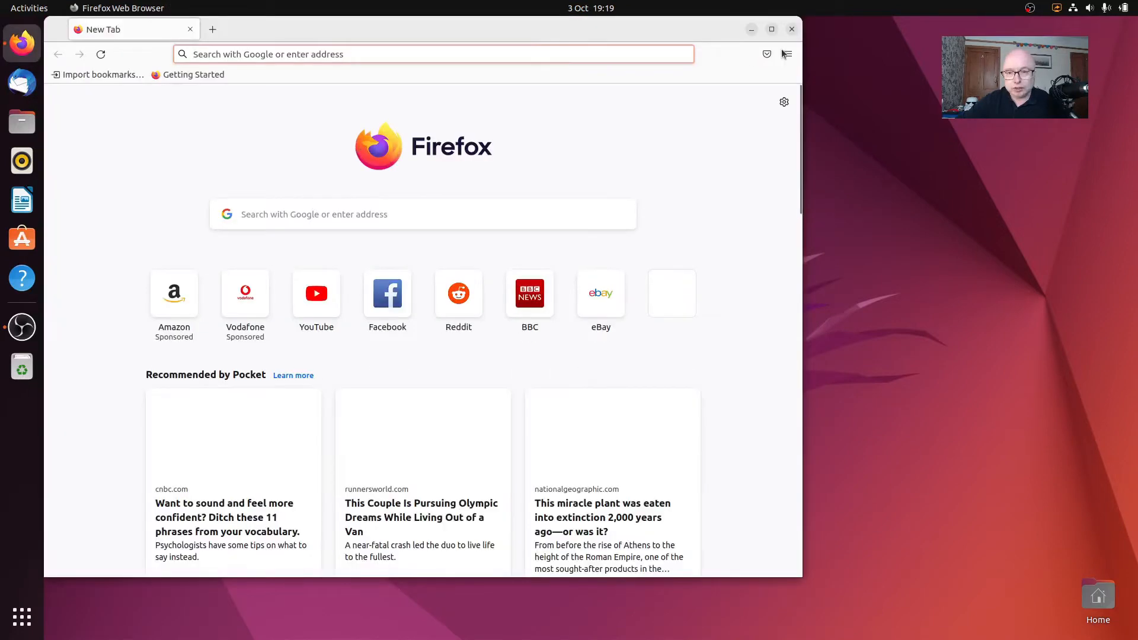
pyautogui.click(788, 54)
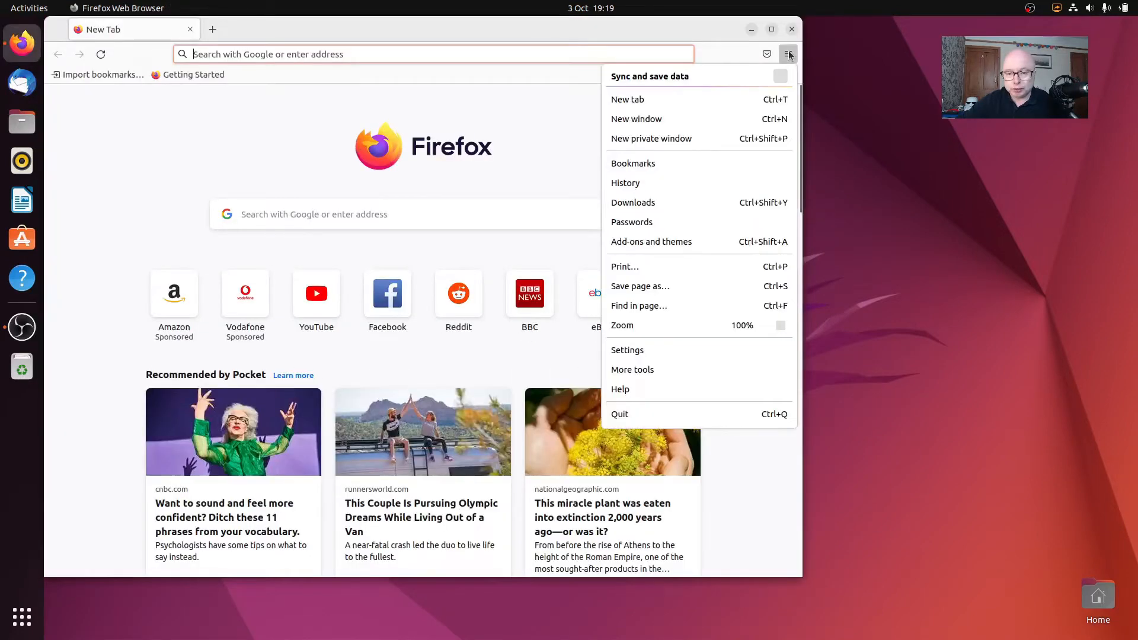
pyautogui.click(687, 397)
pyautogui.click(686, 272)
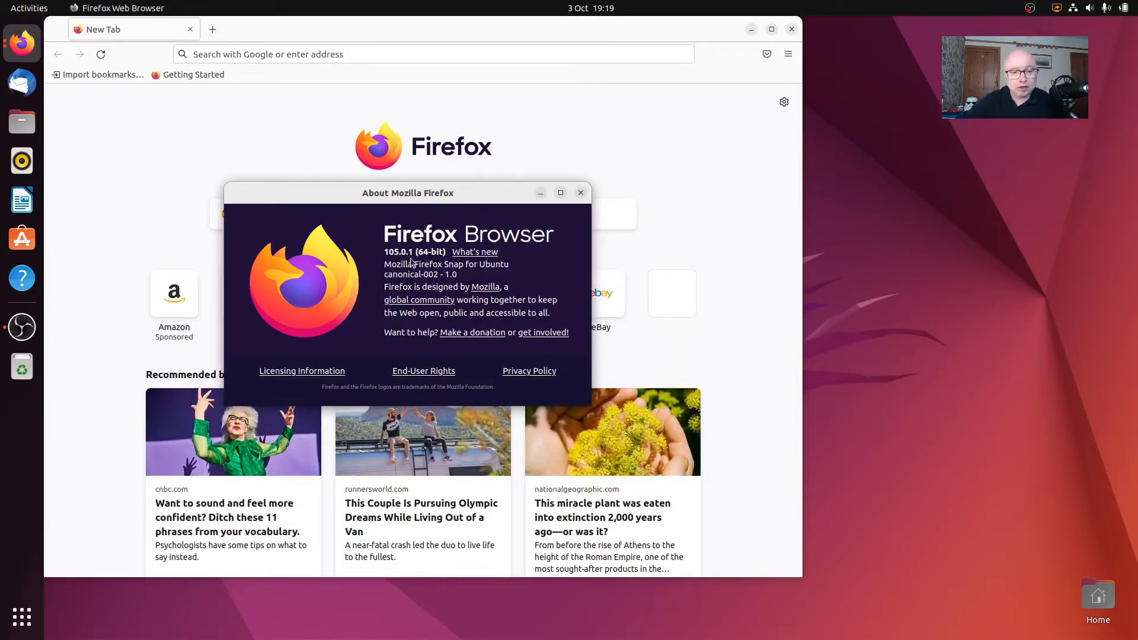
pyautogui.click(580, 193)
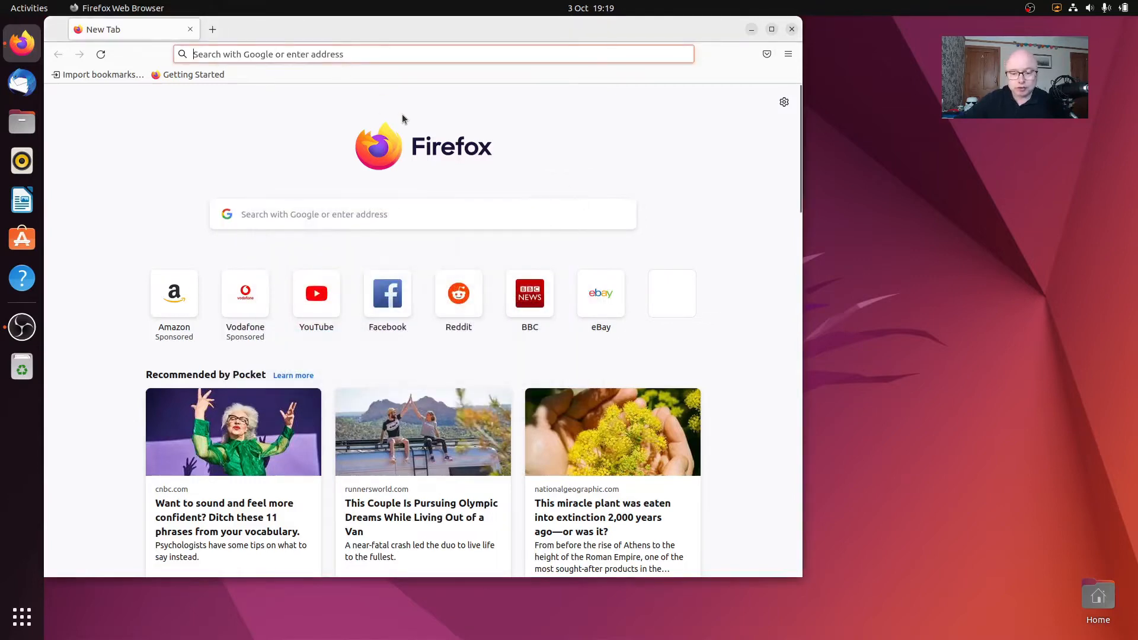
# Search the web for "ubuntu homepage" and open the ubuntu.com site from the results.
pyautogui.write('ubuntu')
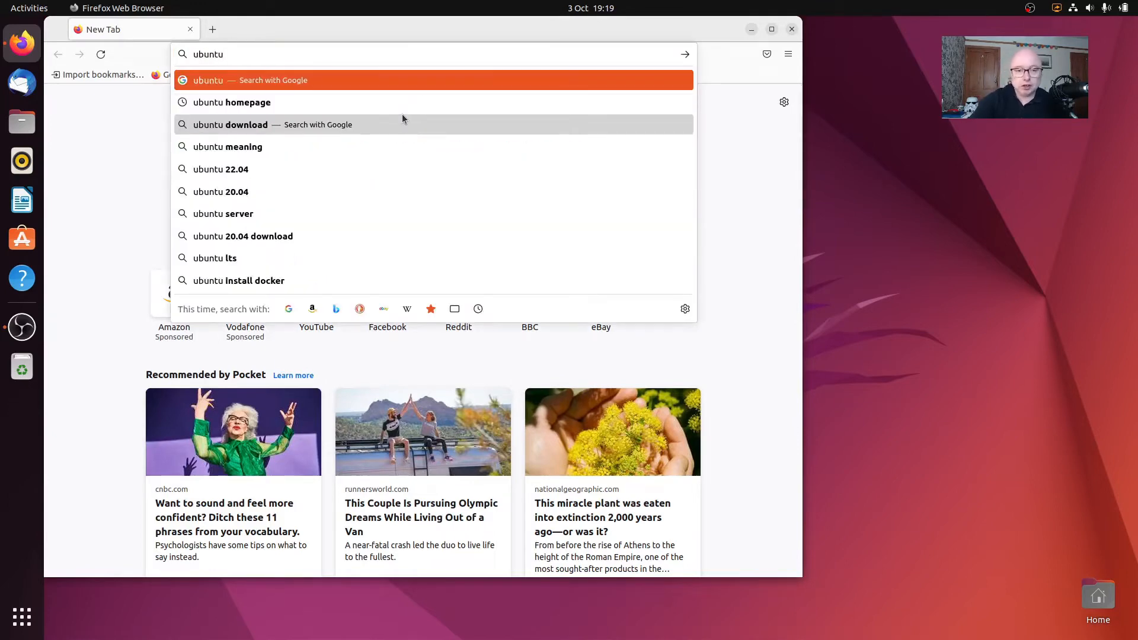
pyautogui.press('Up')
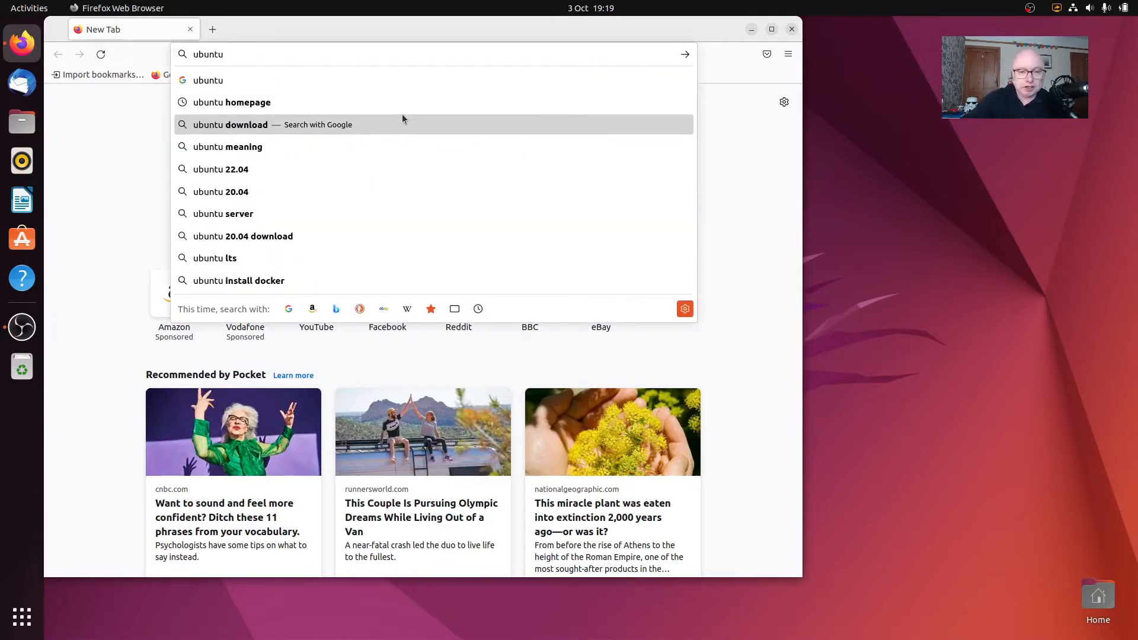
pyautogui.click(210, 101)
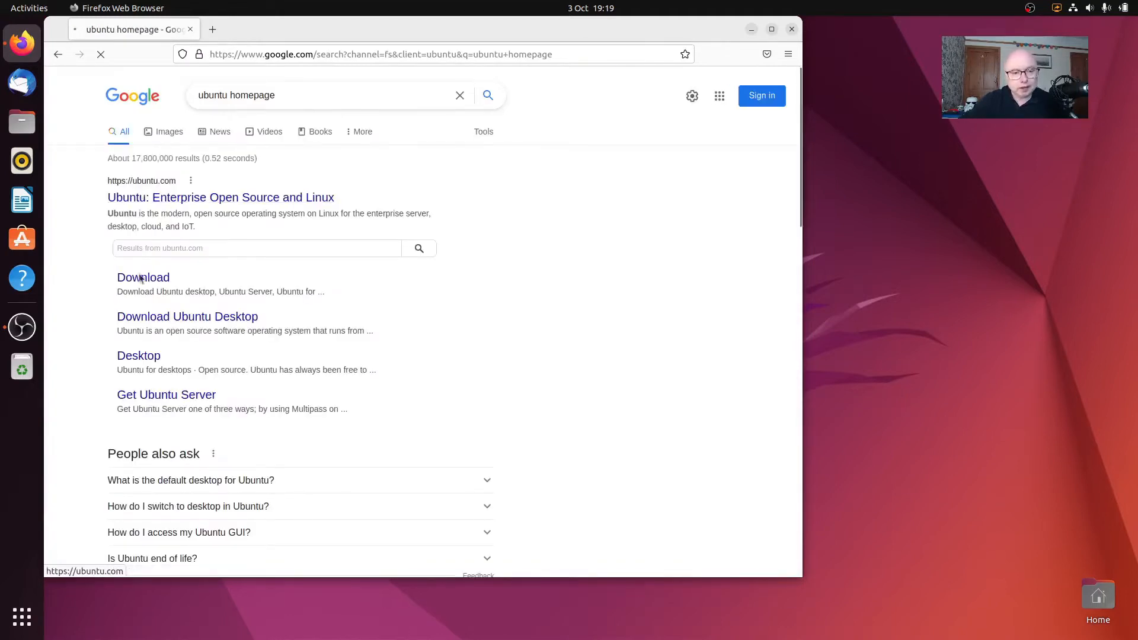
pyautogui.click(123, 201)
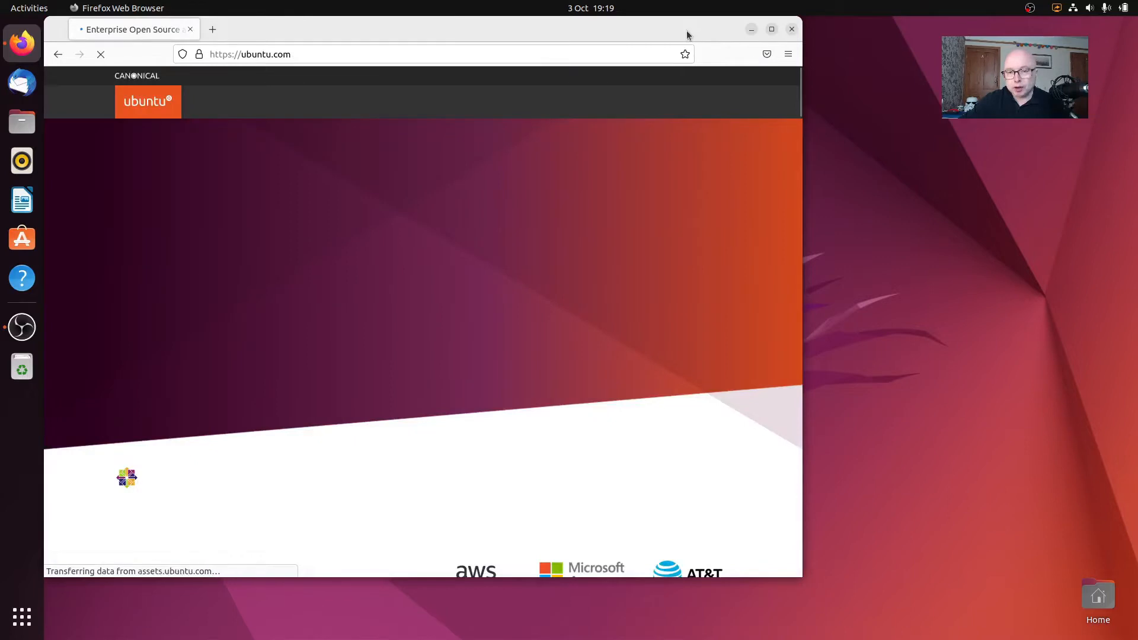
# Accept all trackers on ubuntu.com and browse through the sections of its home page.
pyautogui.moveTo(686, 35); pyautogui.dragTo(847, 53)
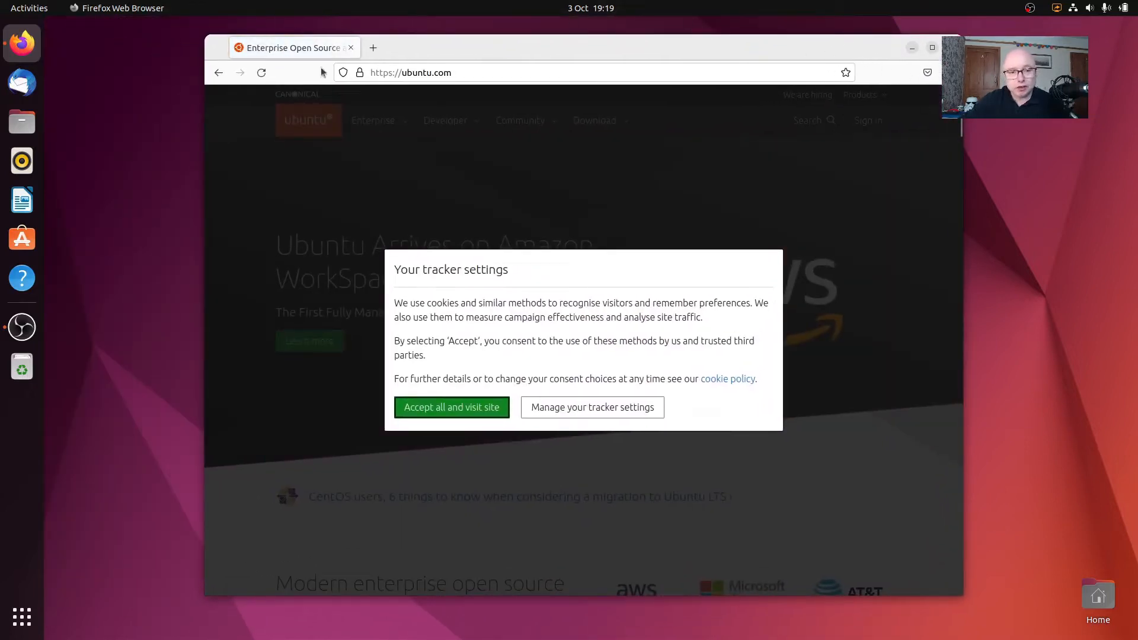
pyautogui.click(453, 400)
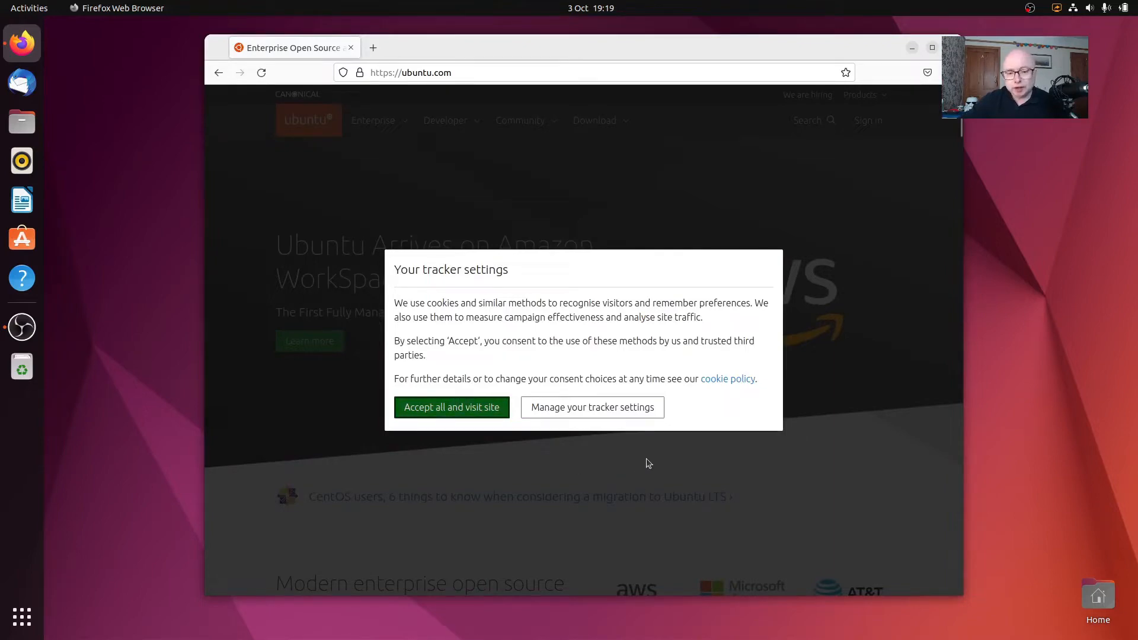
pyautogui.scroll(-3, 646, 458)
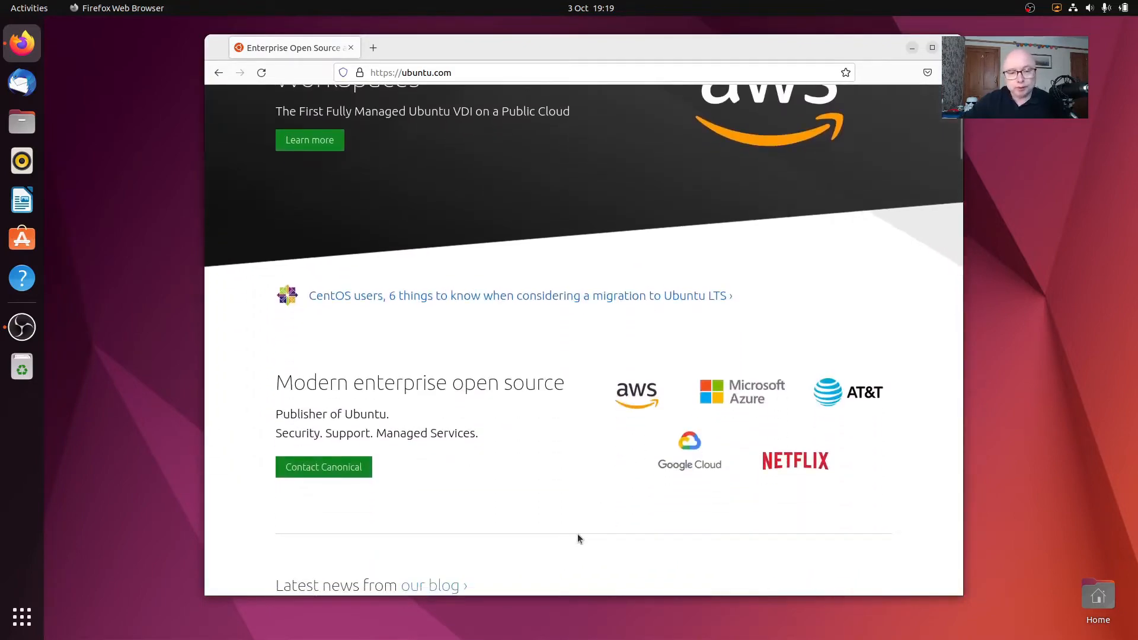
pyautogui.scroll(2, 578, 537)
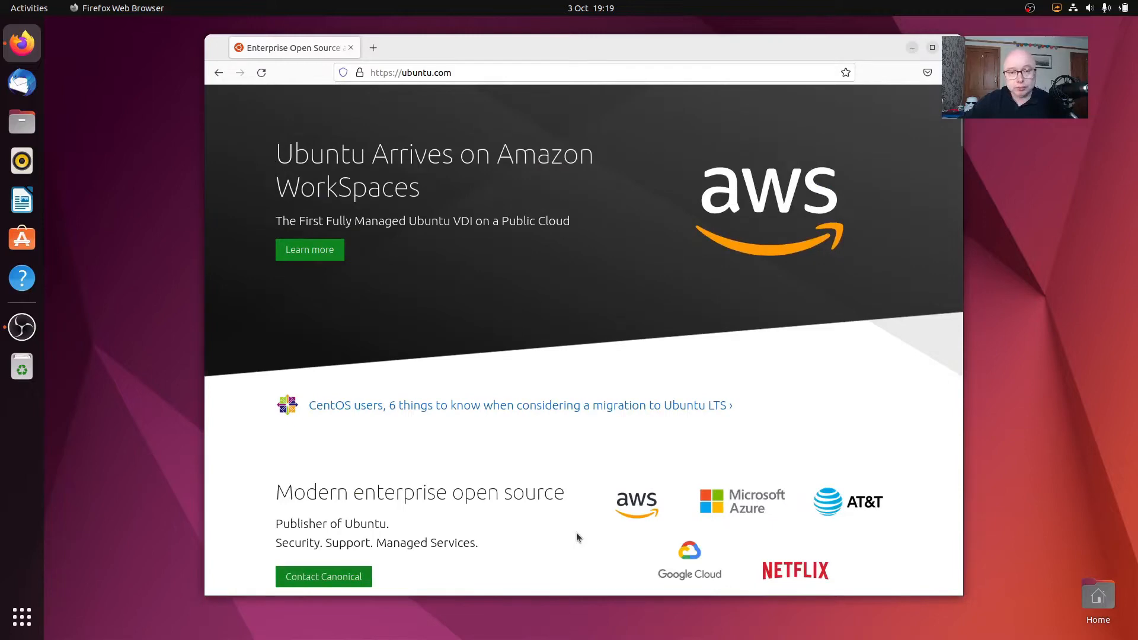
pyautogui.scroll(2, 576, 536)
pyautogui.scroll(-6, 681, 429)
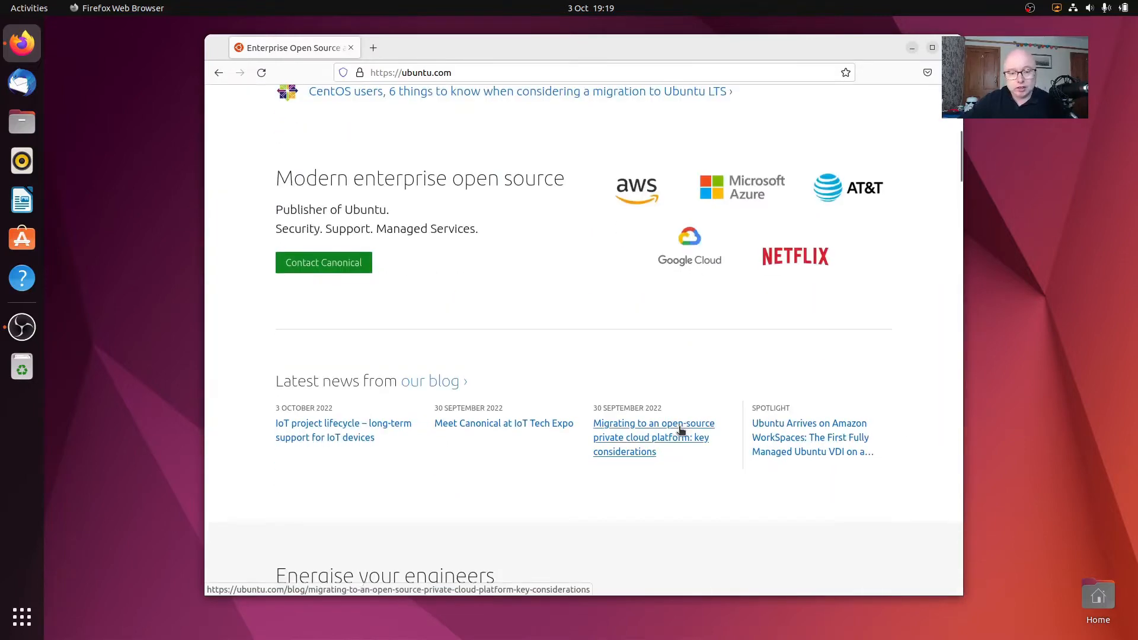
pyautogui.scroll(-6, 679, 426)
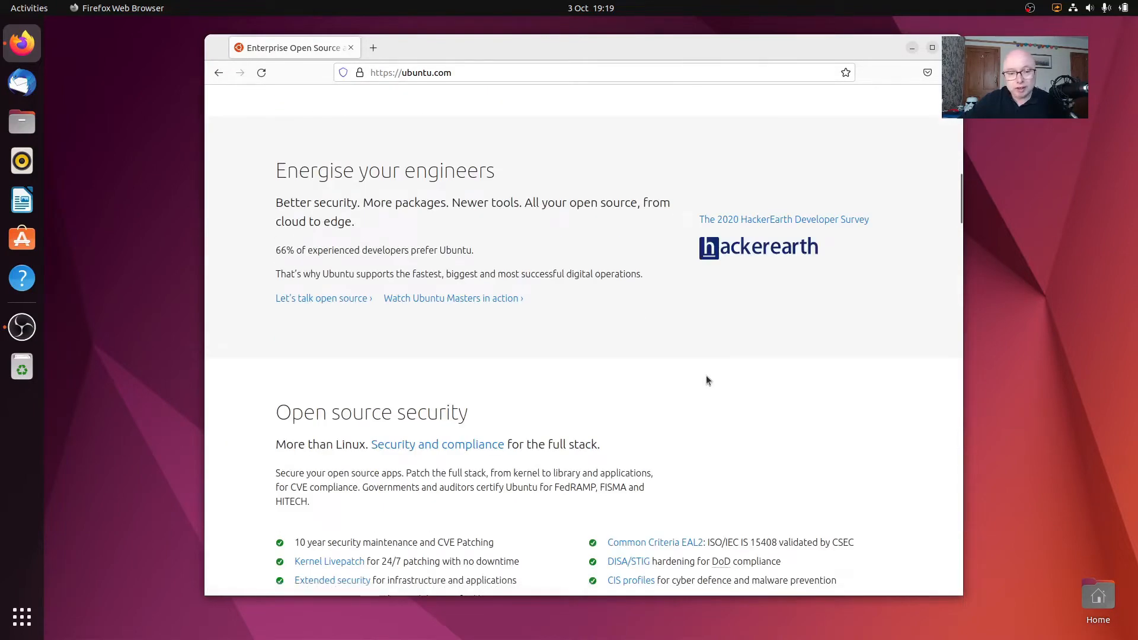
pyautogui.scroll(-12, 706, 379)
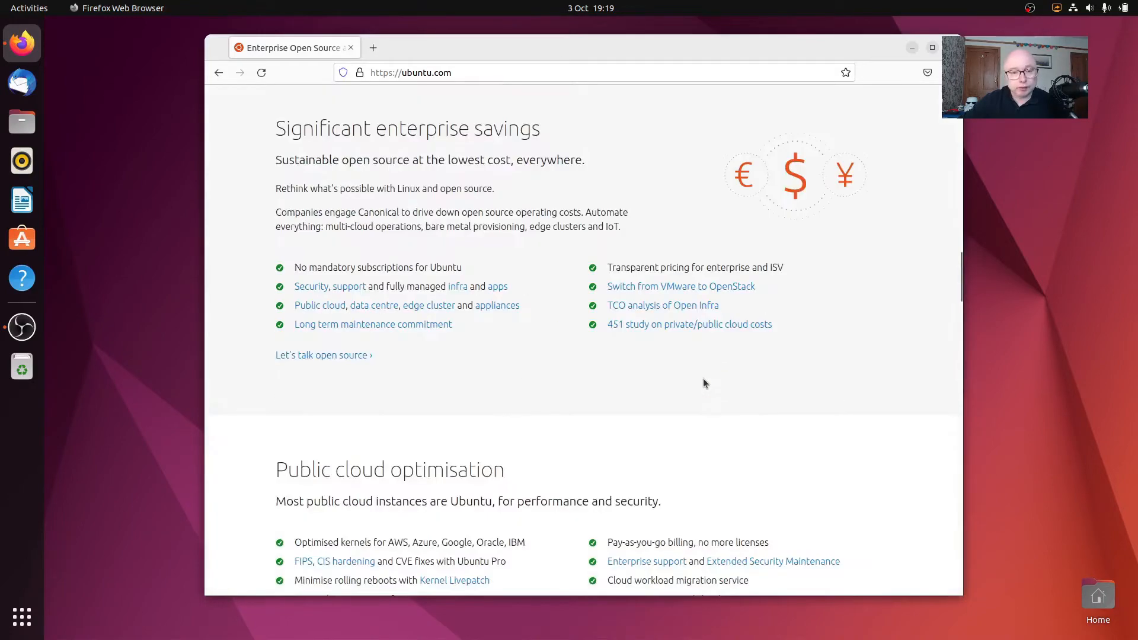
pyautogui.scroll(20, 697, 397)
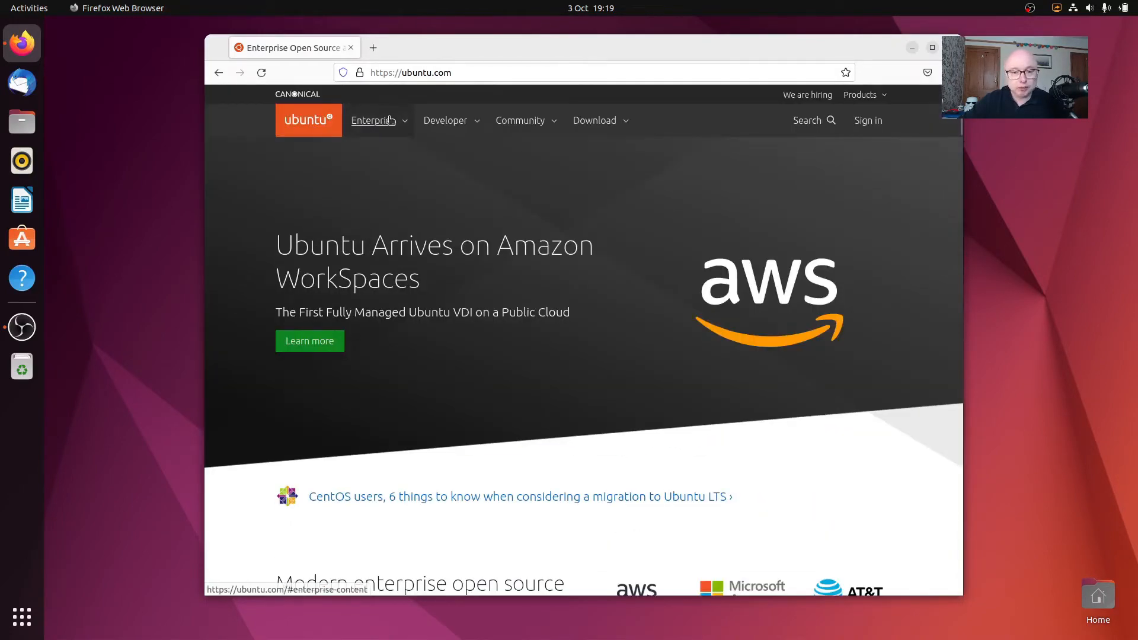
# Review the site's Download options, return to the Ubuntu home page and skim its news section.
pyautogui.click(595, 121)
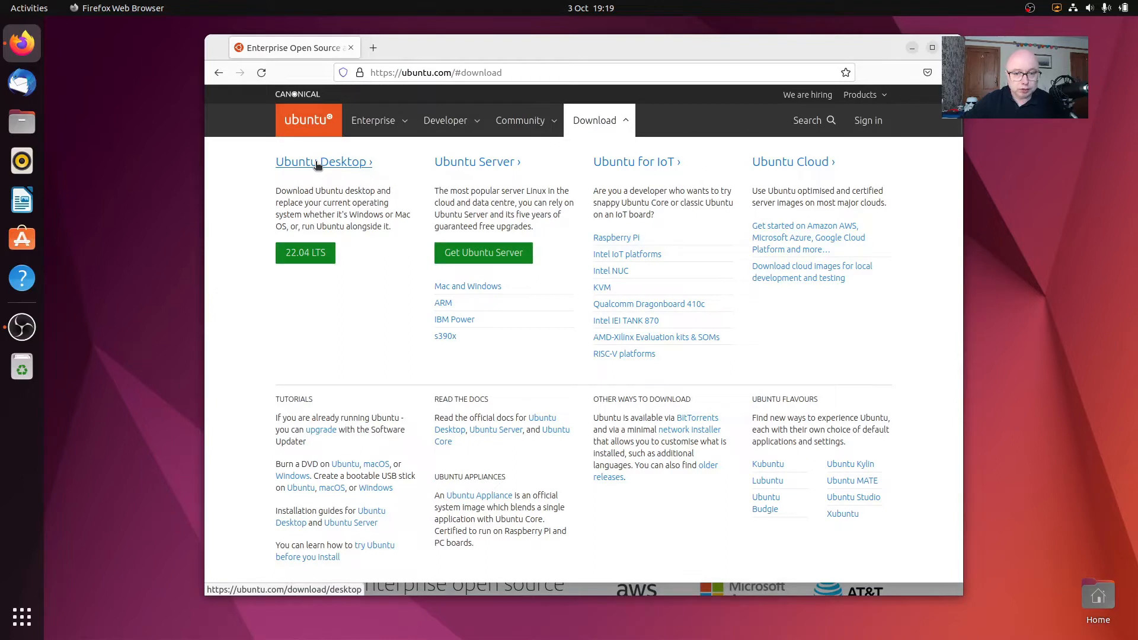
pyautogui.click(318, 122)
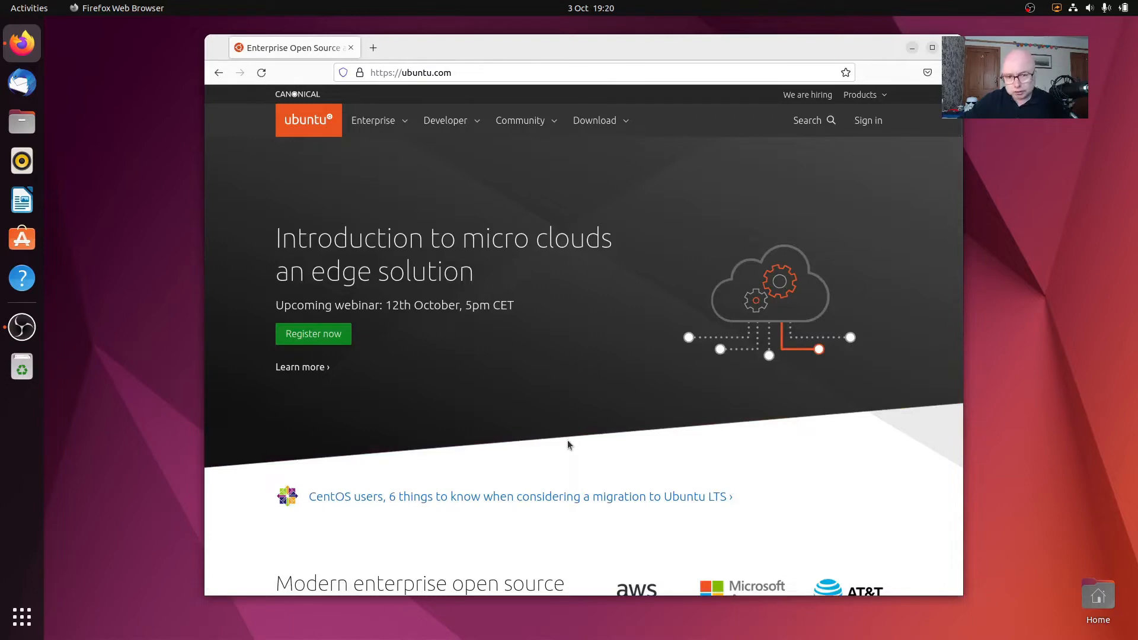
pyautogui.scroll(-8, 567, 444)
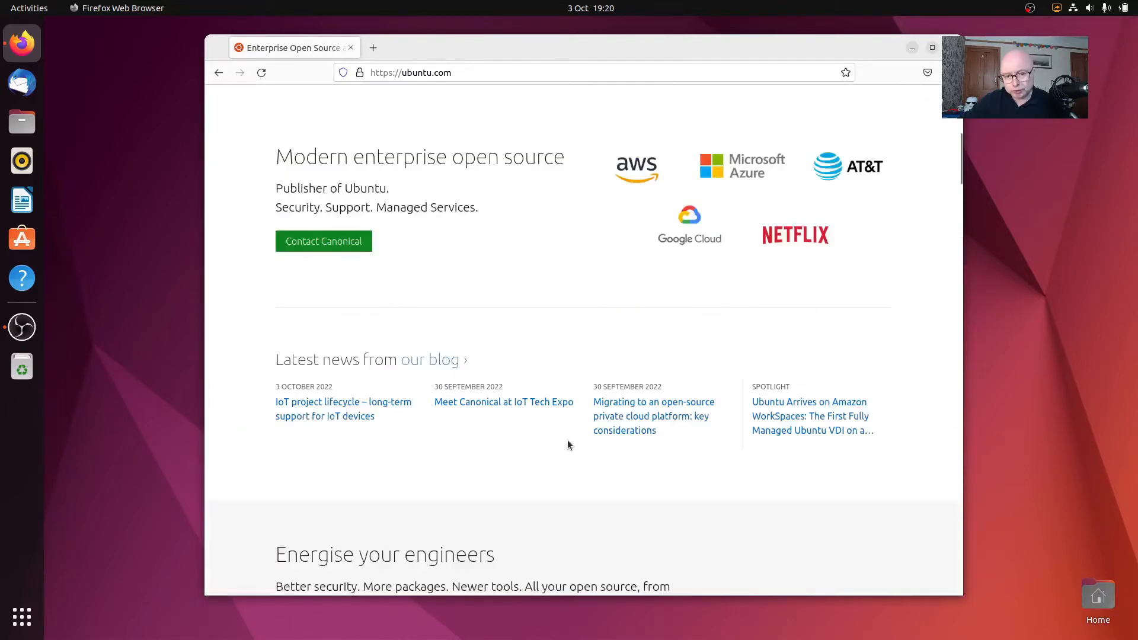
pyautogui.scroll(8, 567, 444)
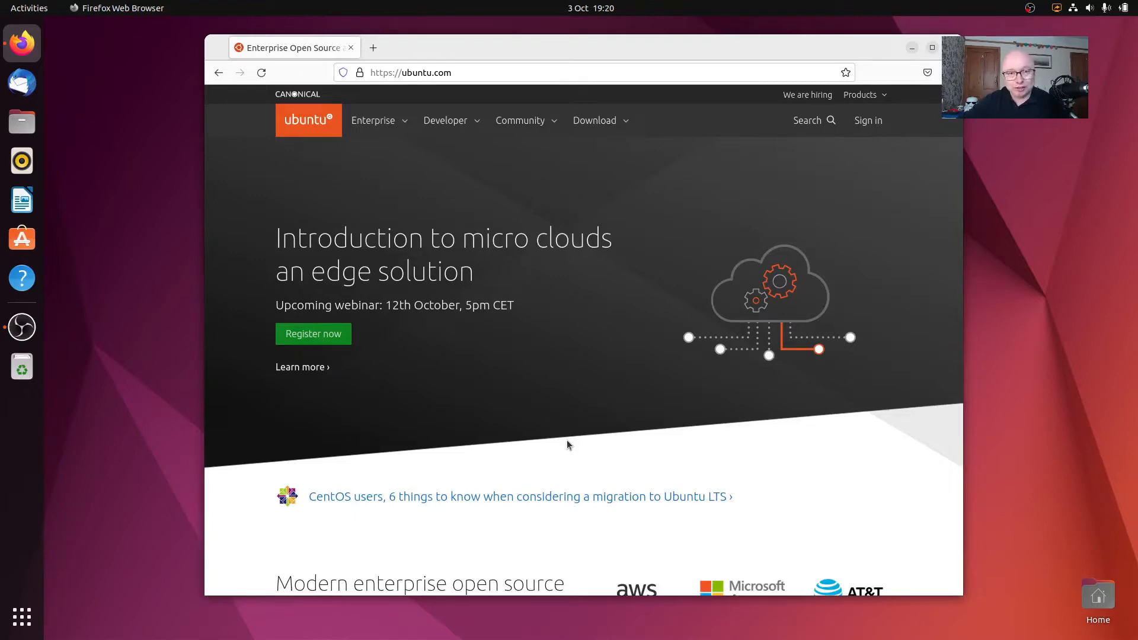
# Start downloading the Ubuntu Desktop 22.04 LTS image from the Ubuntu site.
pyautogui.click(595, 121)
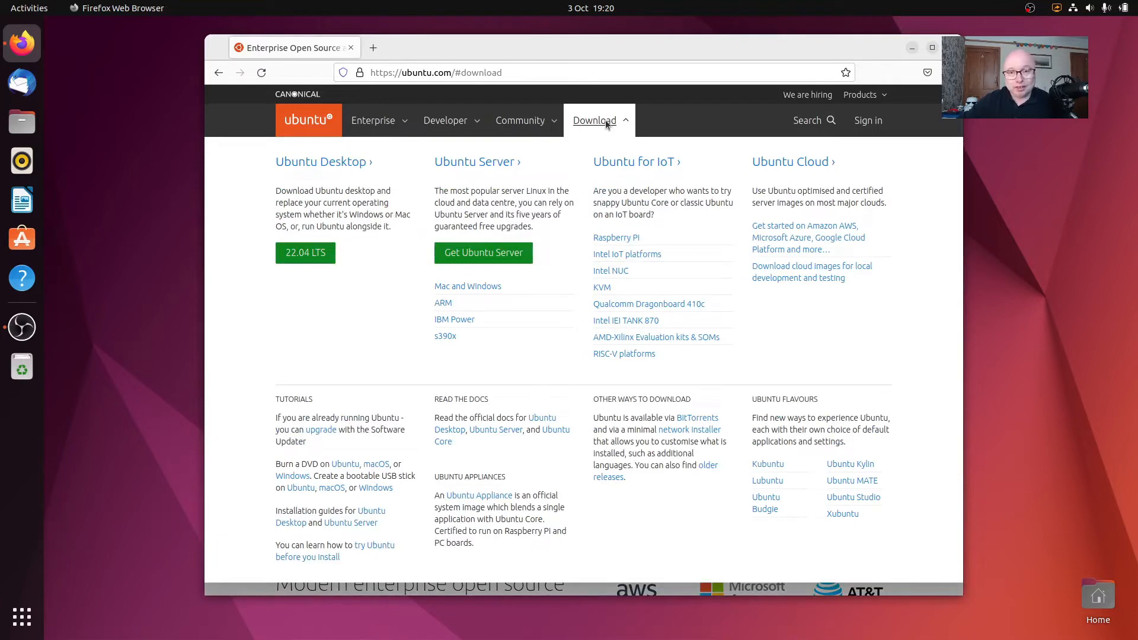
pyautogui.click(309, 253)
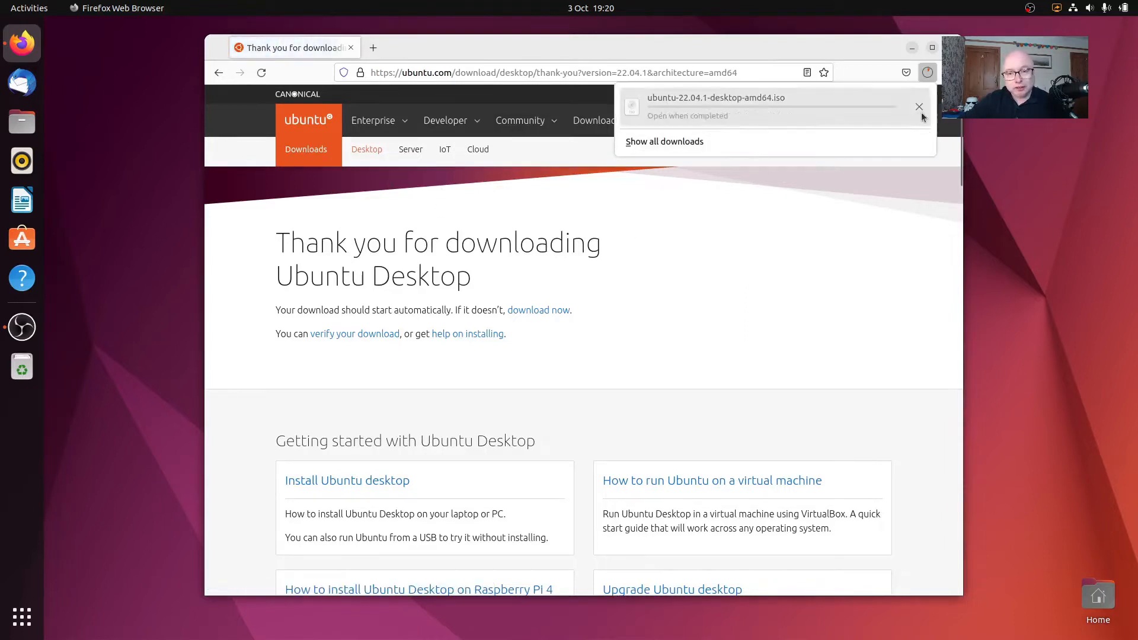
# Cancel the Ubuntu Desktop ISO download, then skim the getting-started links on the thank-you page and close the browser.
pyautogui.click(918, 108)
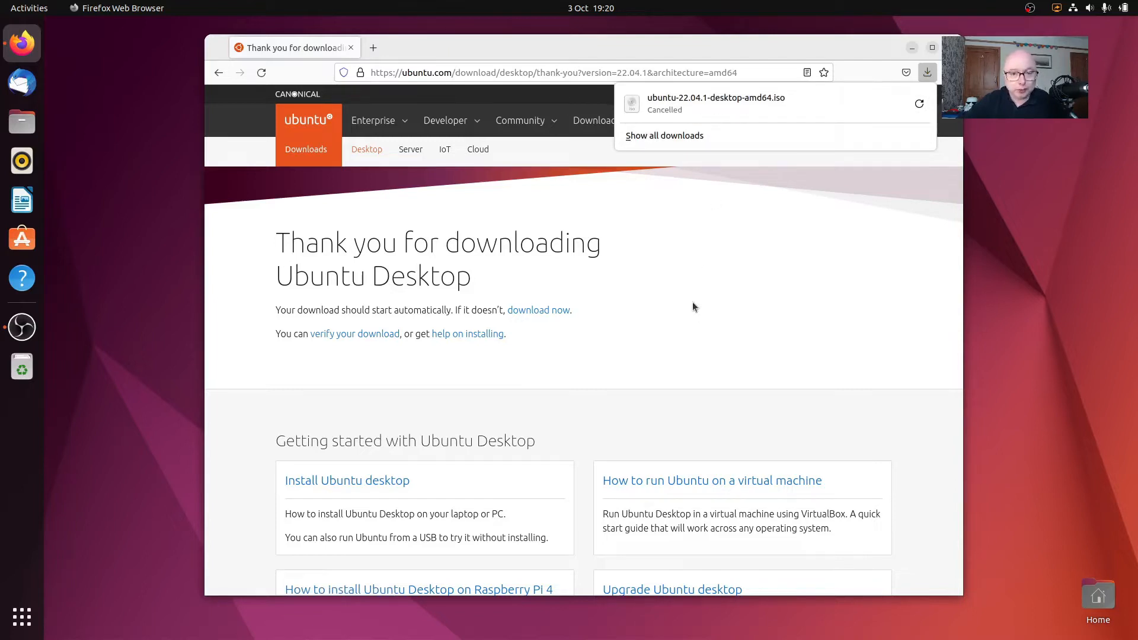
pyautogui.scroll(-5, 619, 340)
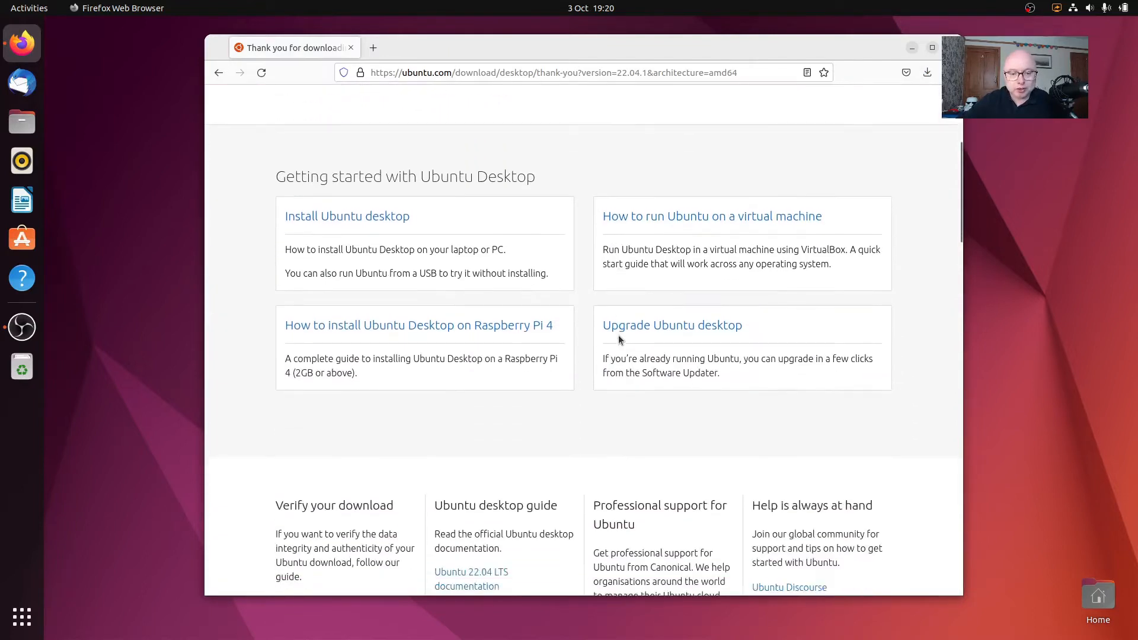
pyautogui.scroll(-3, 577, 421)
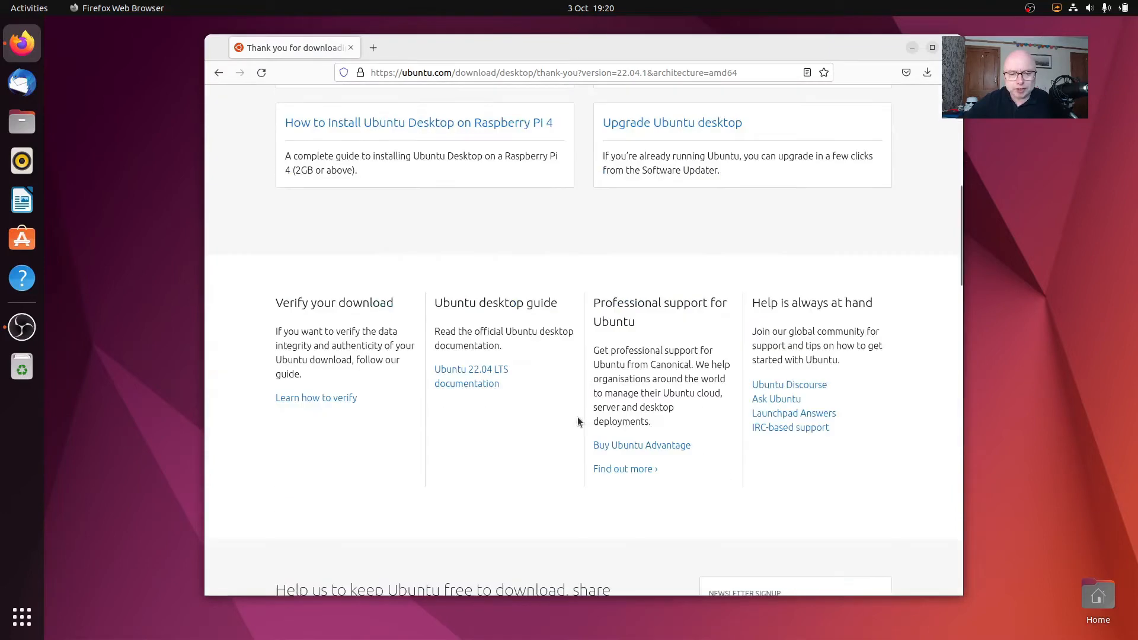
pyautogui.scroll(6, 577, 421)
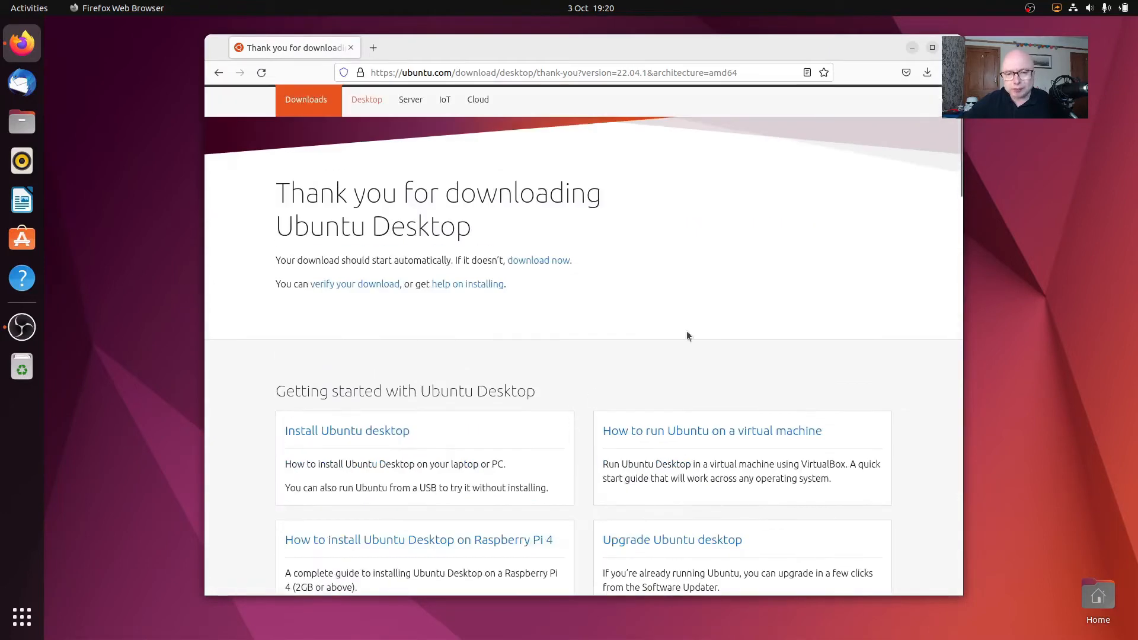
pyautogui.scroll(2, 686, 335)
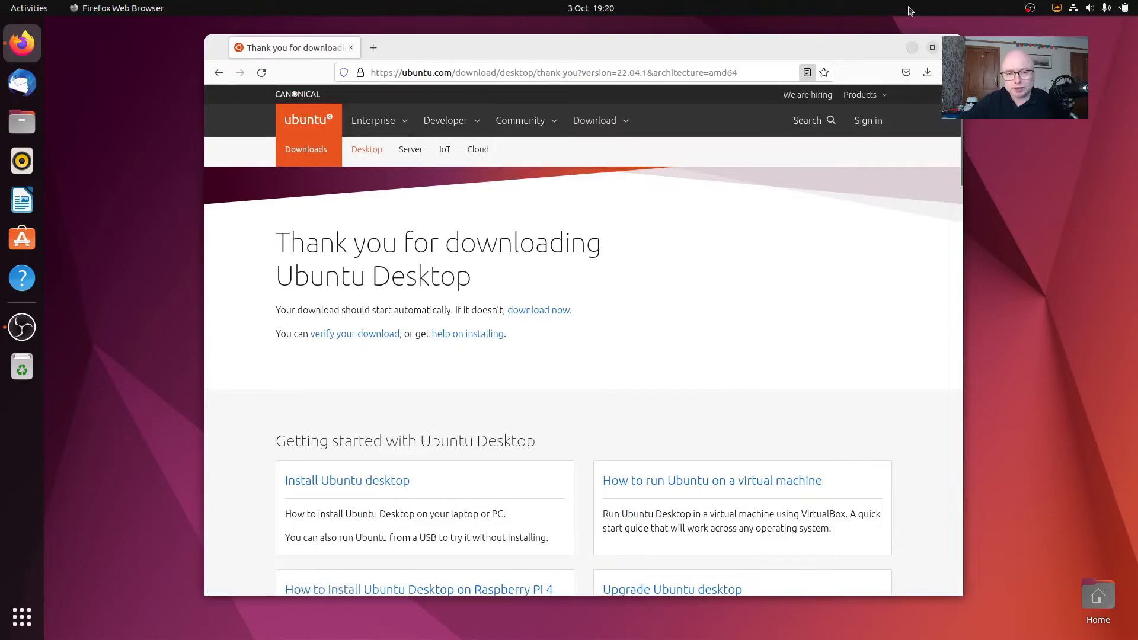
pyautogui.click(951, 48)
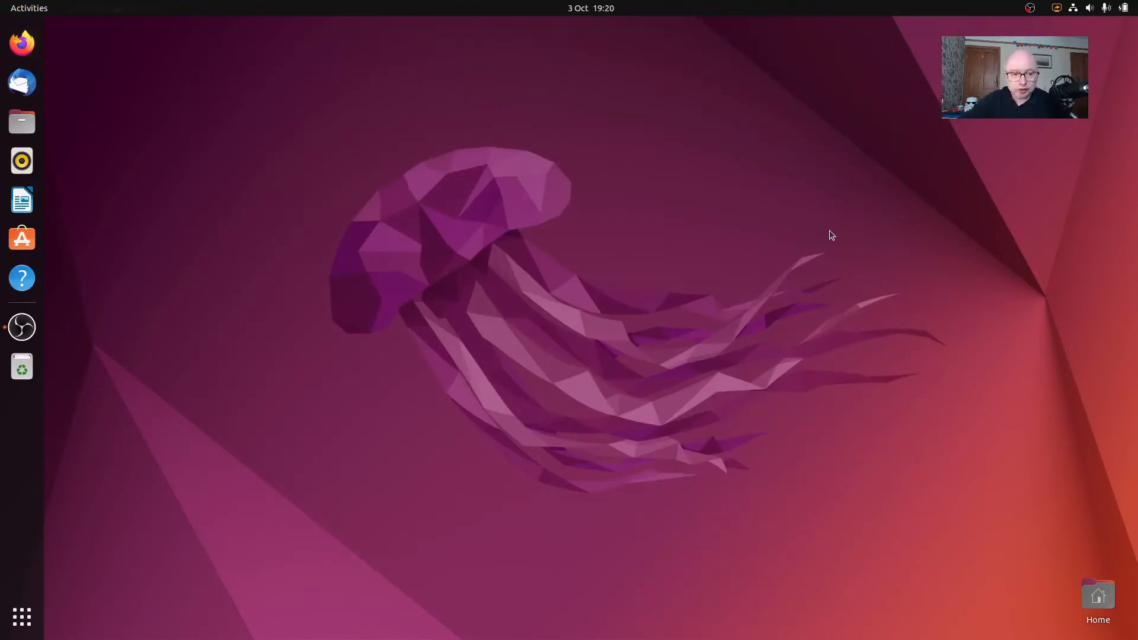
# Open System Monitor to examine the CPU, memory and network usage and the running processes, and close it.
pyautogui.click(24, 629)
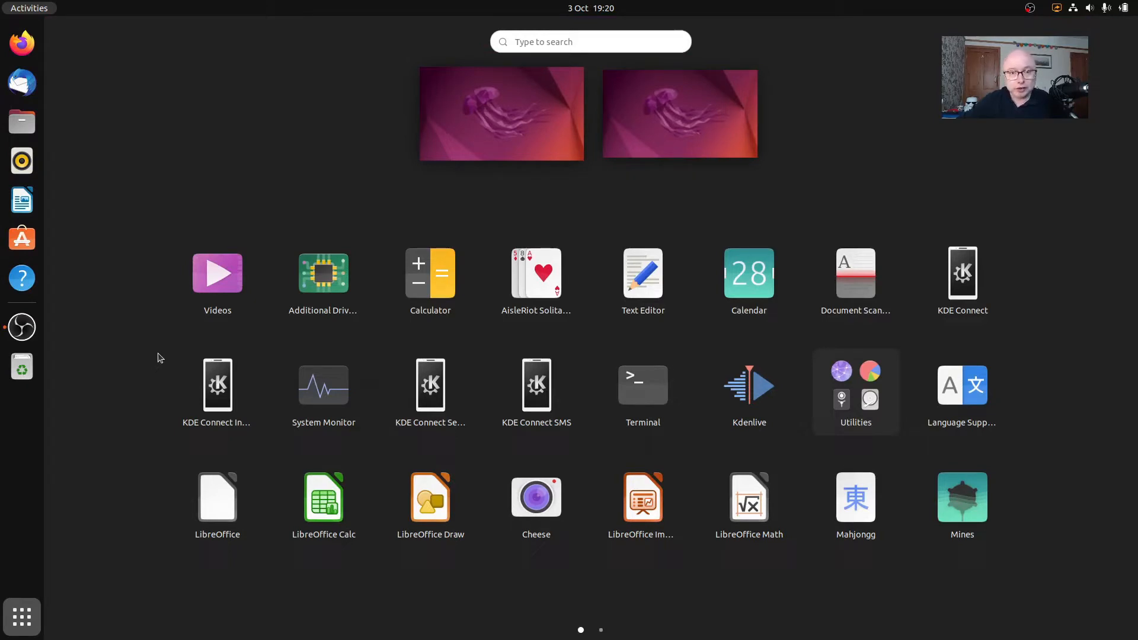
pyautogui.click(343, 386)
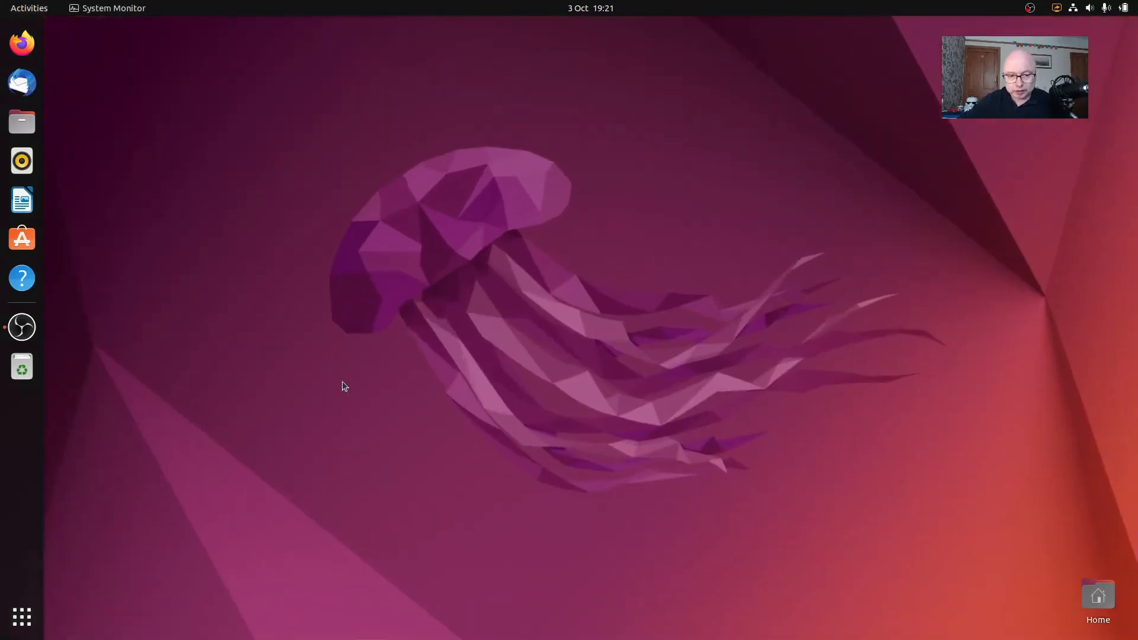
pyautogui.moveTo(335, 30); pyautogui.dragTo(1003, 46)
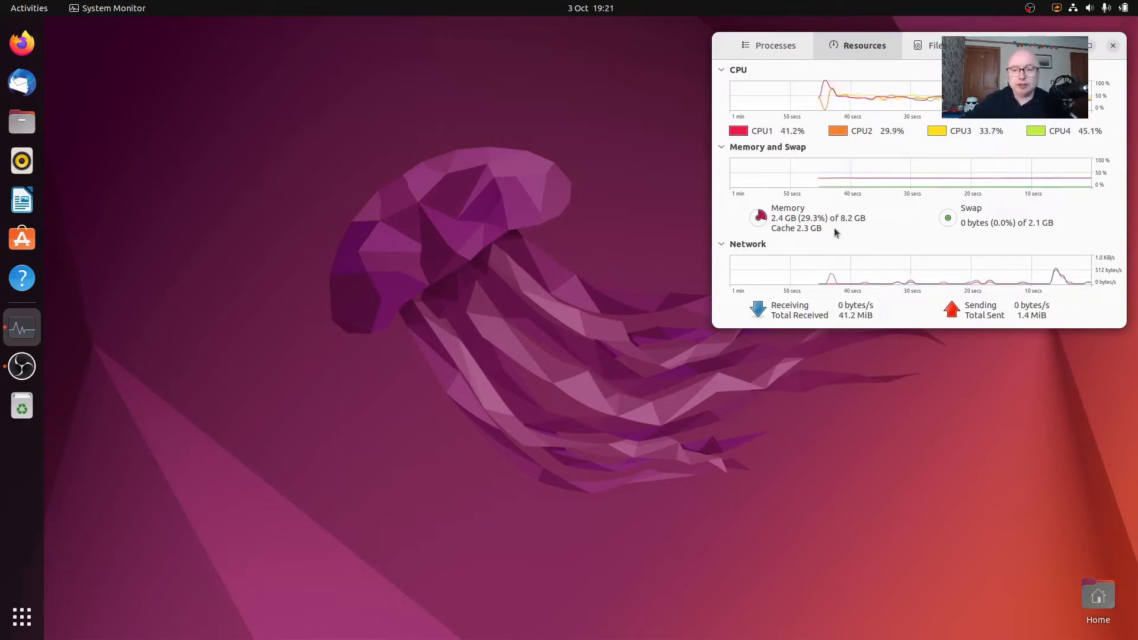
pyautogui.click(773, 45)
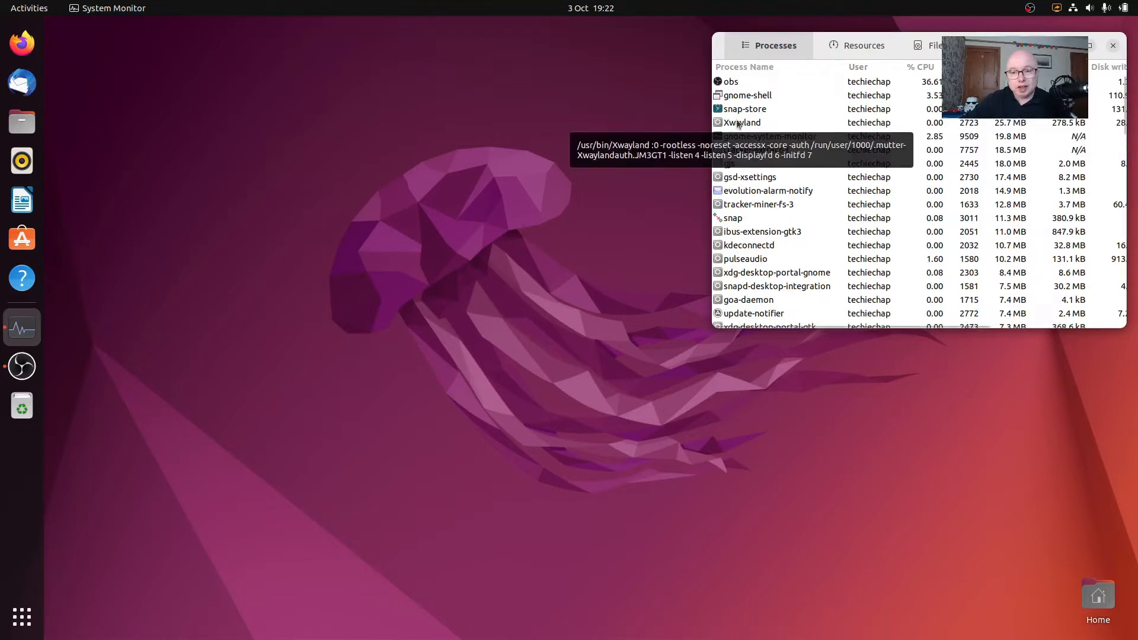
pyautogui.click(1113, 46)
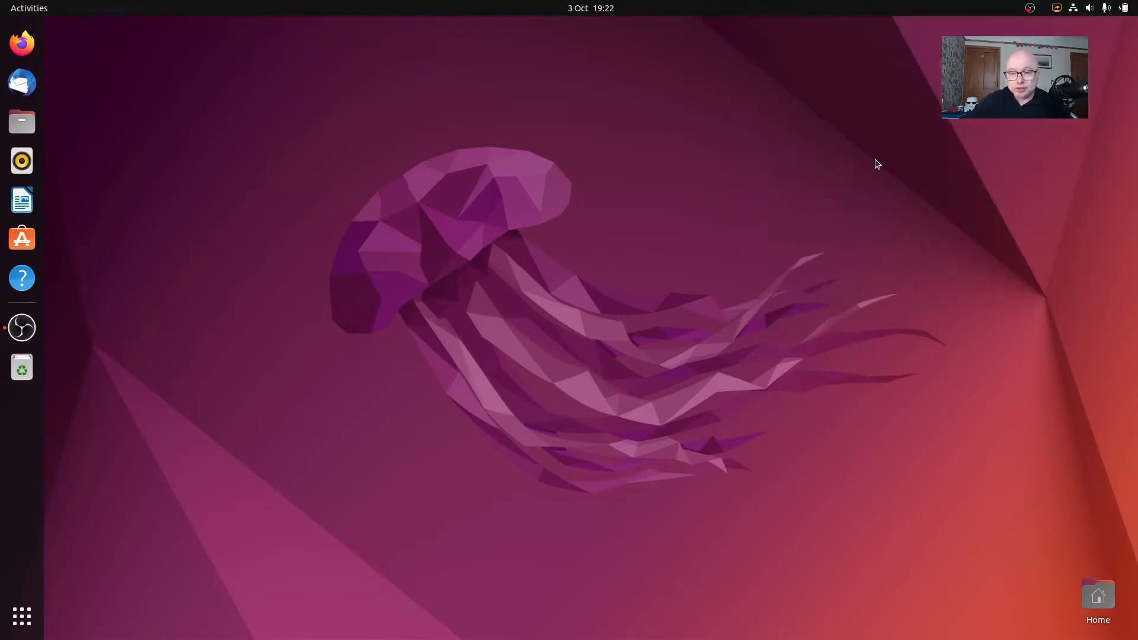
# Open Settings to review the computer's hardware and Ubuntu version details under About, and close it.
pyautogui.click(20, 617)
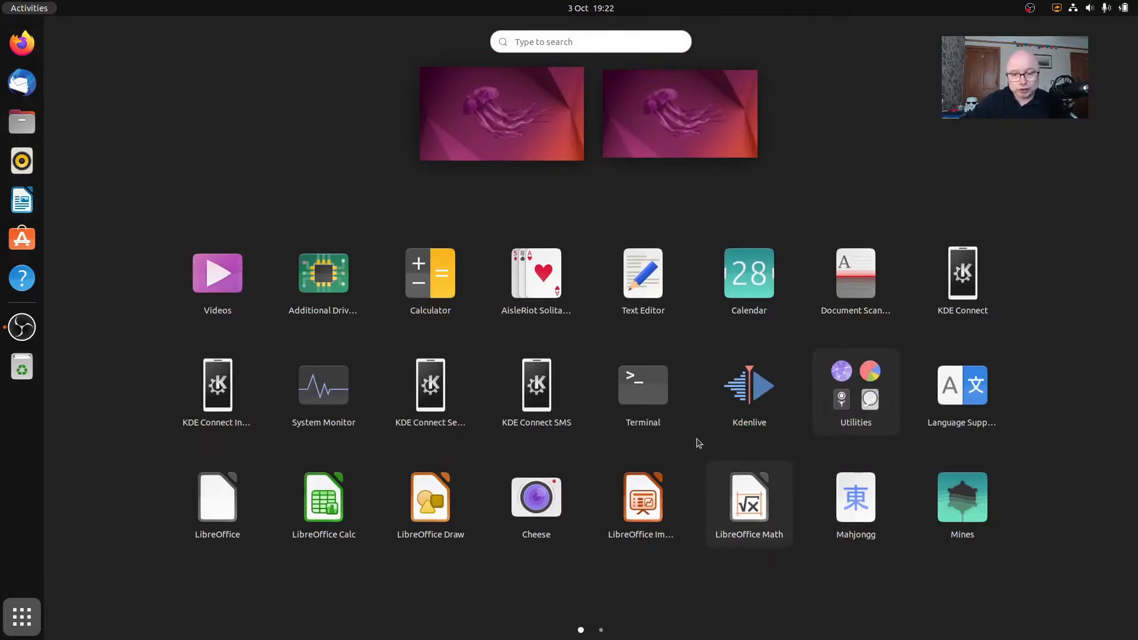
pyautogui.scroll(-1, 698, 443)
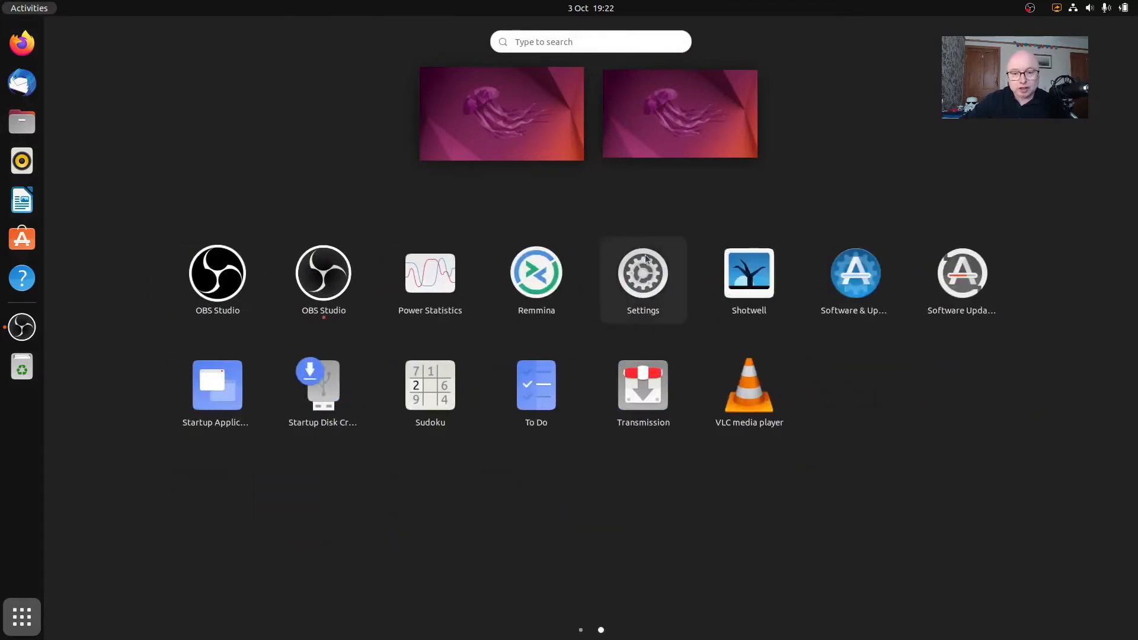
pyautogui.click(644, 254)
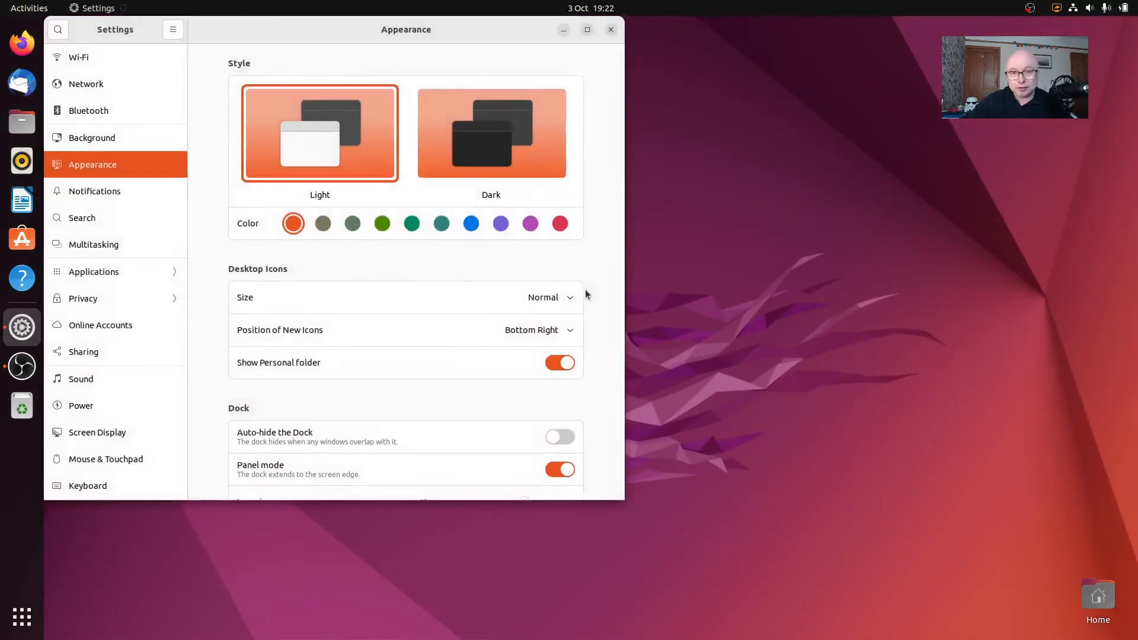
pyautogui.scroll(-5, 122, 432)
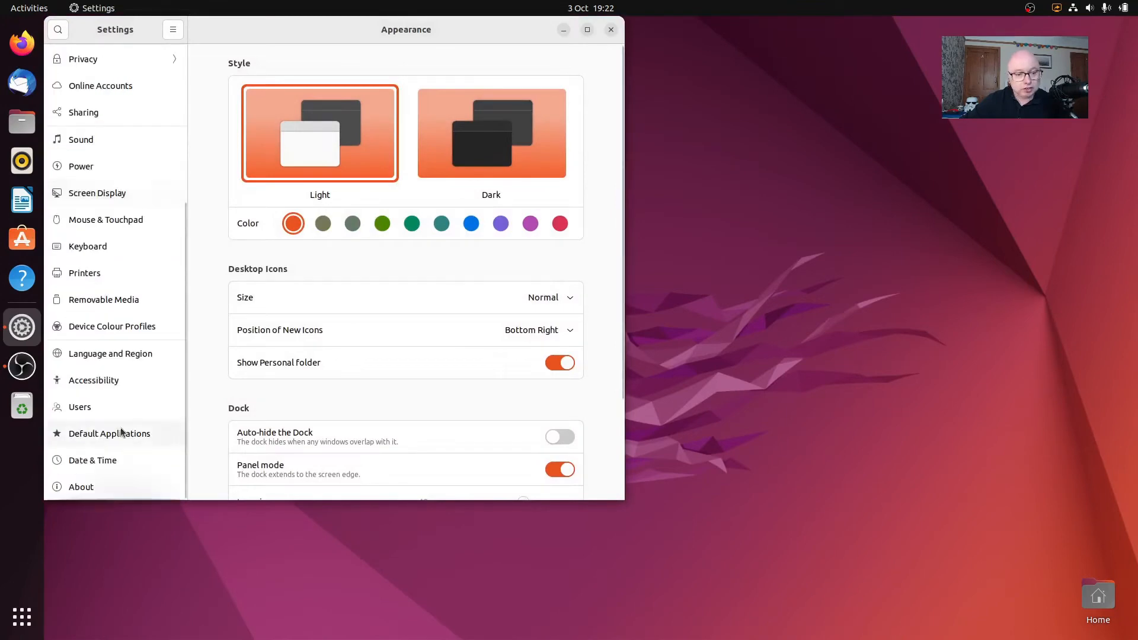
pyautogui.click(80, 487)
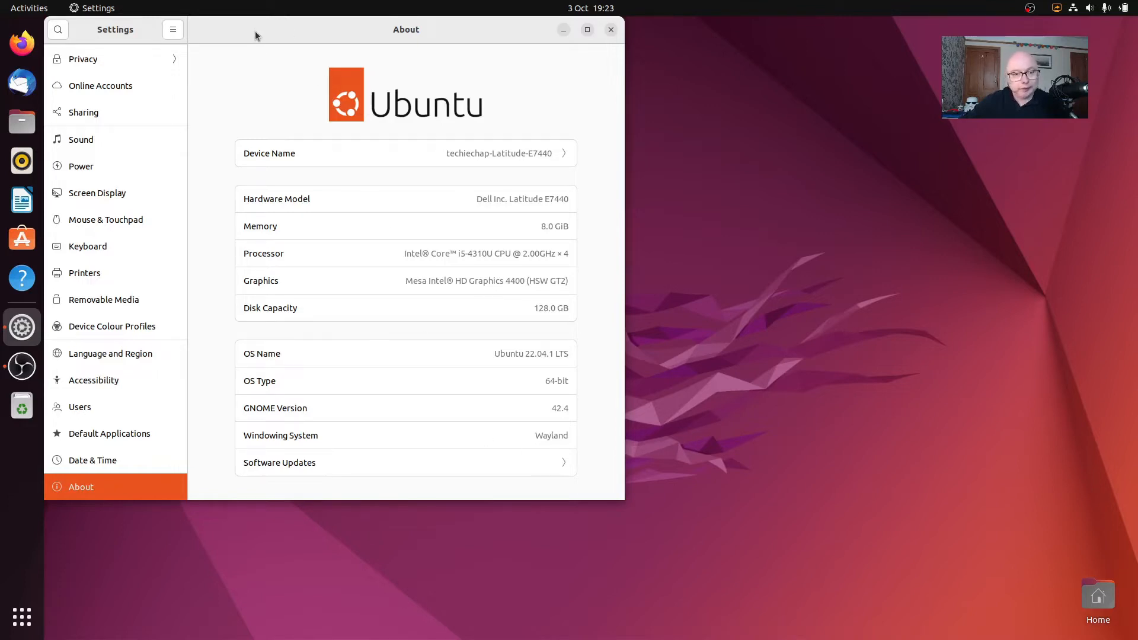
pyautogui.moveTo(256, 34); pyautogui.dragTo(441, 46)
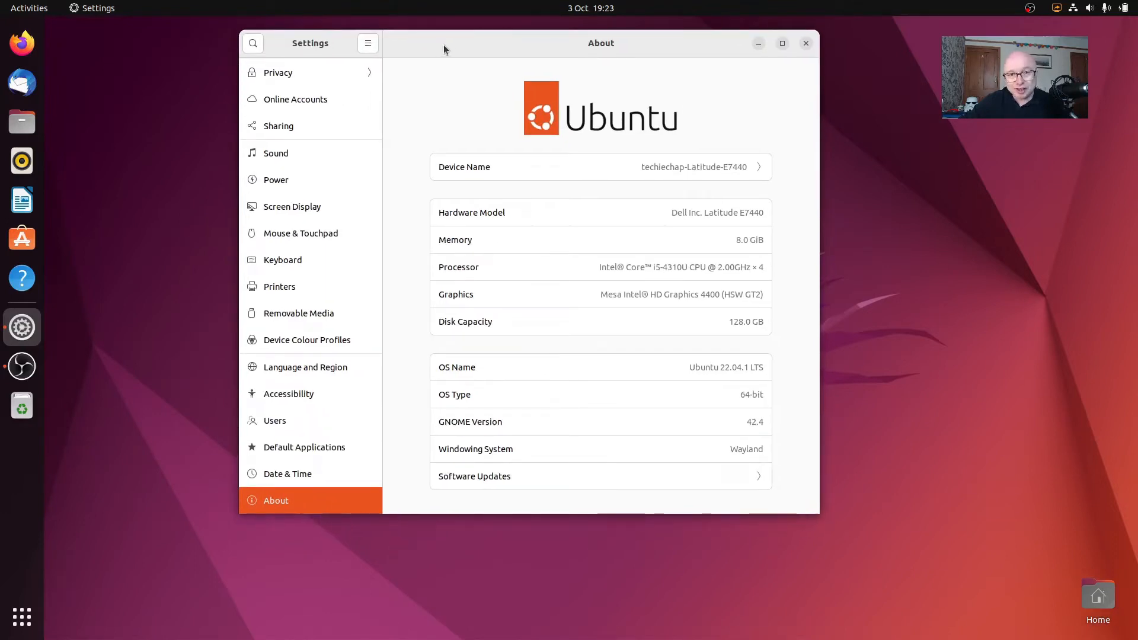
pyautogui.moveTo(485, 44); pyautogui.dragTo(472, 44)
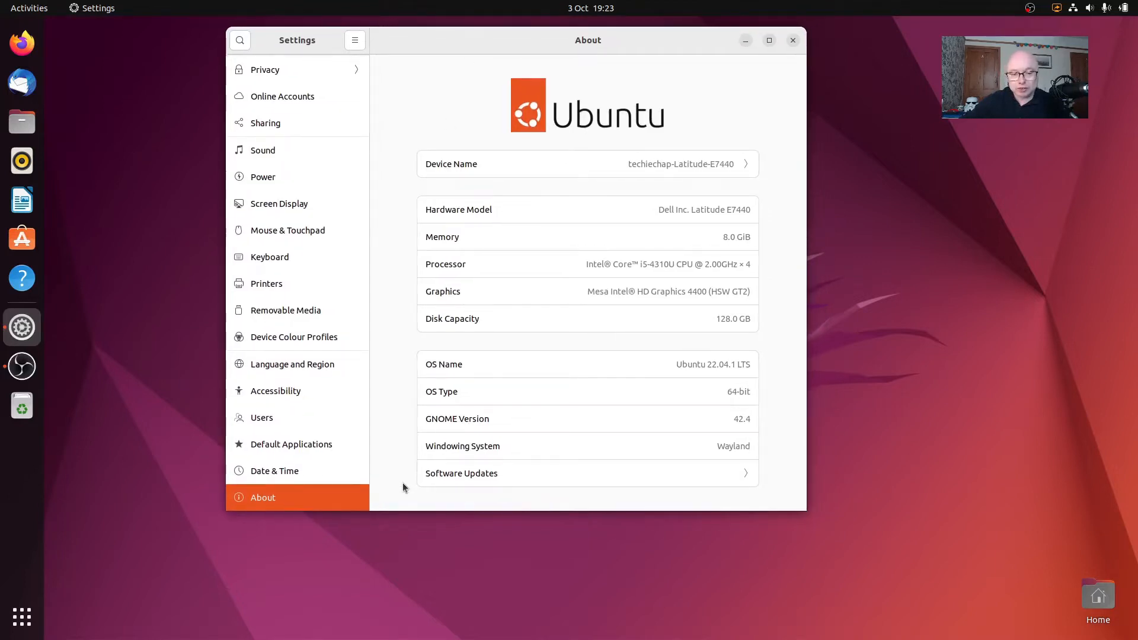
pyautogui.click(793, 40)
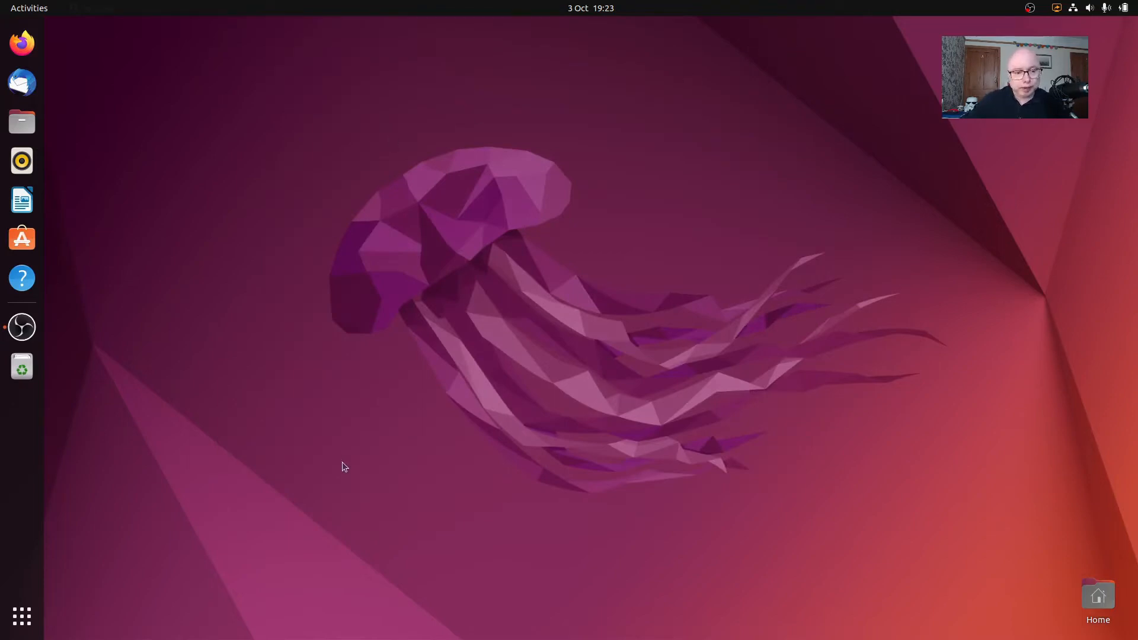
# Open Terminal, check its version information in the About dialog, and close both windows.
pyautogui.click(10, 623)
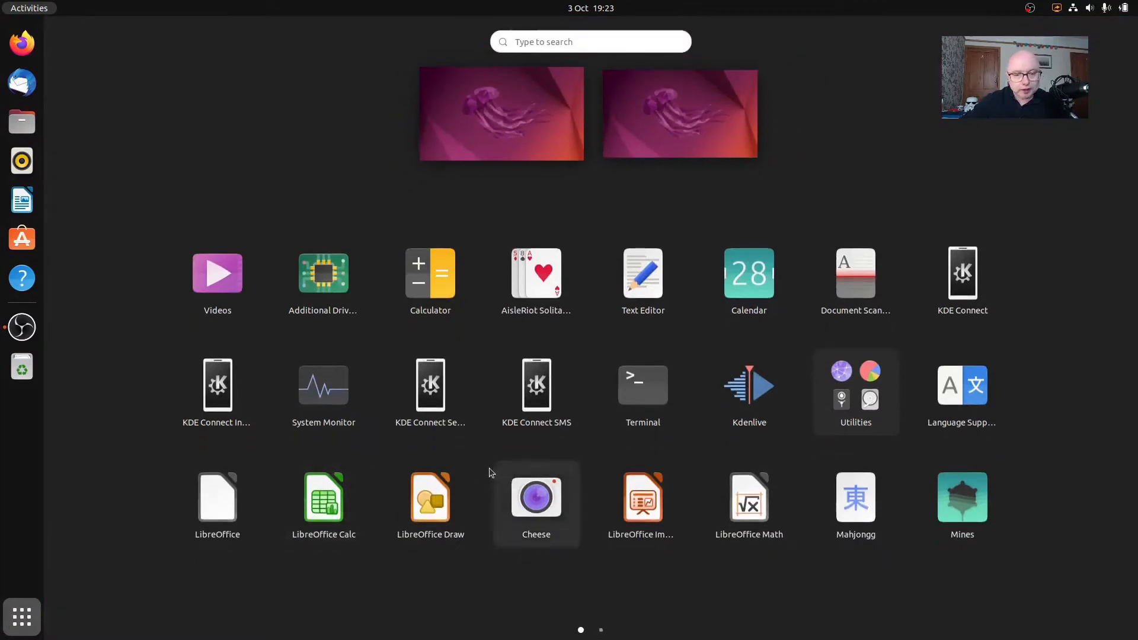
pyautogui.click(651, 389)
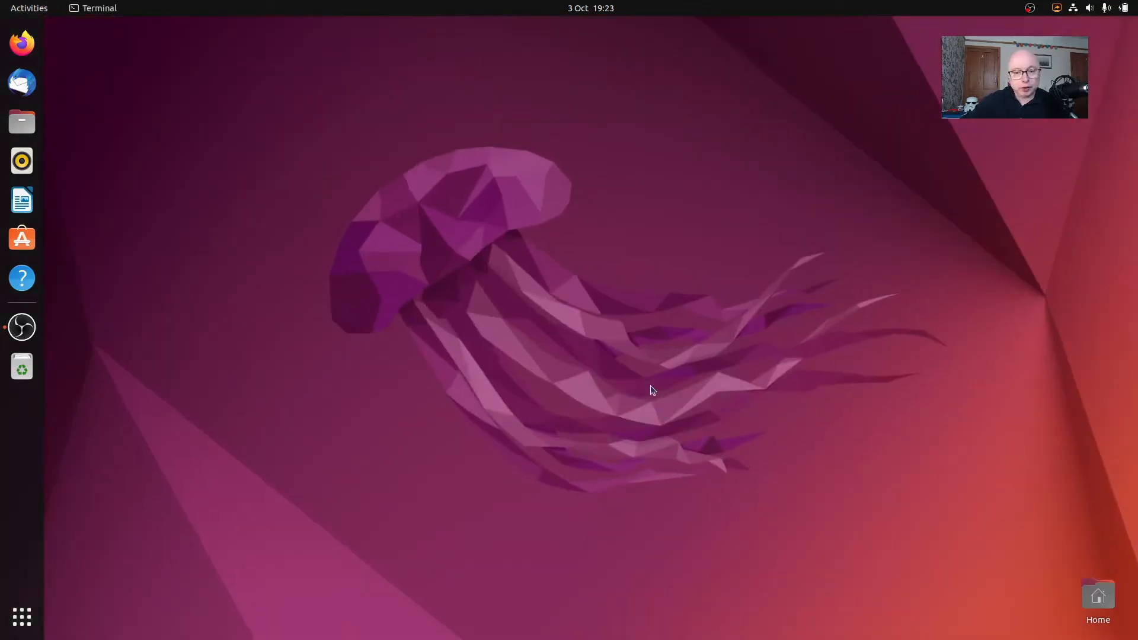
pyautogui.moveTo(277, 26); pyautogui.dragTo(479, 107)
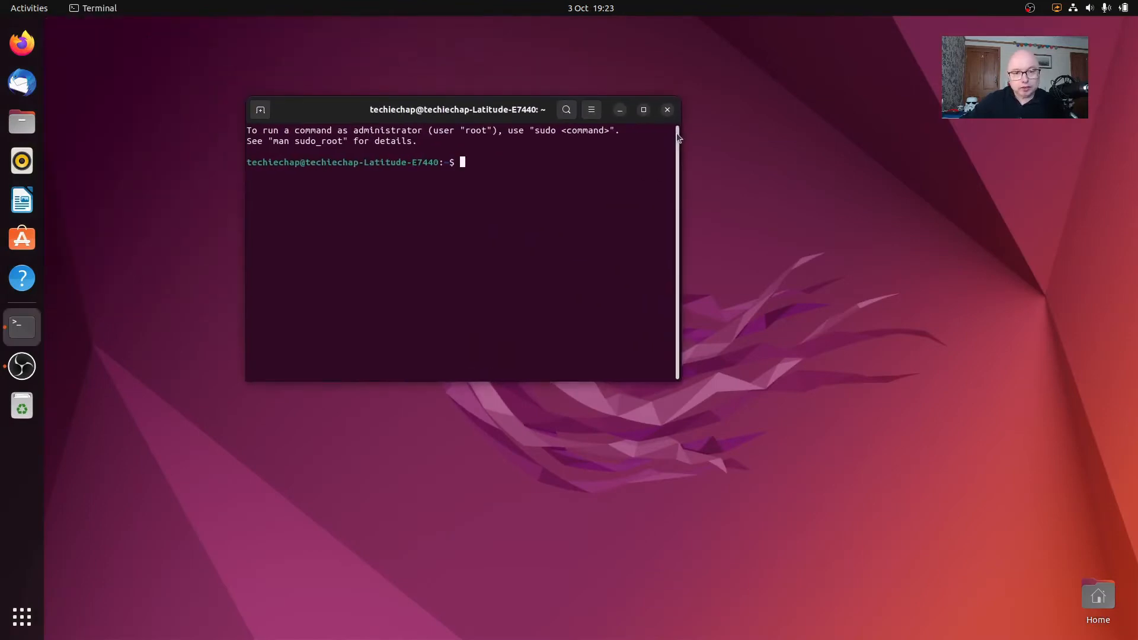
pyautogui.click(591, 110)
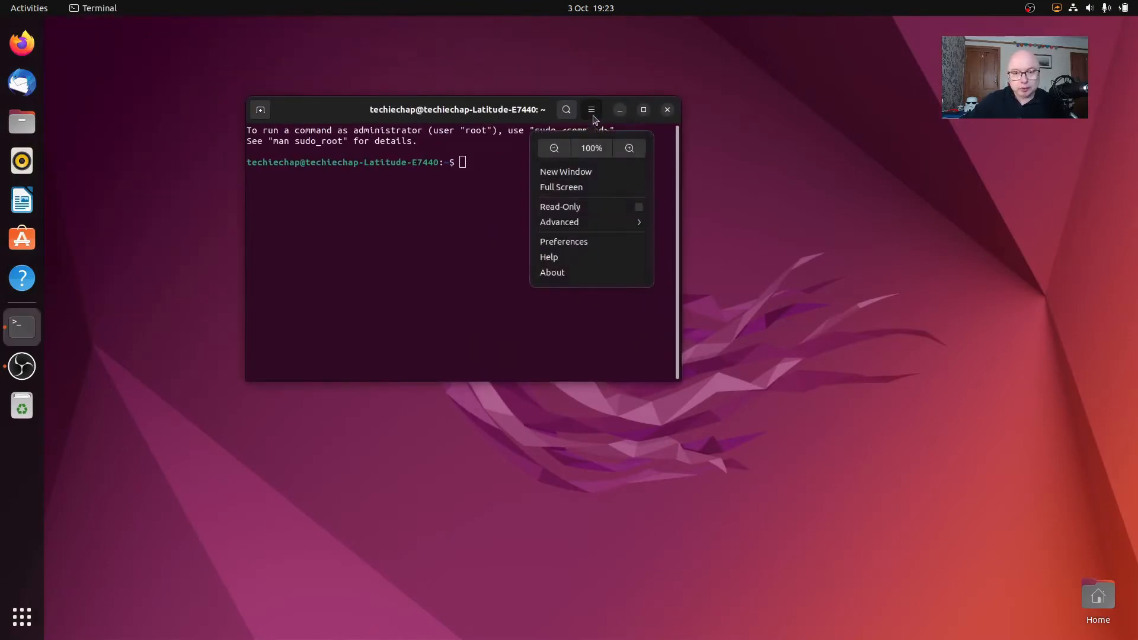
pyautogui.click(556, 277)
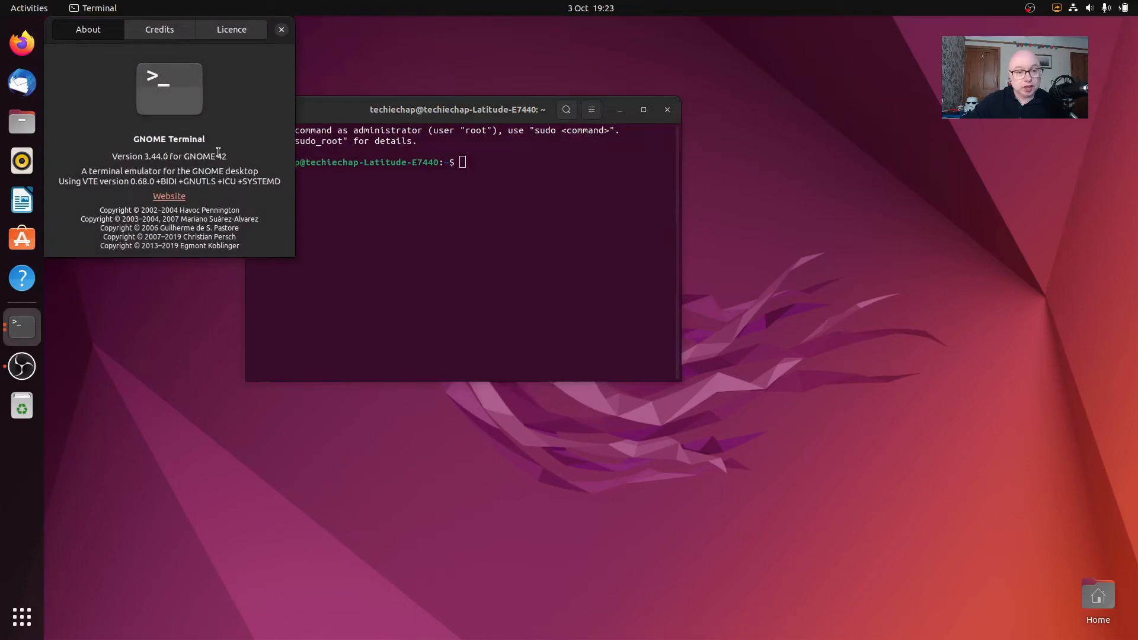
pyautogui.click(281, 30)
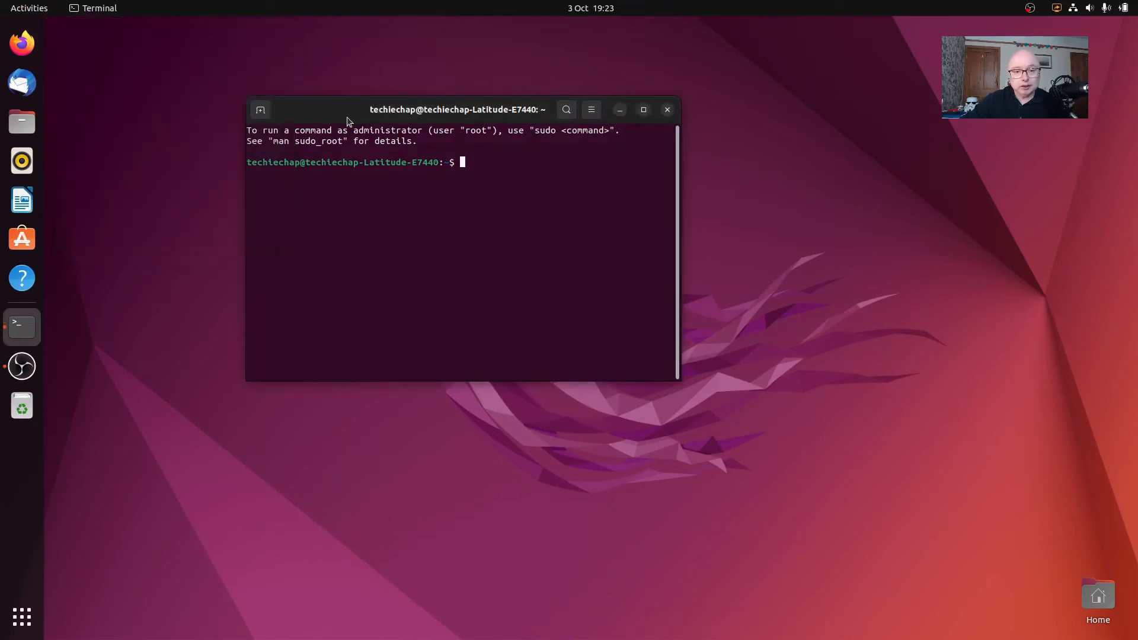
pyautogui.moveTo(349, 116); pyautogui.dragTo(419, 116)
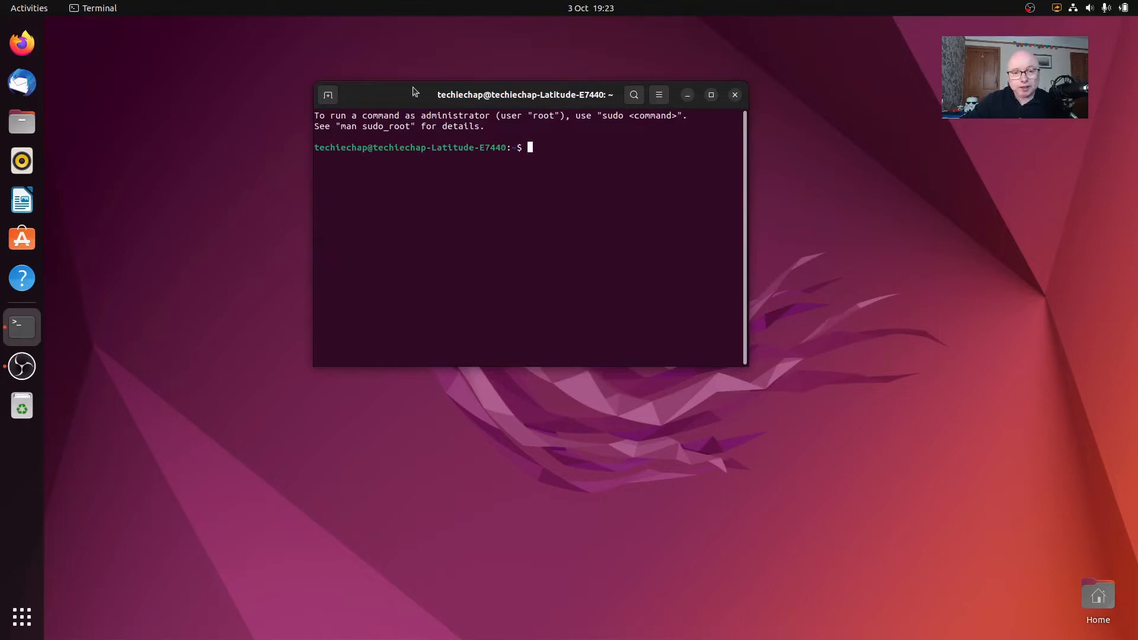
pyautogui.moveTo(400, 102); pyautogui.dragTo(426, 112)
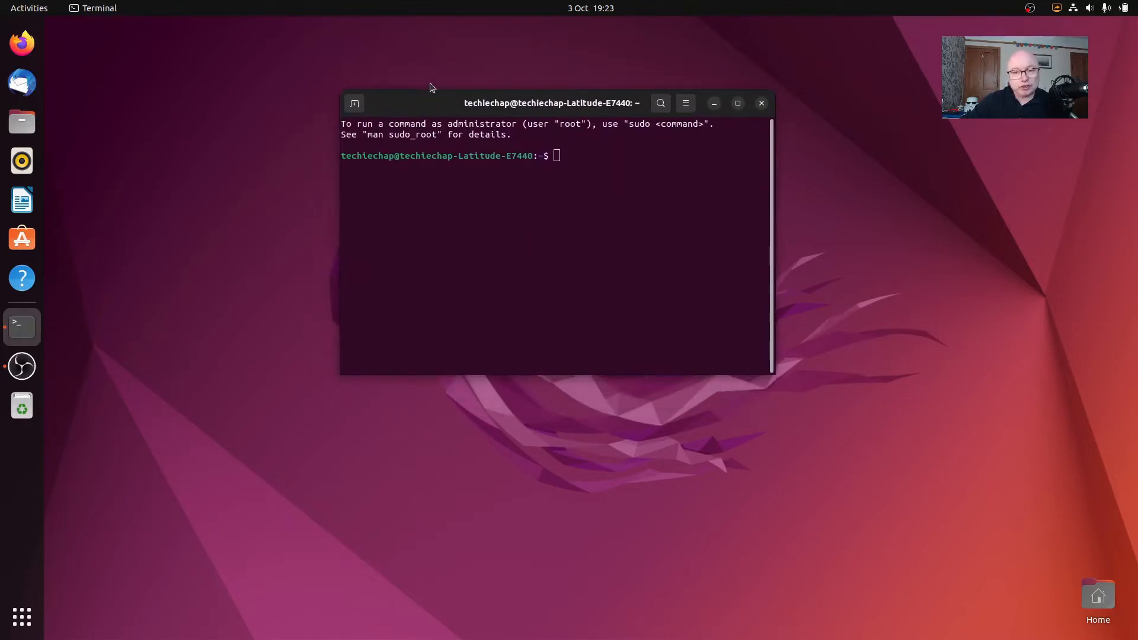
pyautogui.click(762, 103)
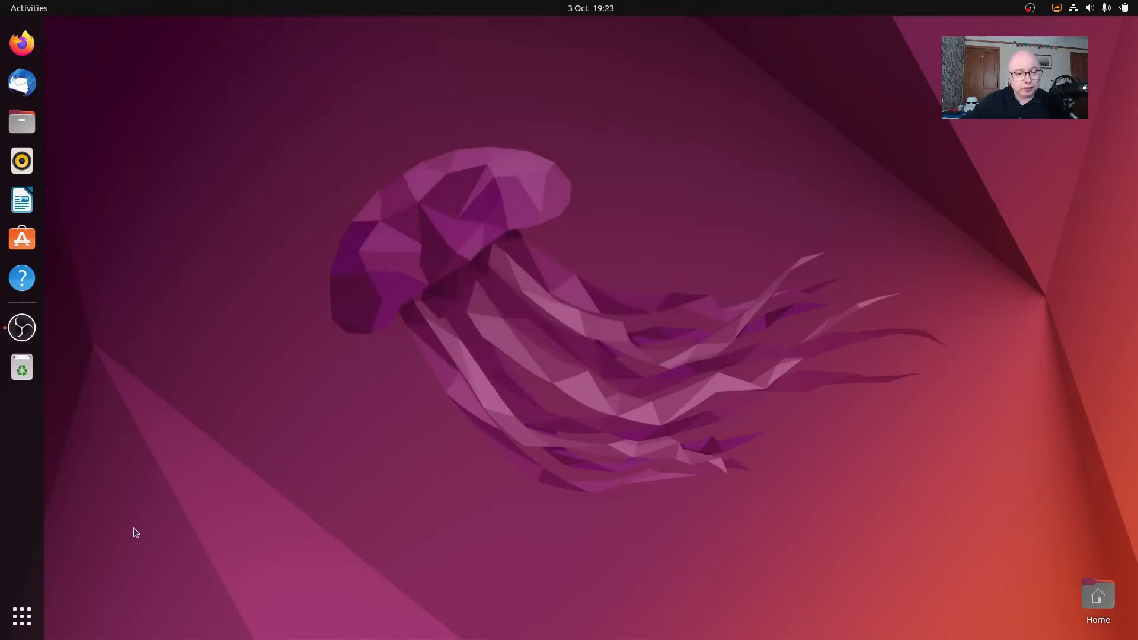
# Browse both pages of installed applications and launch LibreOffice.
pyautogui.click(22, 617)
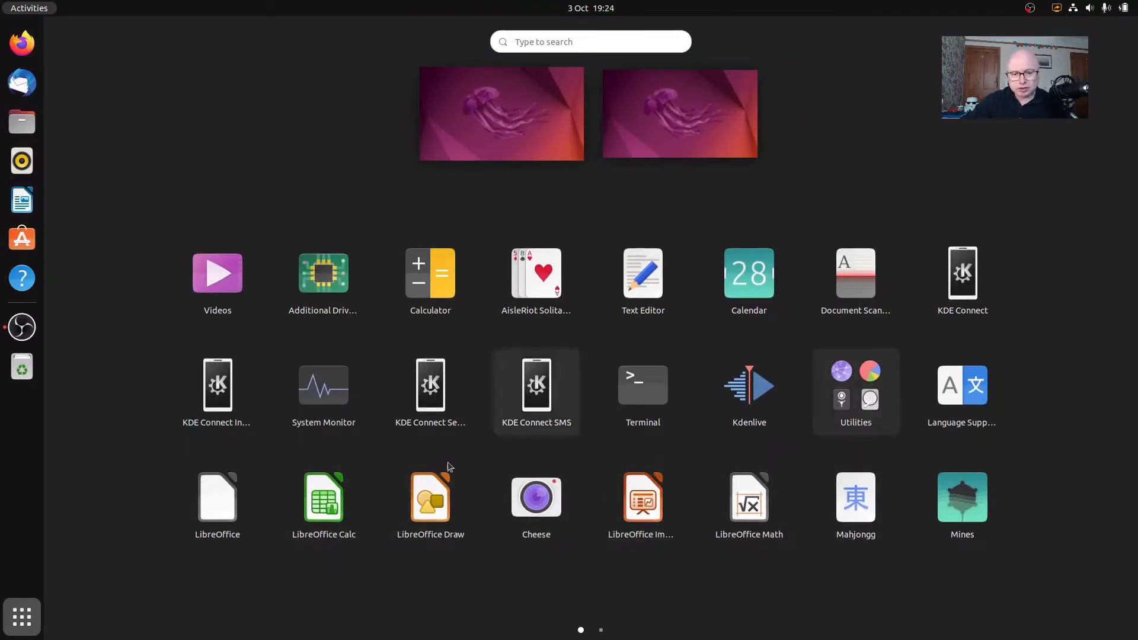
pyautogui.scroll(-1, 449, 466)
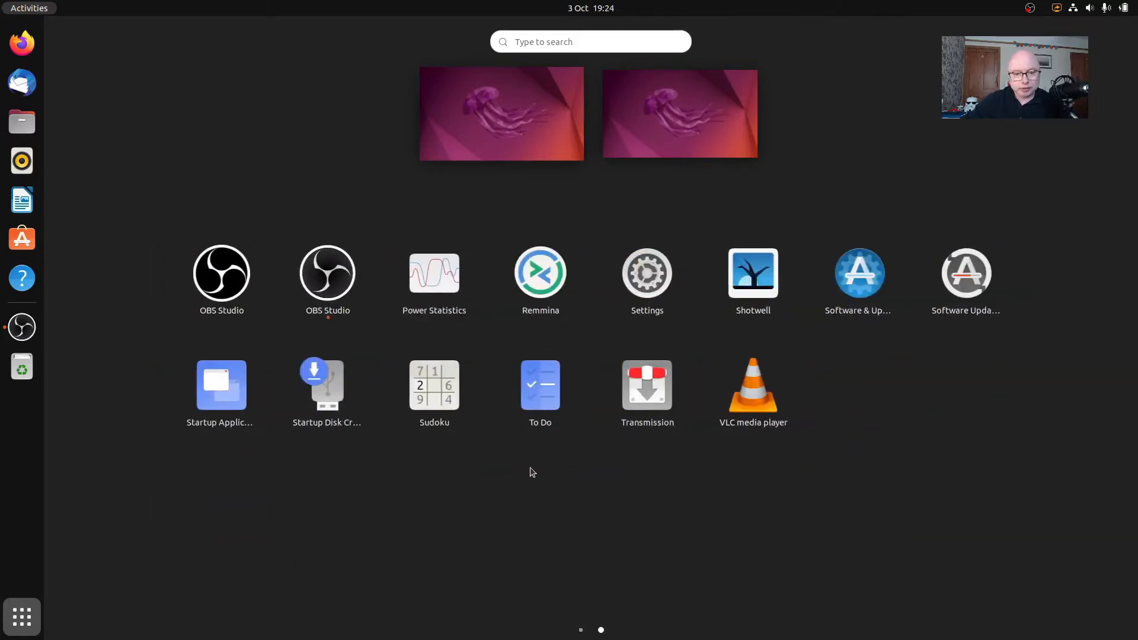
pyautogui.scroll(1, 533, 474)
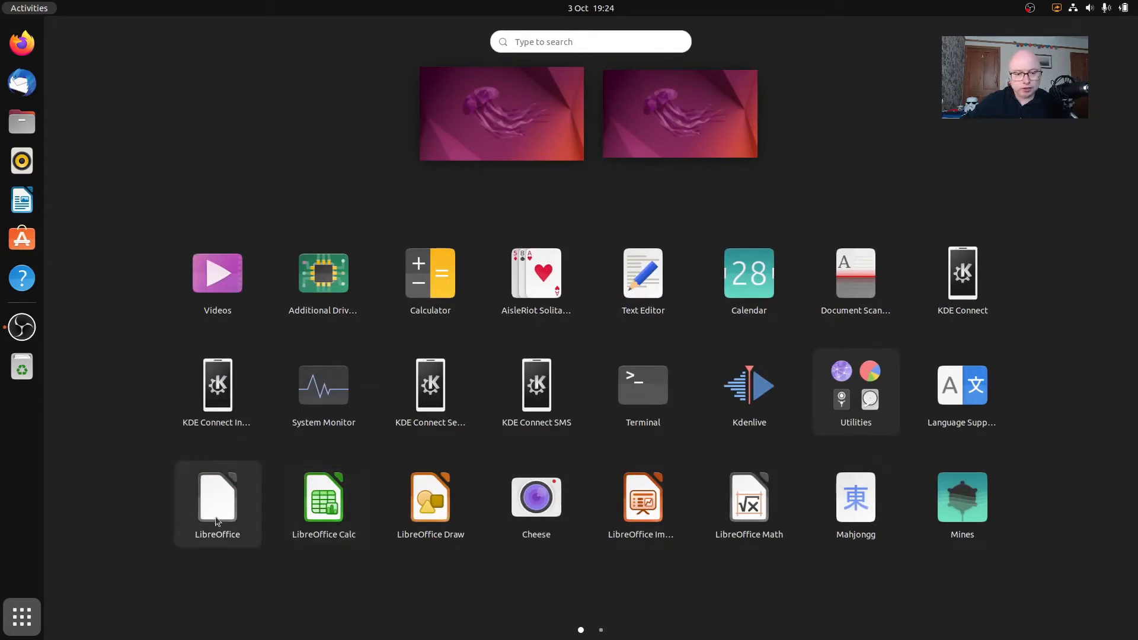
pyautogui.click(224, 507)
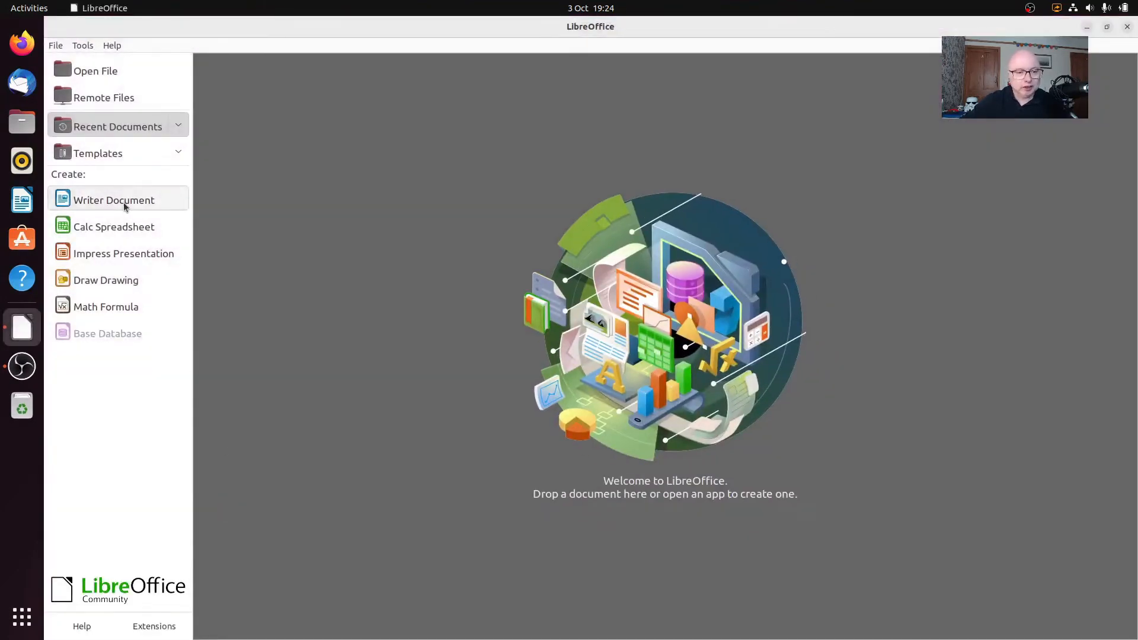
# Create a new Writer document, dismiss the Tip of the Day and show the LibreOffice version information.
pyautogui.click(123, 203)
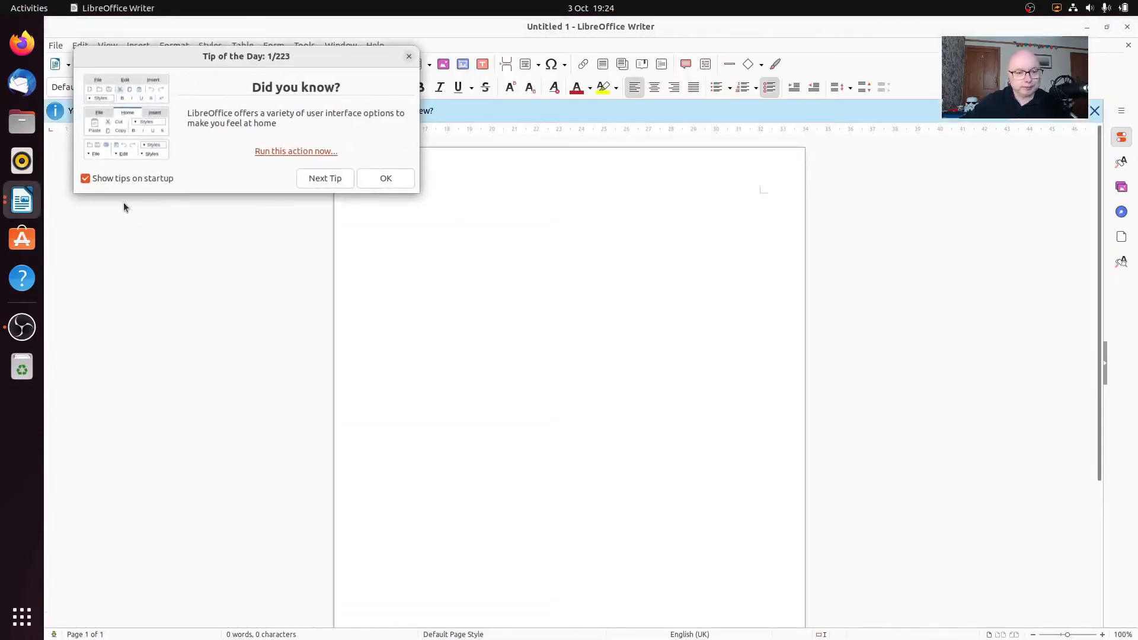
pyautogui.click(398, 181)
pyautogui.click(375, 45)
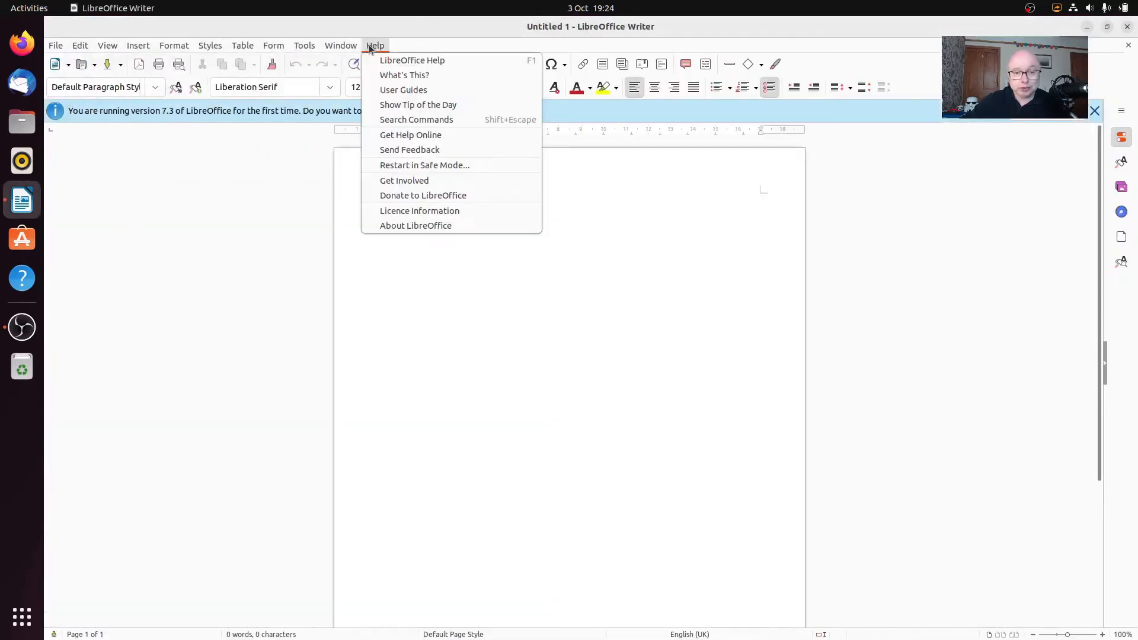
pyautogui.click(423, 225)
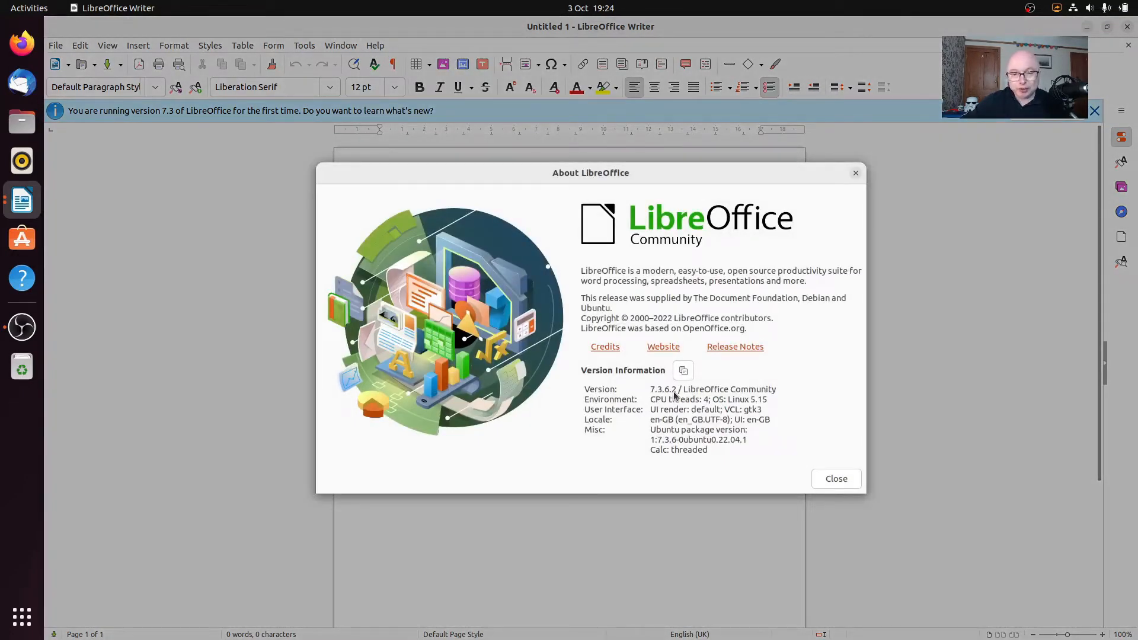
# Close the LibreOffice version information, switch the Writer window between maximized and restored size, and close Writer.
pyautogui.click(848, 475)
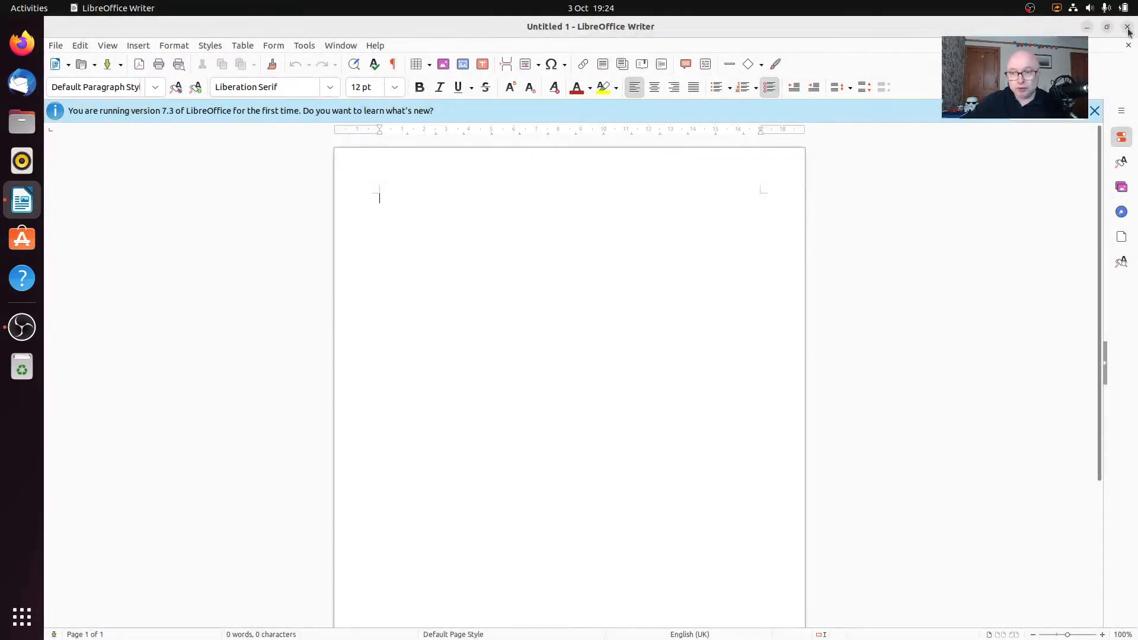
pyautogui.doubleClick(934, 28)
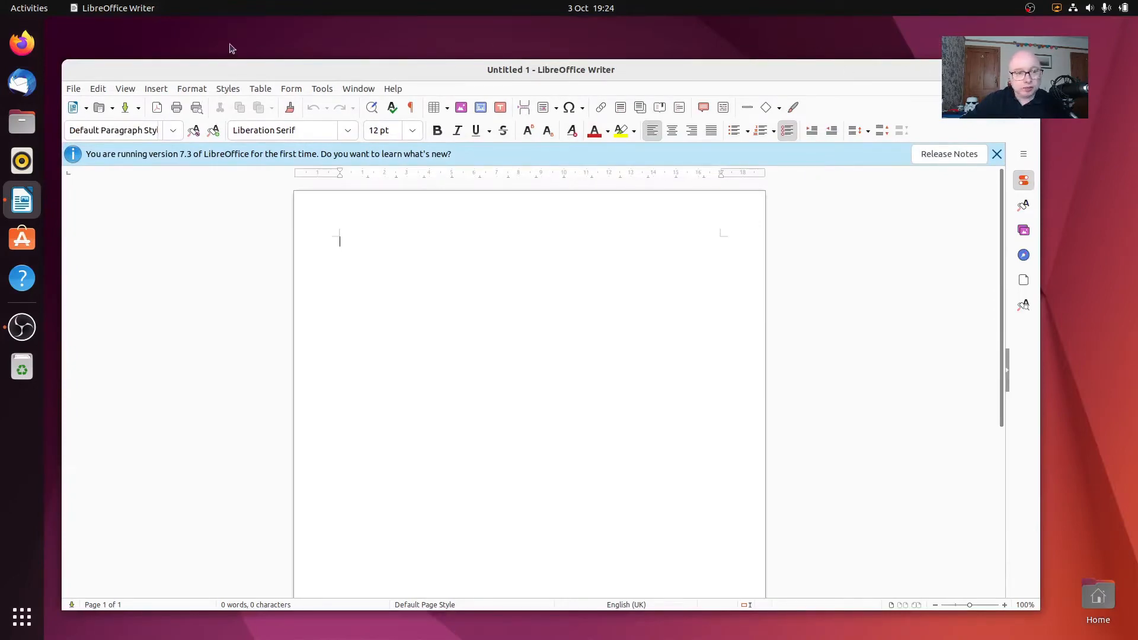
pyautogui.doubleClick(814, 66)
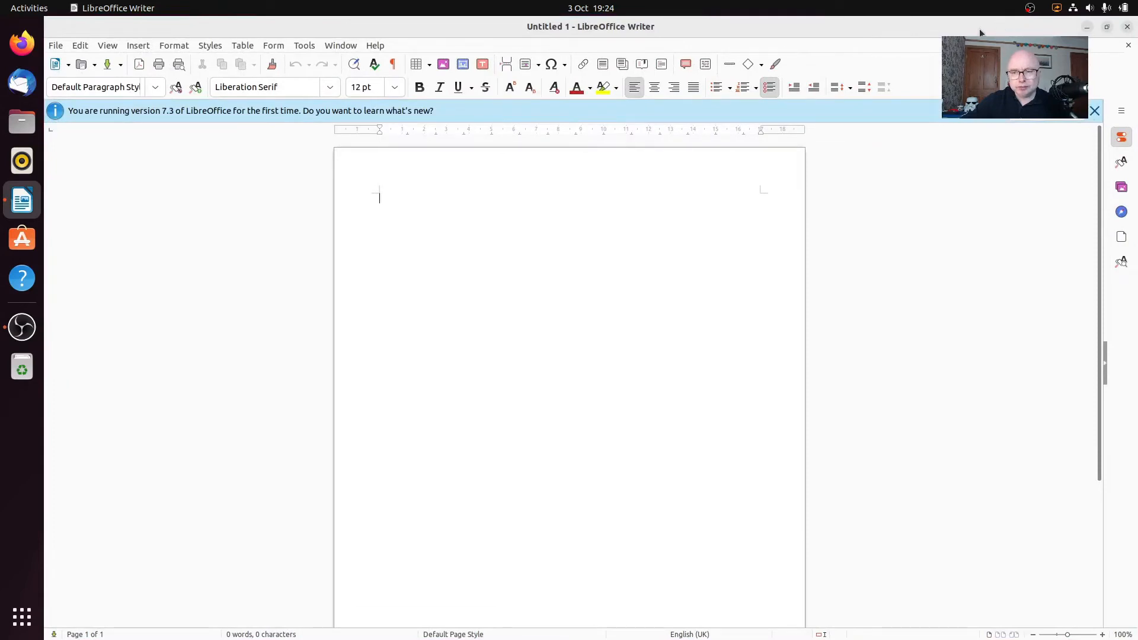
pyautogui.doubleClick(978, 29)
pyautogui.moveTo(967, 65); pyautogui.dragTo(906, 60)
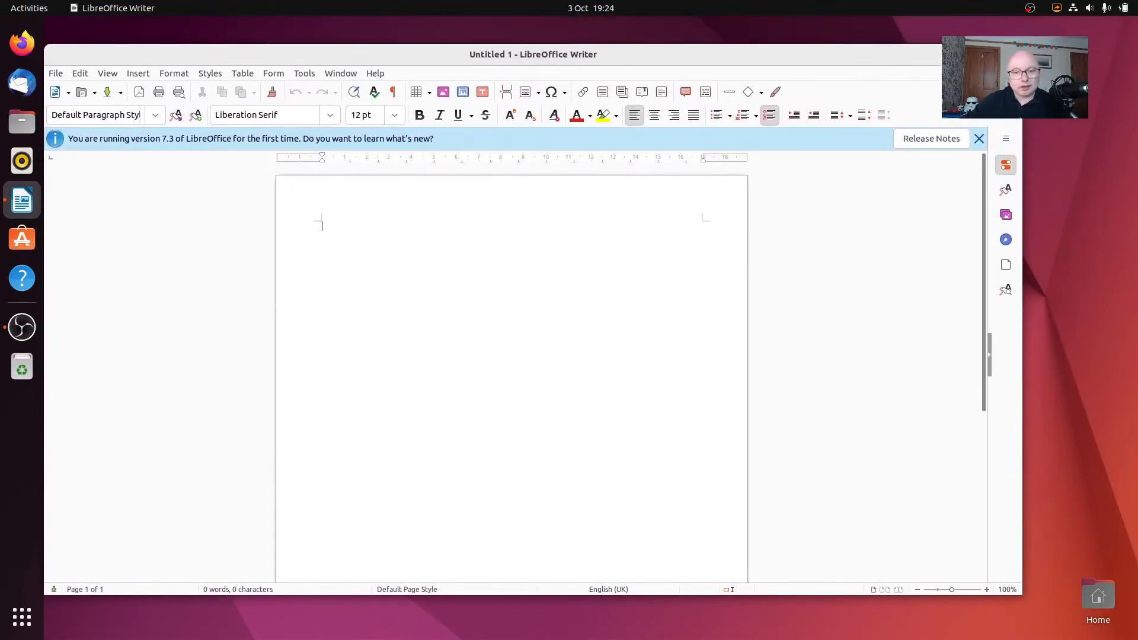
pyautogui.click(1009, 54)
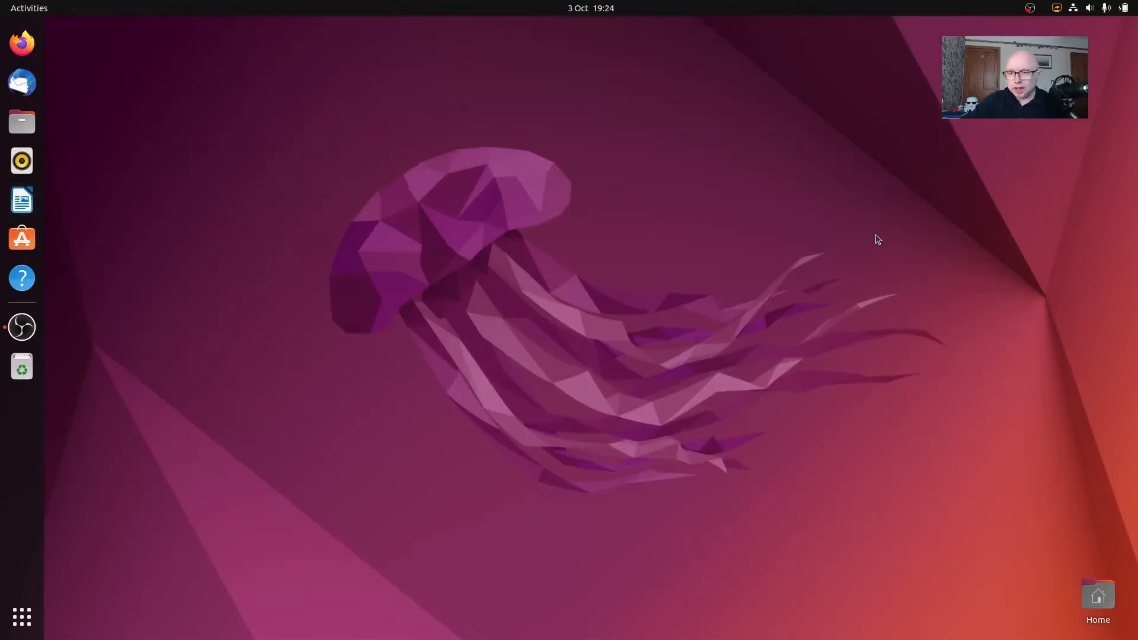
# Launch Calculator, view its version information in the About dialog, and close both windows.
pyautogui.click(22, 616)
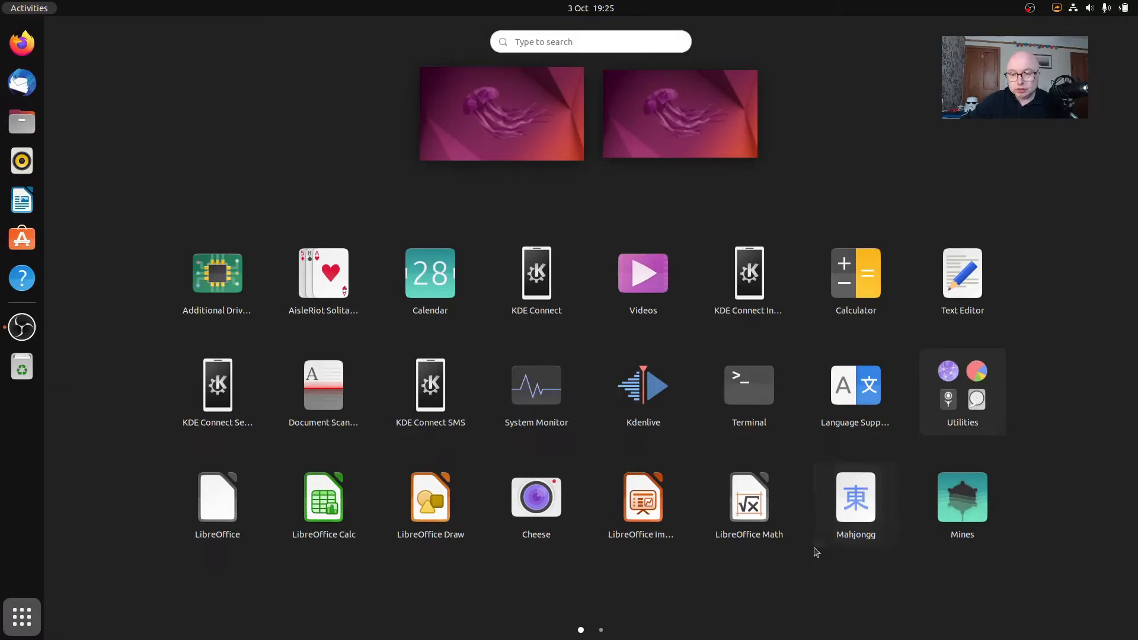
pyautogui.click(872, 274)
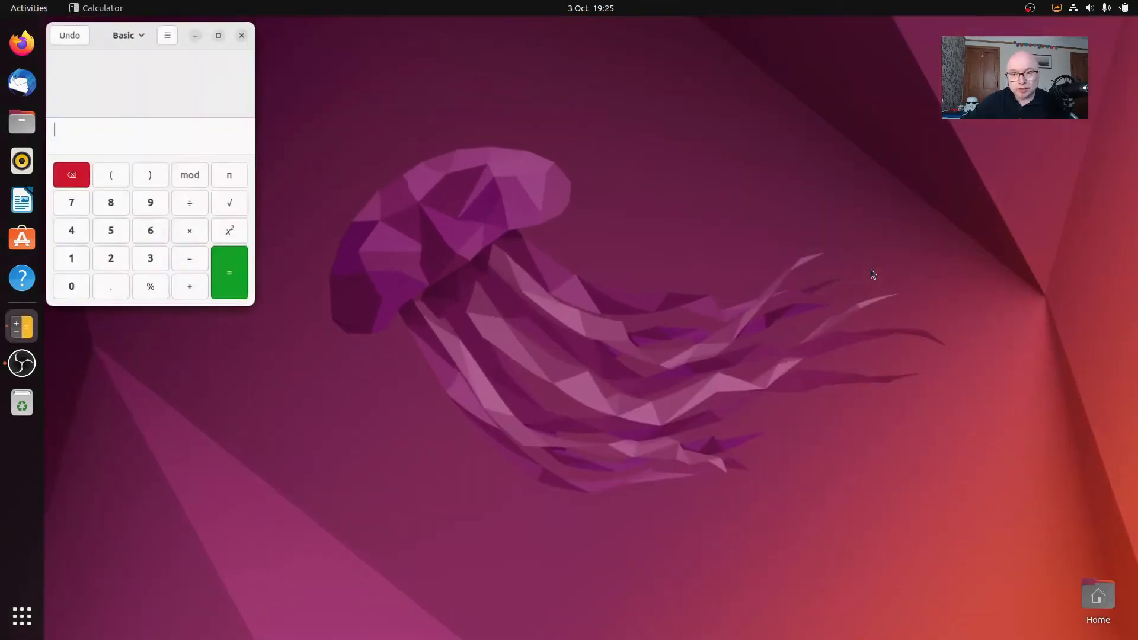
pyautogui.click(169, 30)
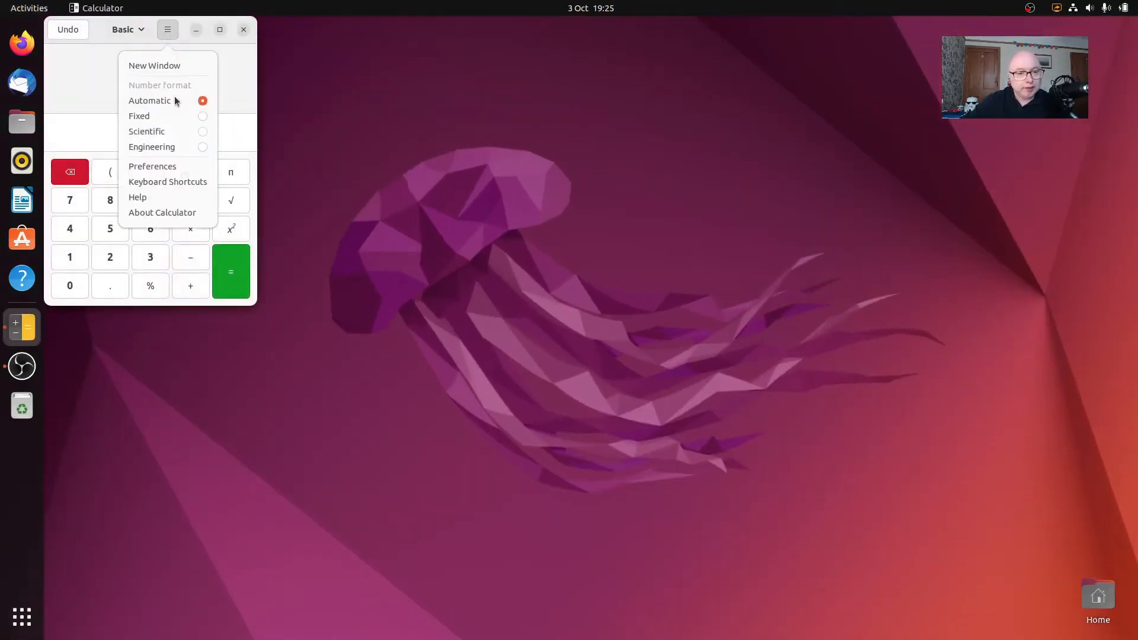
pyautogui.click(179, 215)
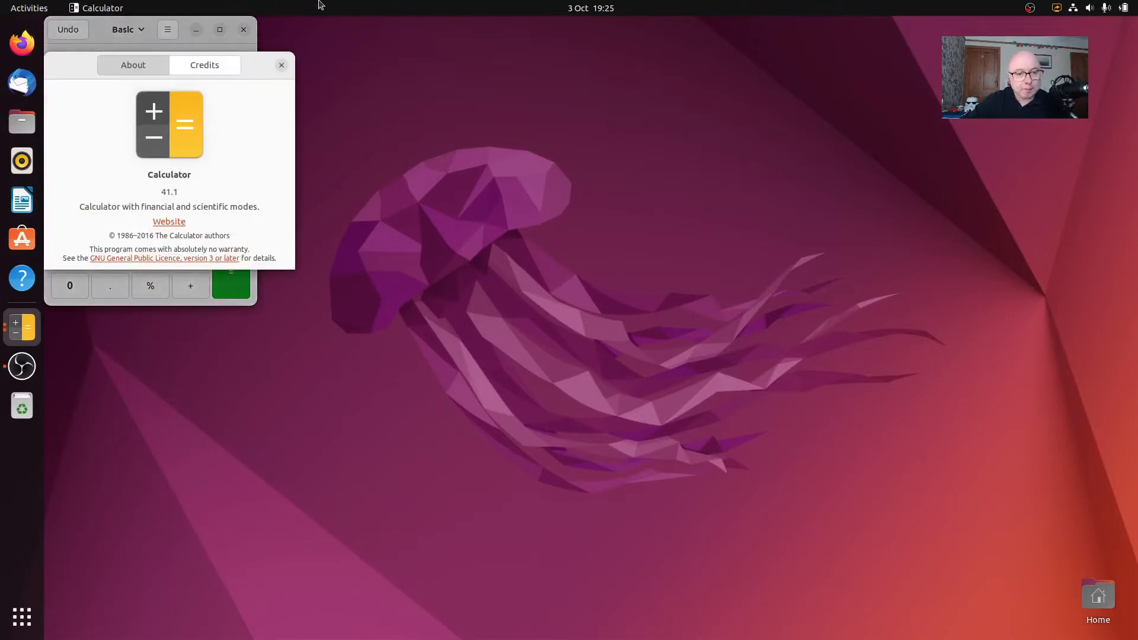
pyautogui.click(281, 65)
pyautogui.click(244, 29)
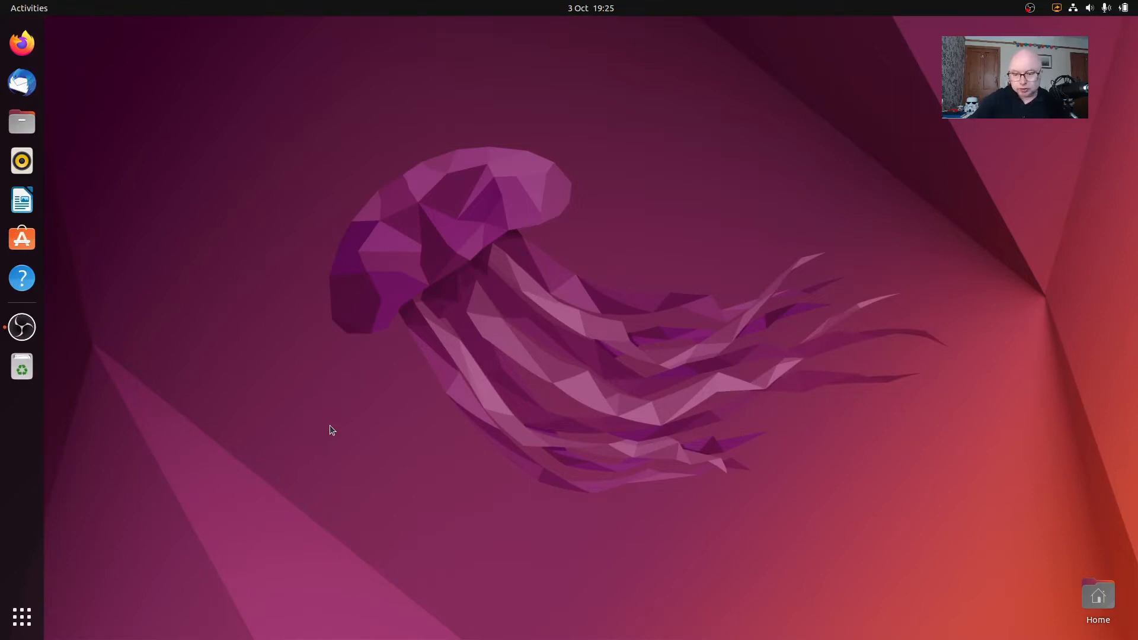
# Bring up the screenshot tool, adjust the capture area over the wallpaper, and dismiss it without taking a screenshot.
pyautogui.press('Print')
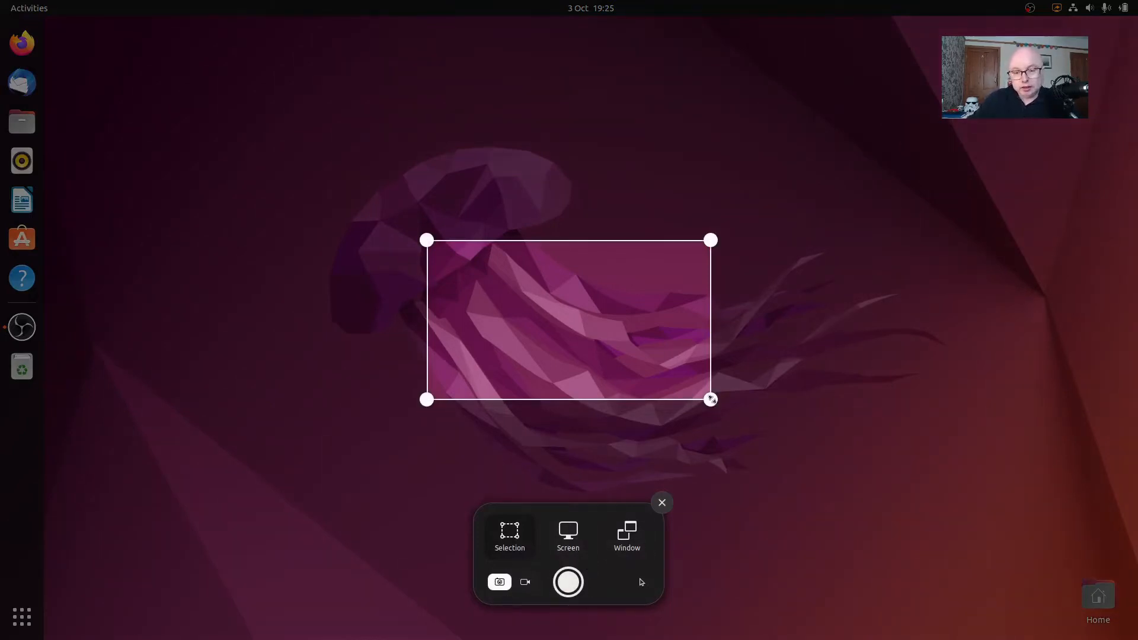
pyautogui.moveTo(711, 399); pyautogui.dragTo(759, 384)
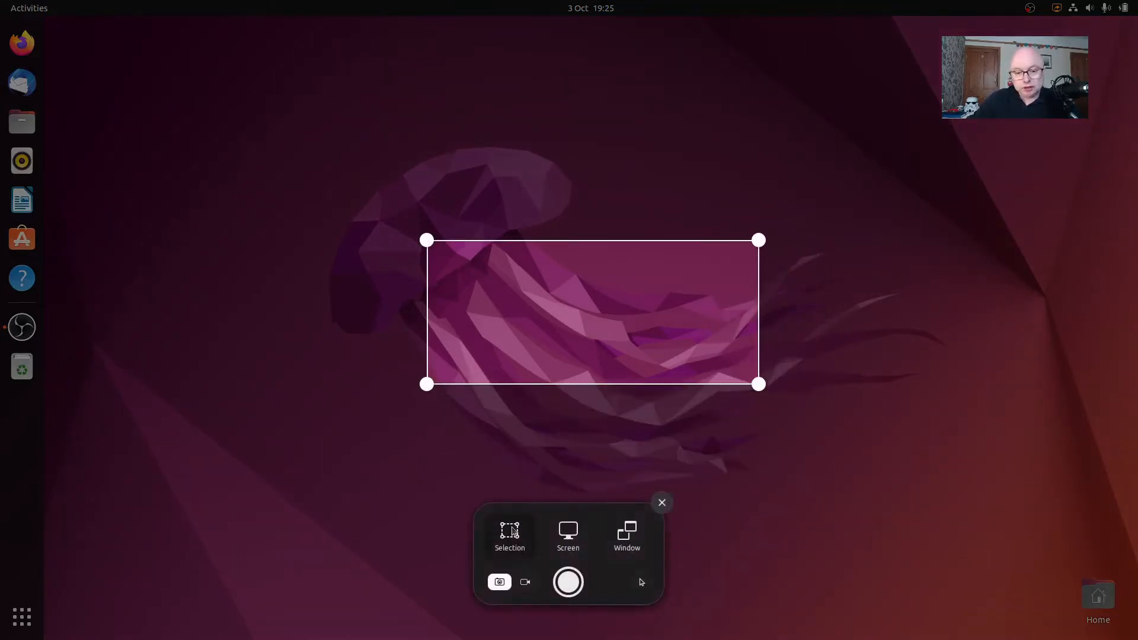
pyautogui.click(662, 503)
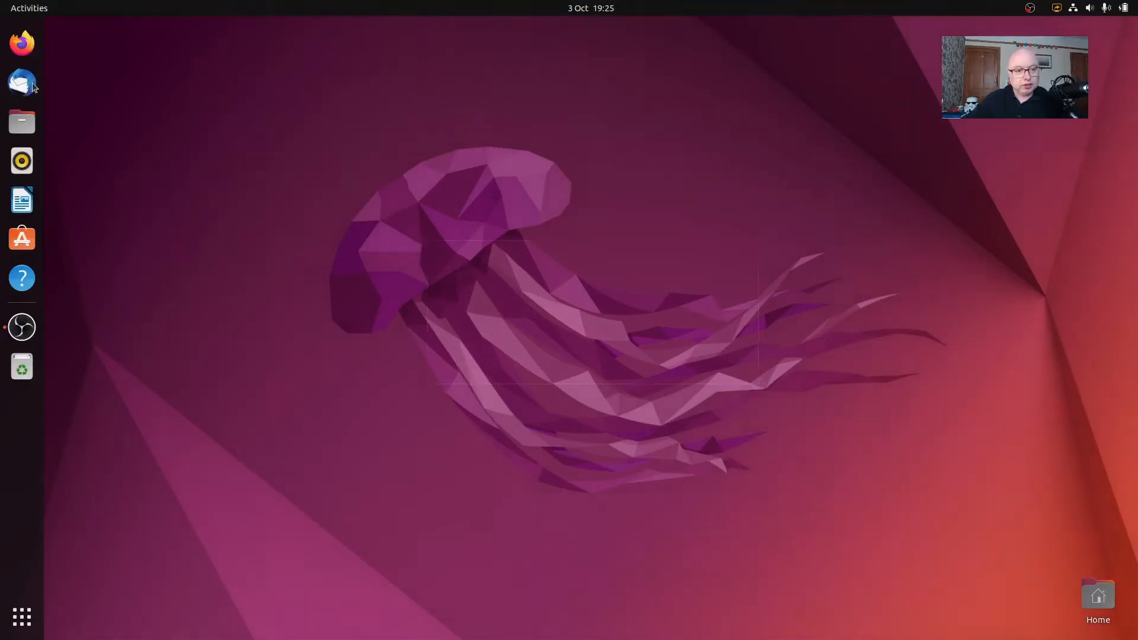
# Open the Rhythmbox music player, look over its library and playlist sections, and close it.
pyautogui.click(30, 158)
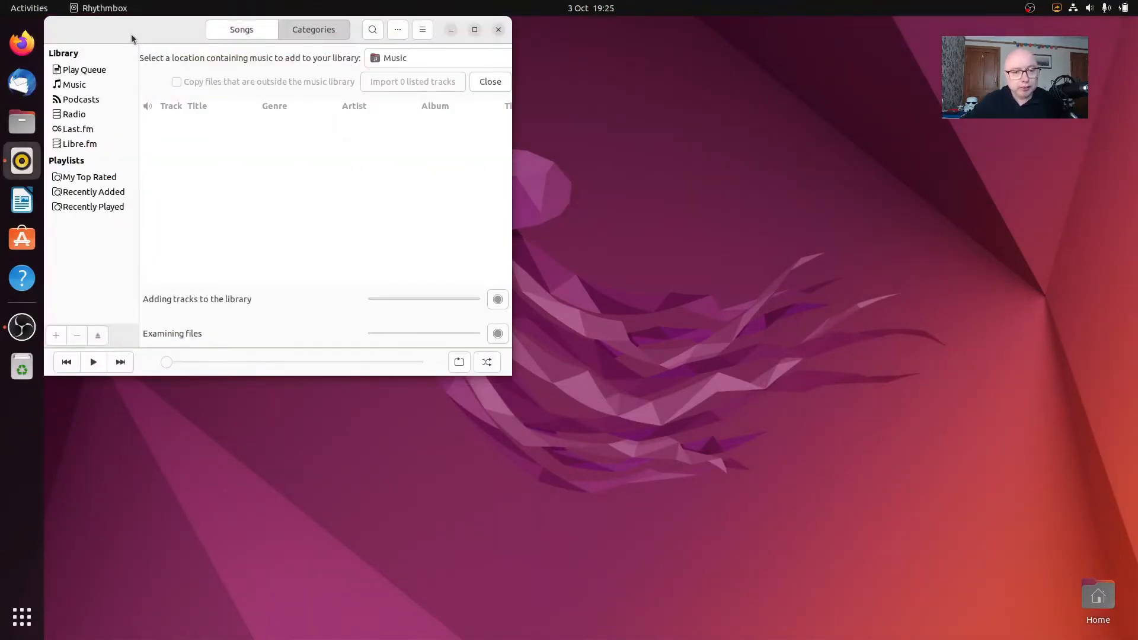
pyautogui.moveTo(130, 34); pyautogui.dragTo(165, 89)
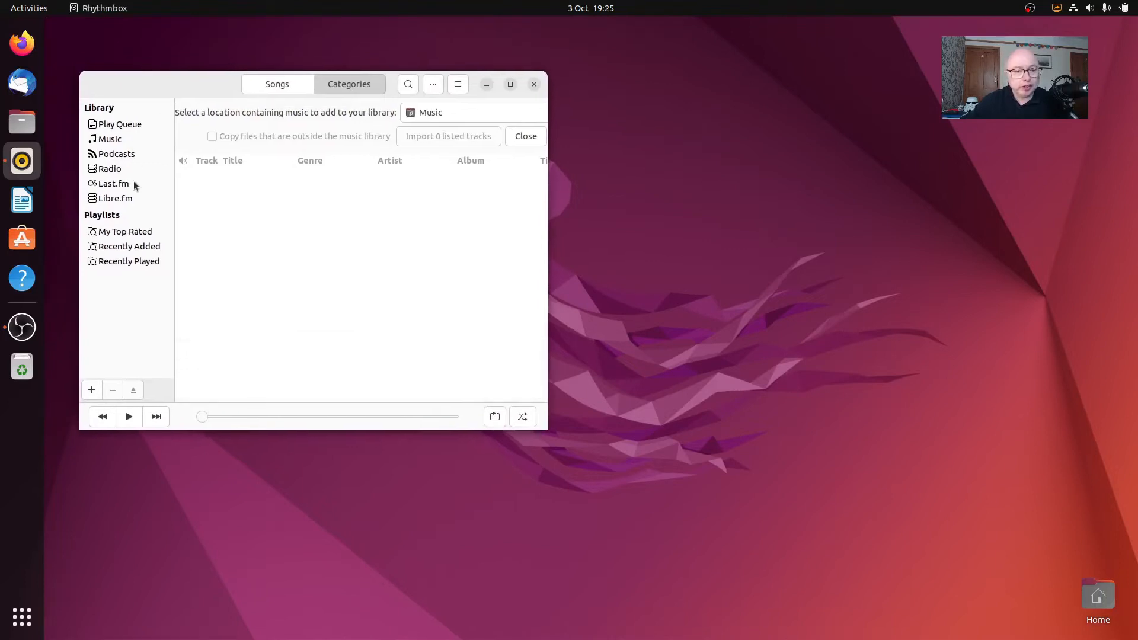
pyautogui.click(533, 84)
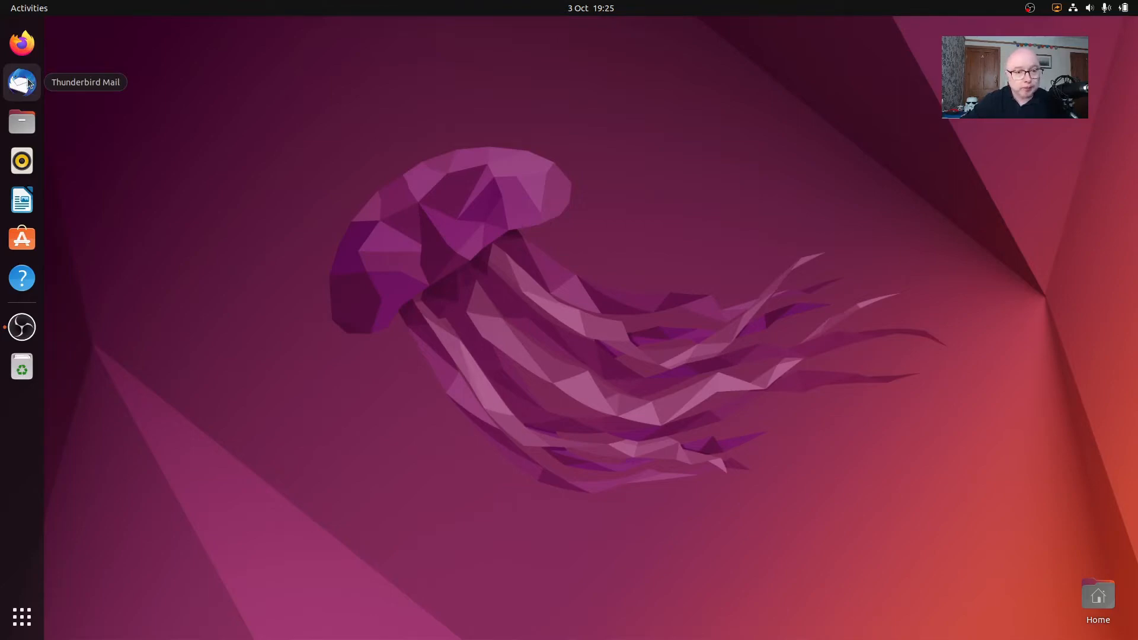
# Launch Settings from the second page of installed applications and review the providers offered under Online Accounts.
pyautogui.click(21, 616)
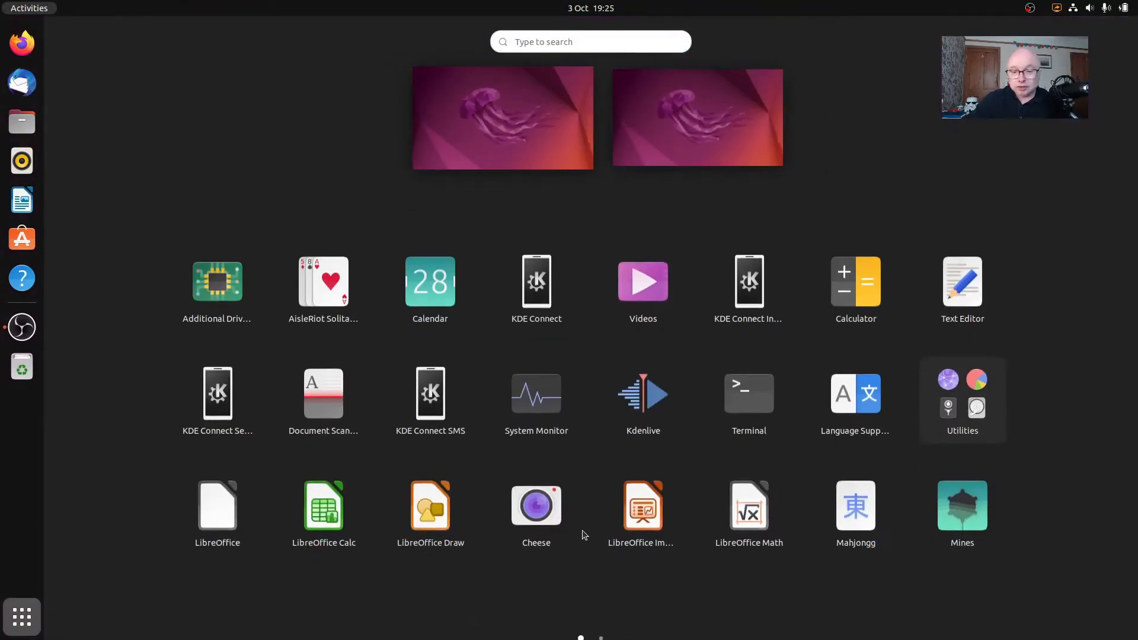
pyautogui.scroll(-1, 628, 504)
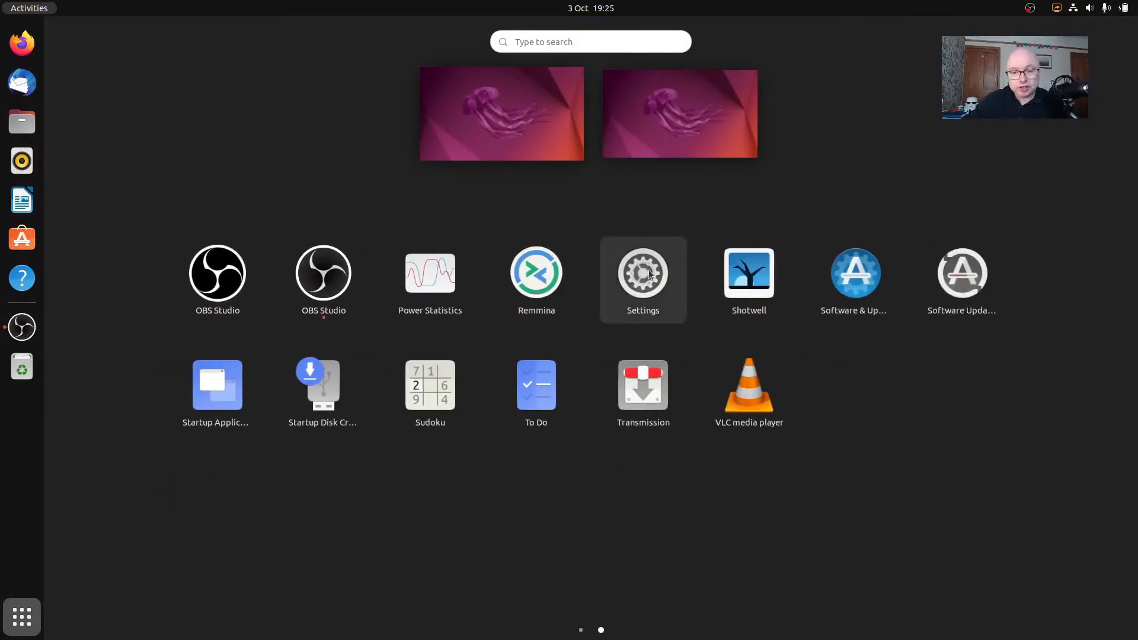
pyautogui.click(648, 273)
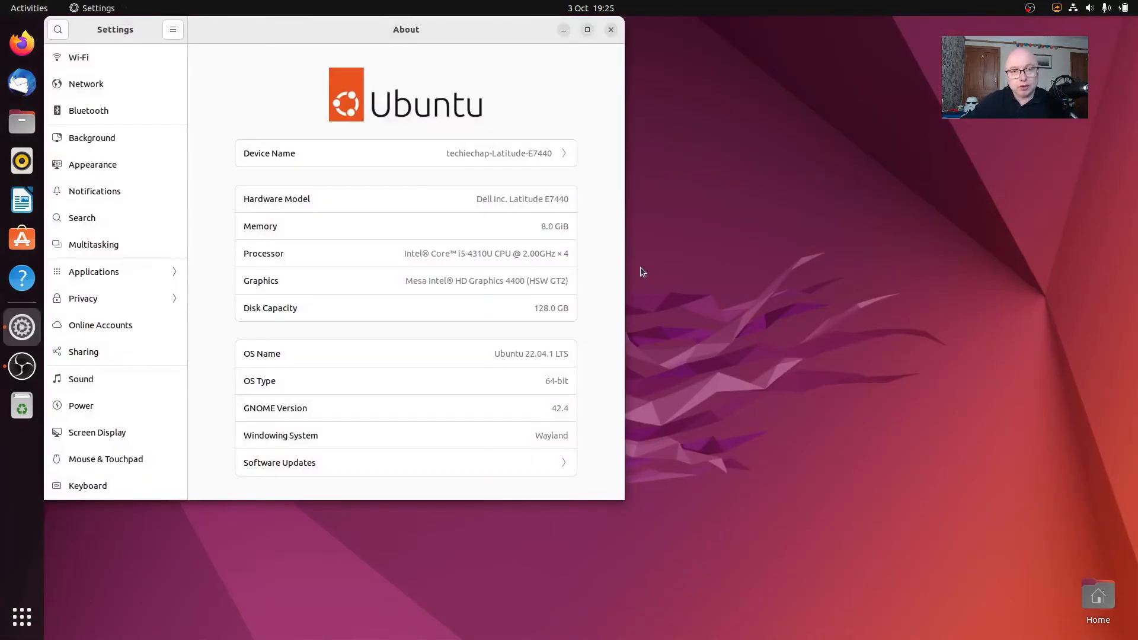
pyautogui.moveTo(314, 32); pyautogui.dragTo(404, 33)
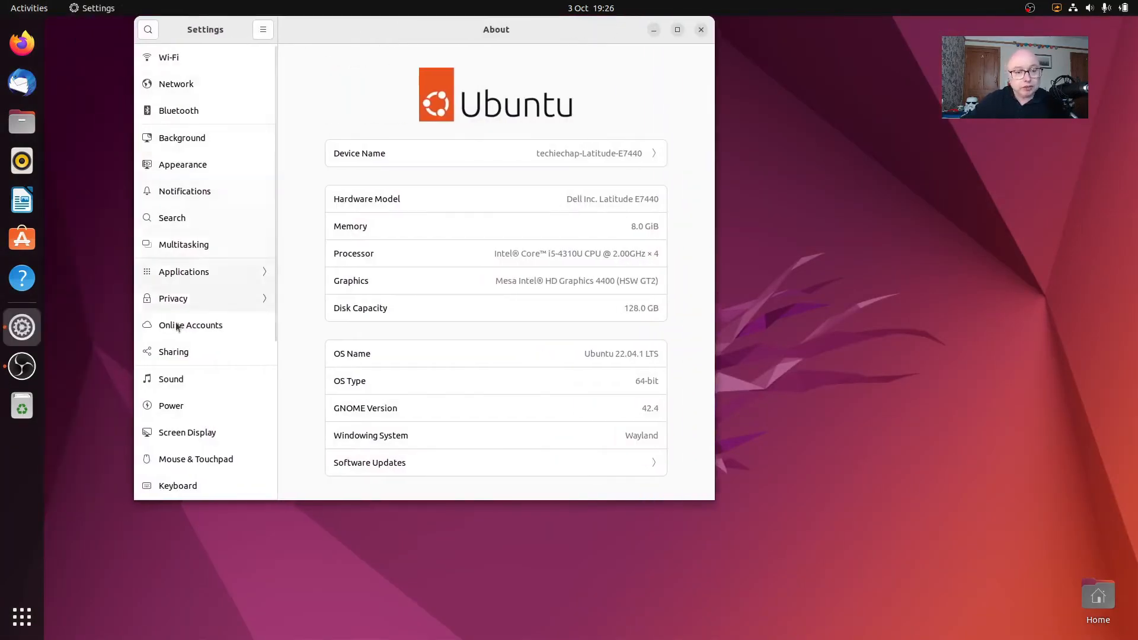
pyautogui.click(184, 326)
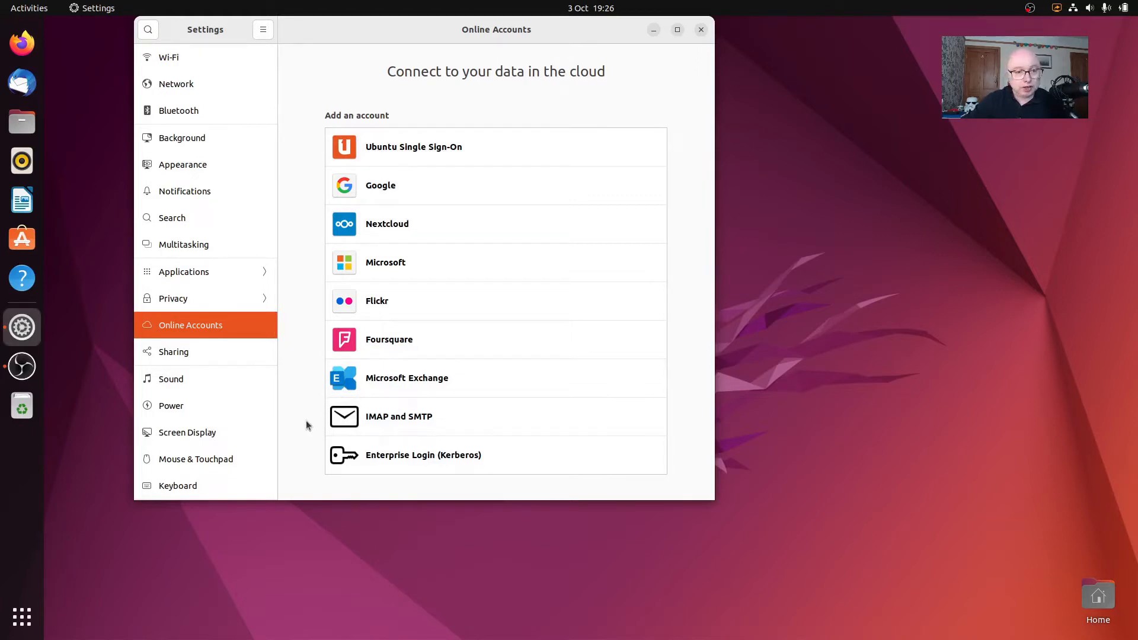
# Try the sunlit valley and wooden path wallpapers as the desktop background, and restore the purple jellyfish wallpaper.
pyautogui.click(207, 140)
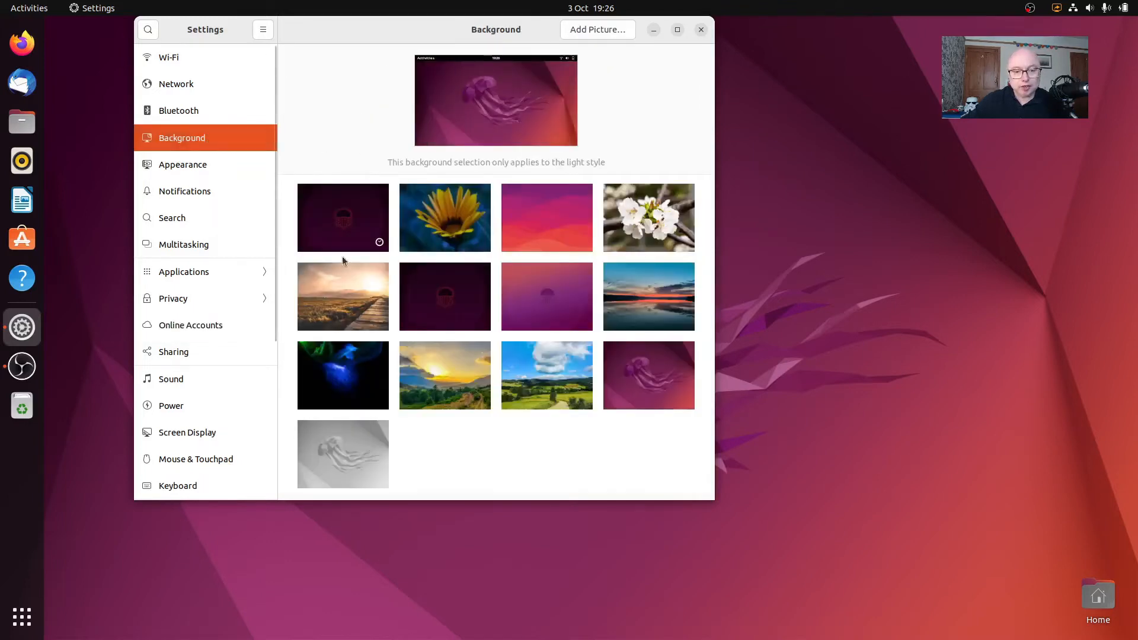
pyautogui.click(430, 375)
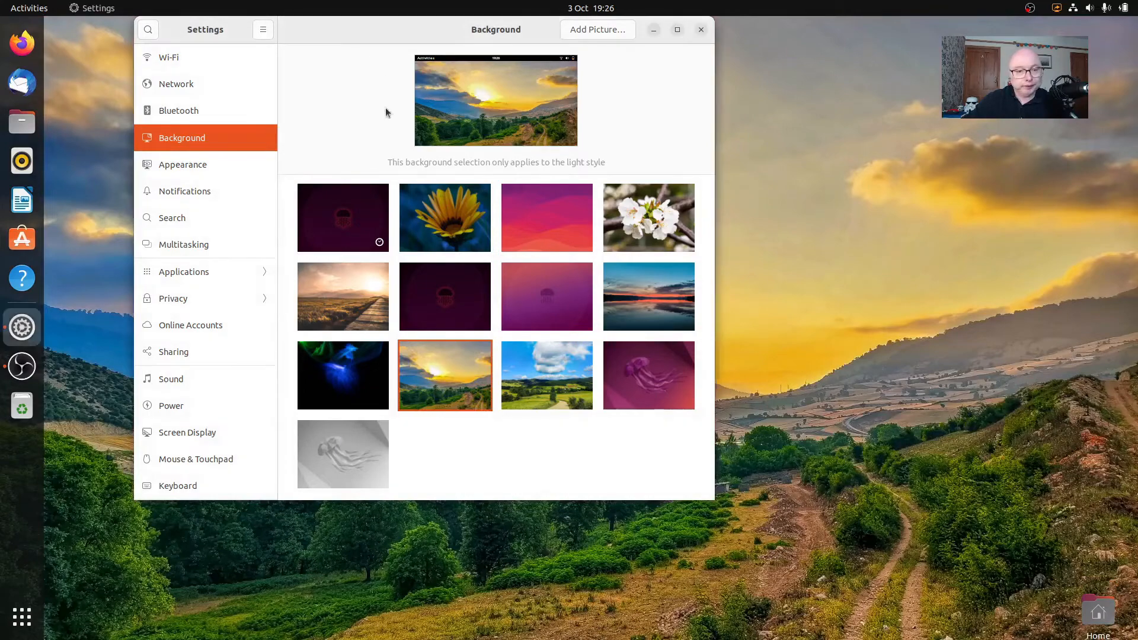
pyautogui.moveTo(368, 70); pyautogui.dragTo(582, 96)
pyautogui.click(543, 327)
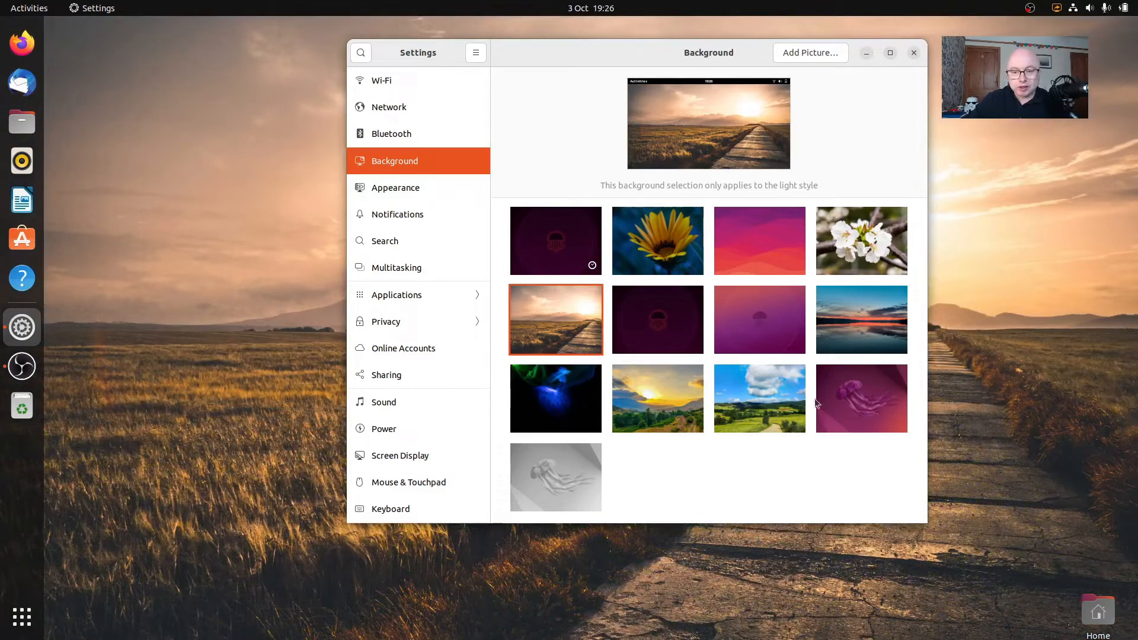
pyautogui.click(863, 395)
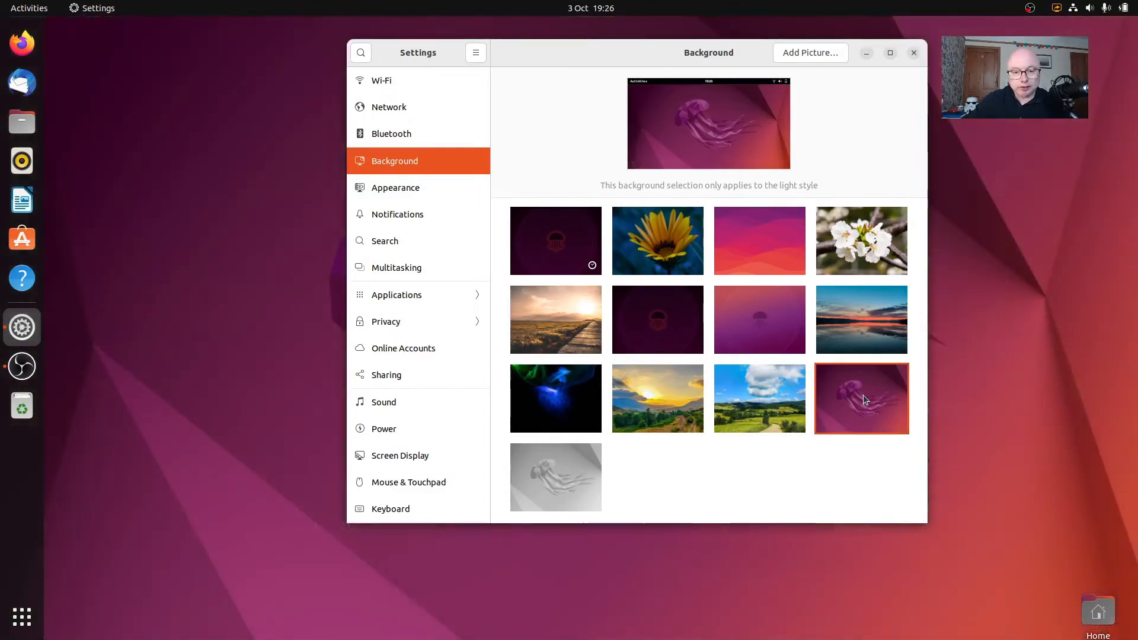
# Switch the desktop style to Dark in the Appearance settings.
pyautogui.click(423, 187)
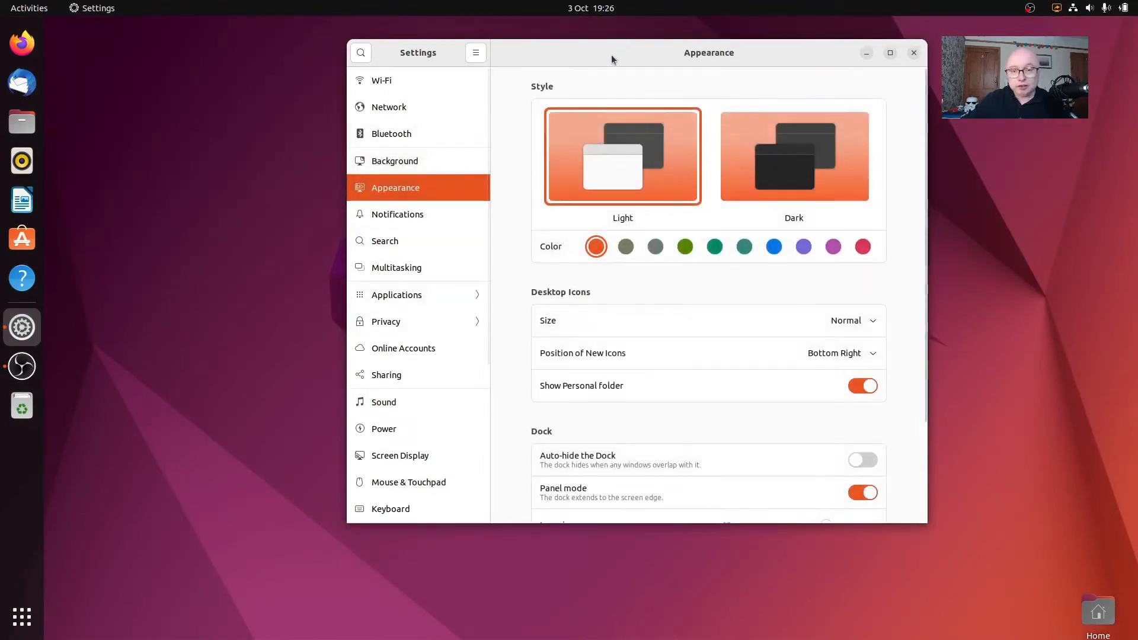
pyautogui.moveTo(612, 54); pyautogui.dragTo(282, 59)
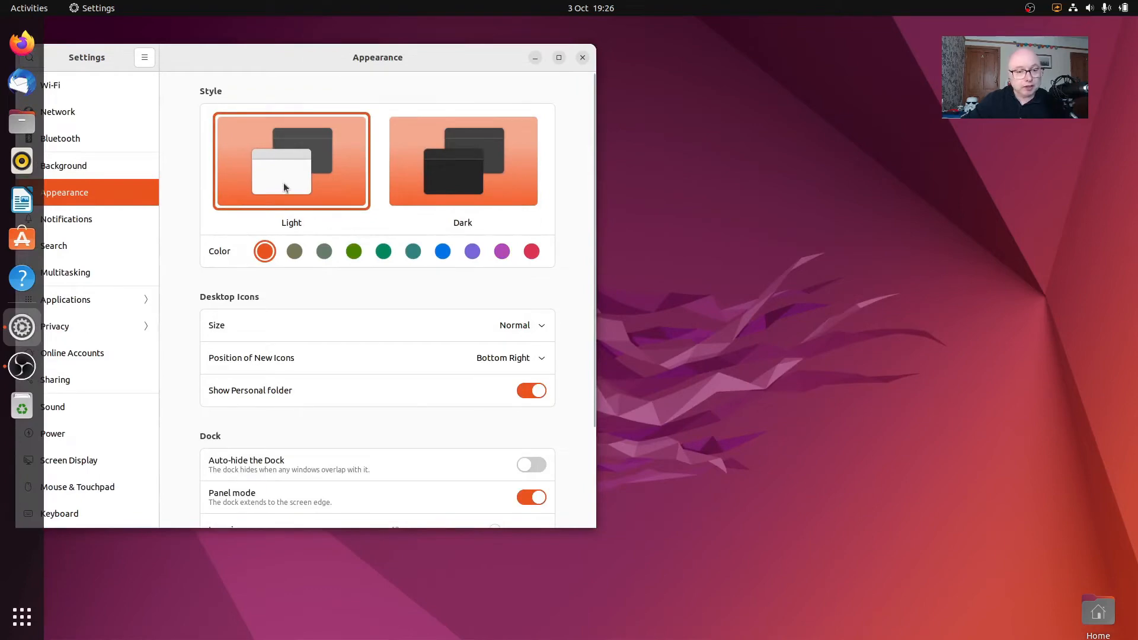
pyautogui.click(483, 175)
pyautogui.moveTo(454, 58); pyautogui.dragTo(653, 34)
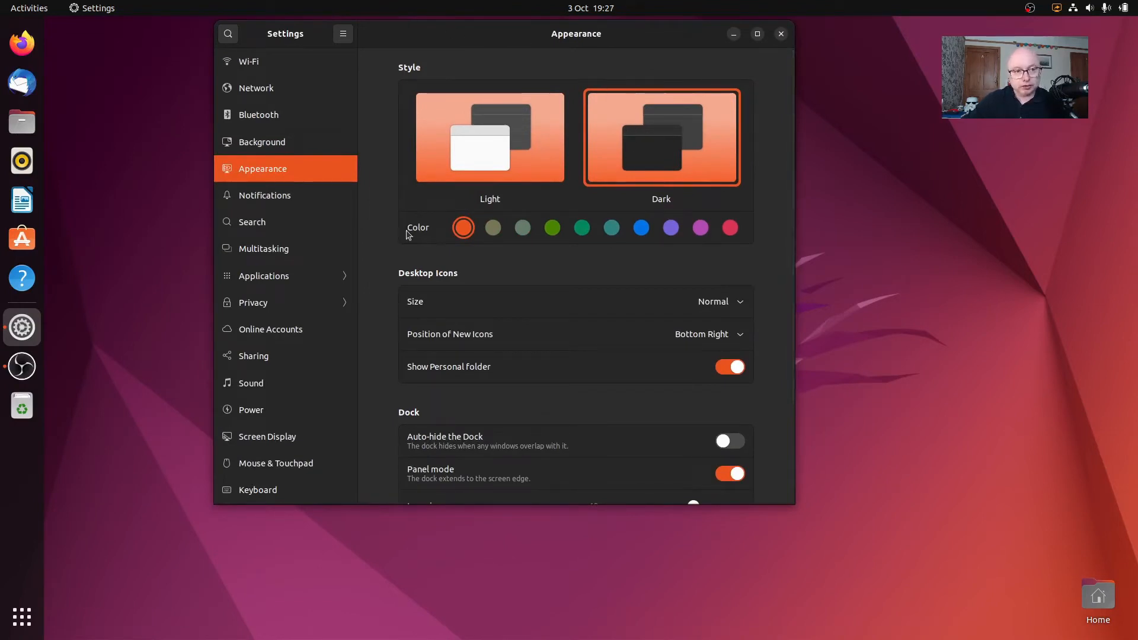
# Open Firefox and LibreOffice Writer one after the other to check their look in the dark style, closing each.
pyautogui.click(23, 43)
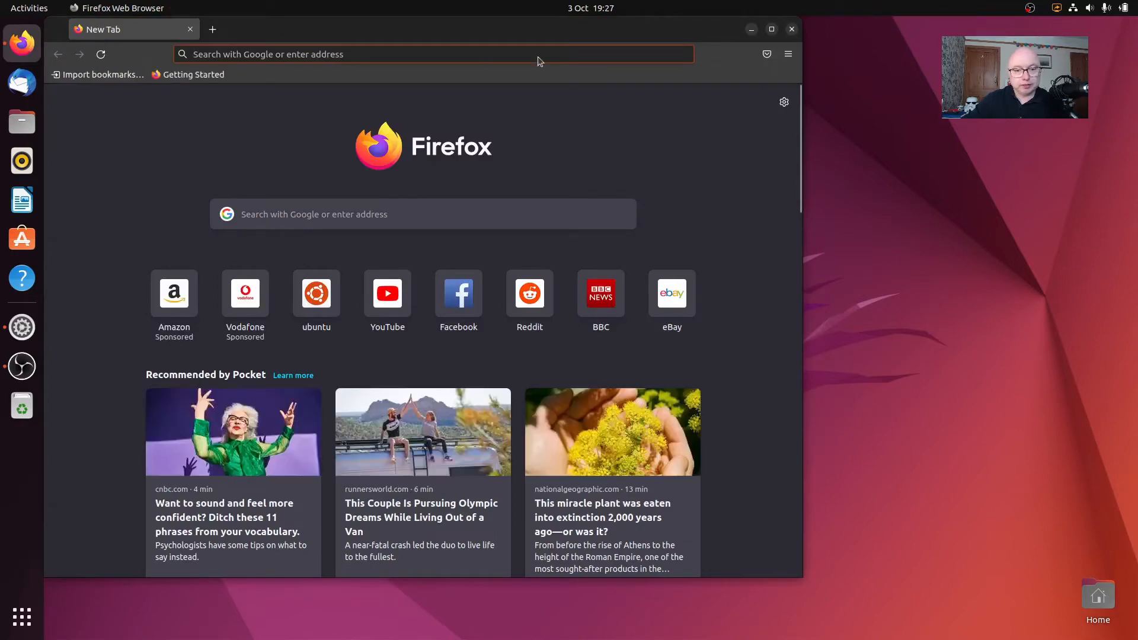
pyautogui.click(792, 30)
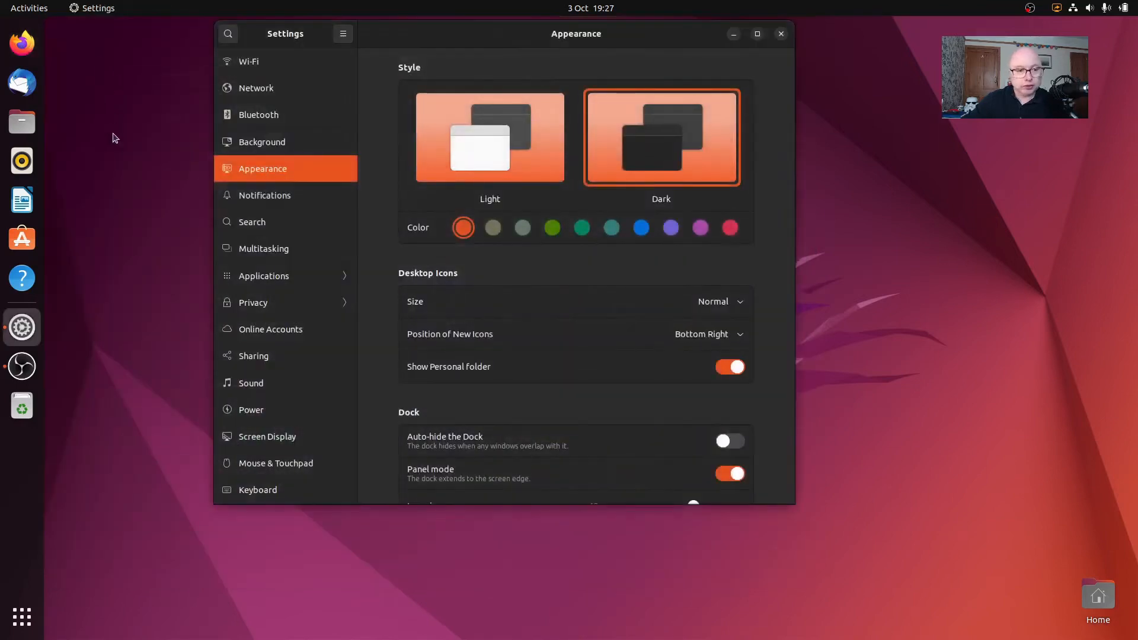
pyautogui.click(22, 200)
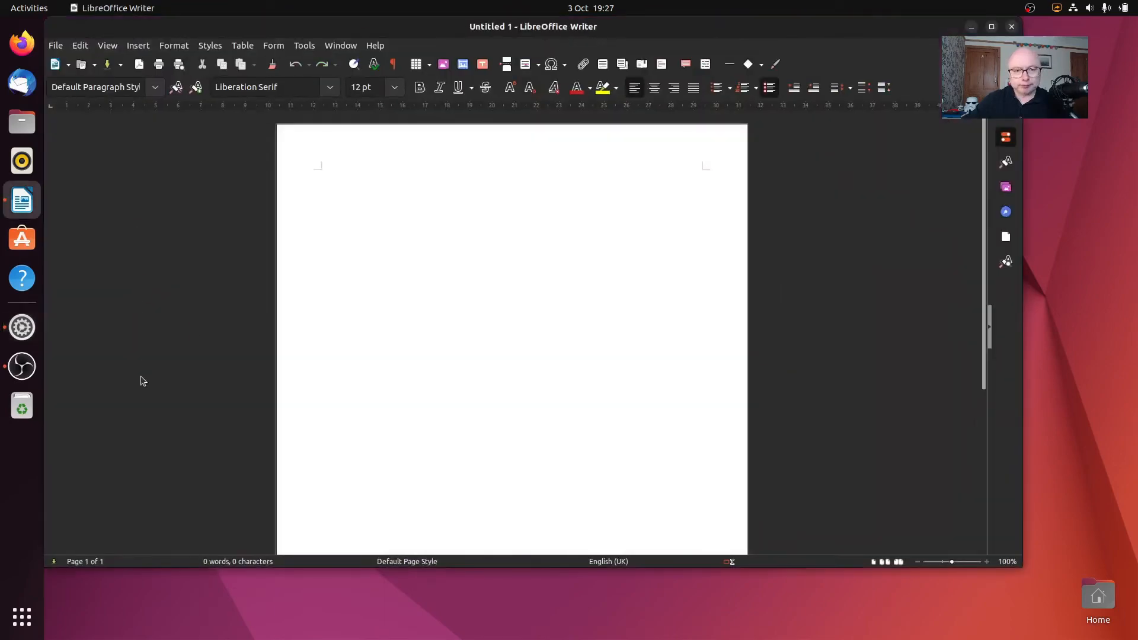
pyautogui.click(1012, 26)
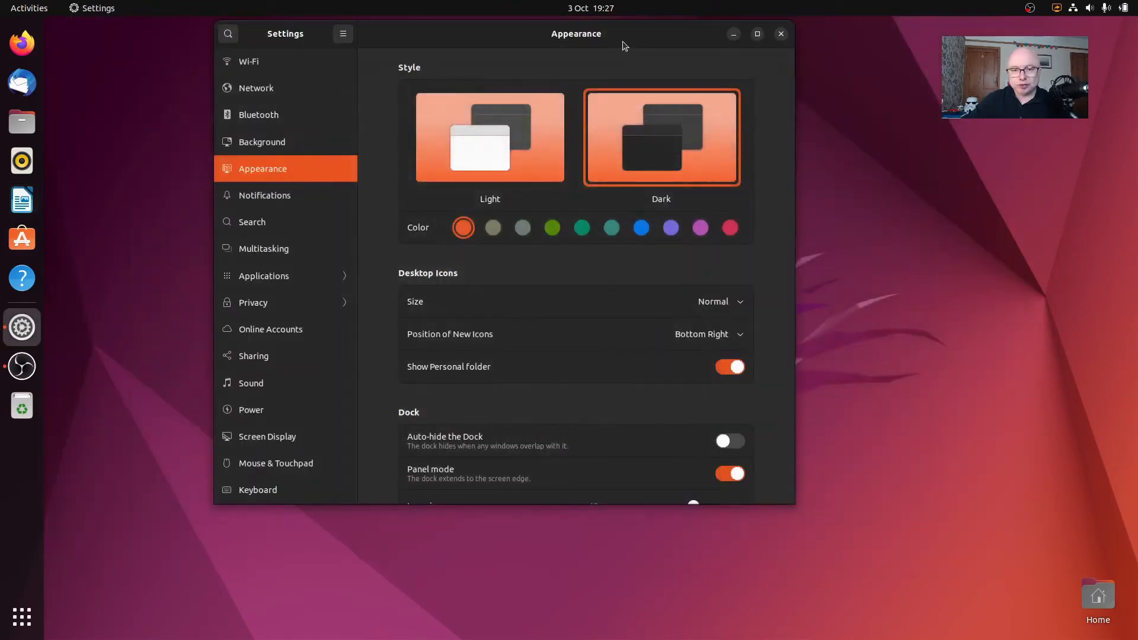
# Set the accent color to blue and view the desktop icon size options without changing the size.
pyautogui.moveTo(624, 45); pyautogui.dragTo(656, 73)
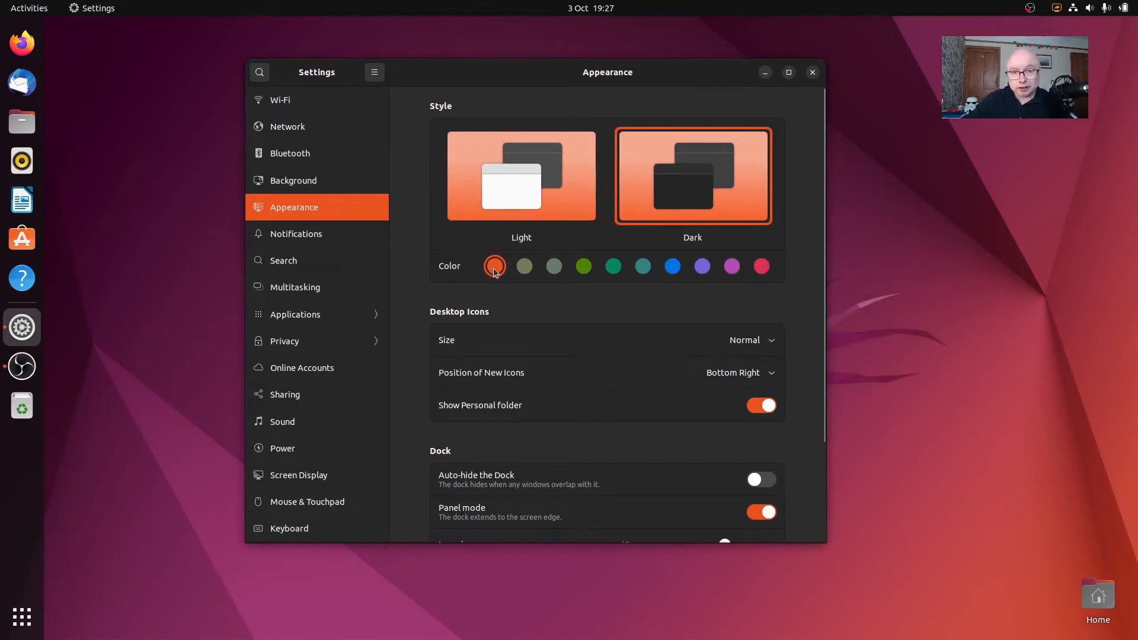
pyautogui.click(673, 267)
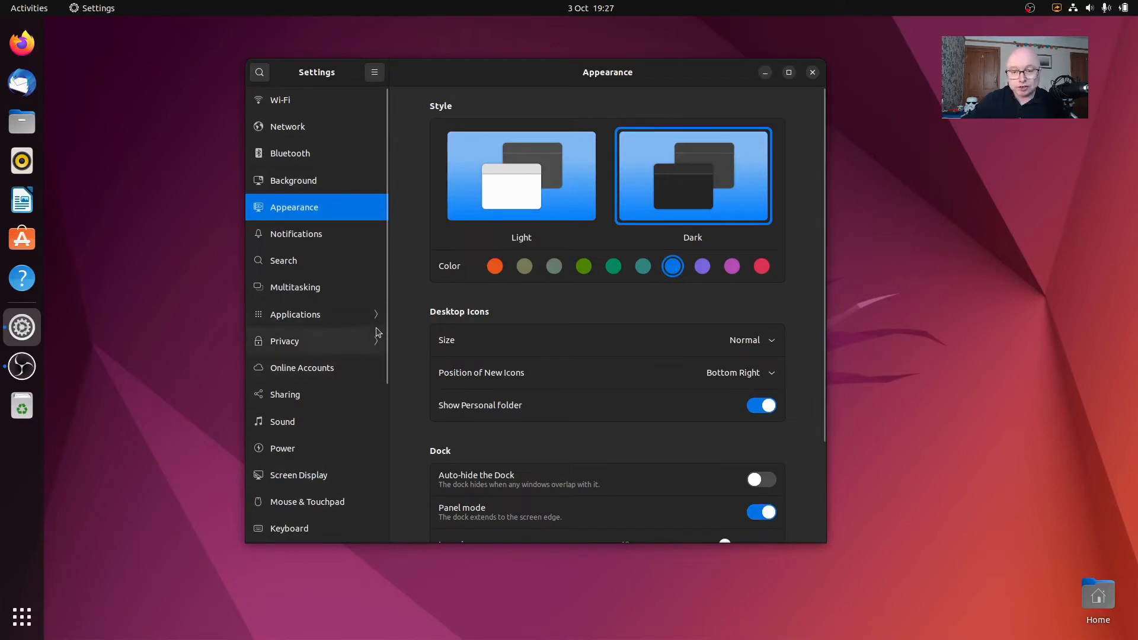
pyautogui.click(757, 346)
pyautogui.click(757, 346)
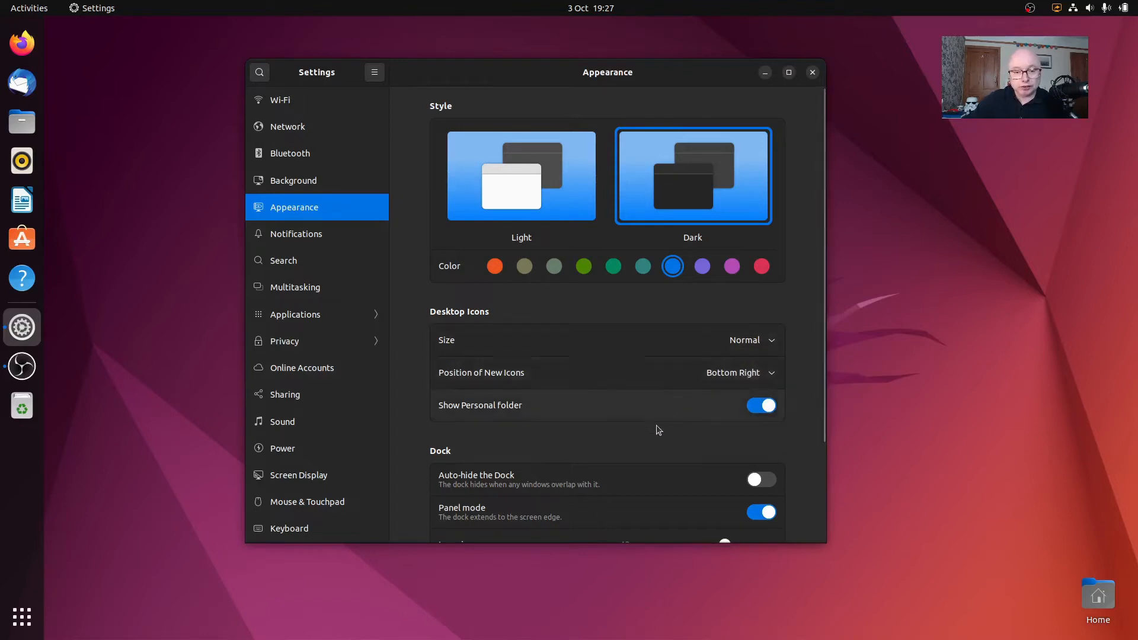
# Turn the personal folder's desktop icon off and back on in the Appearance settings.
pyautogui.scroll(-3, 645, 445)
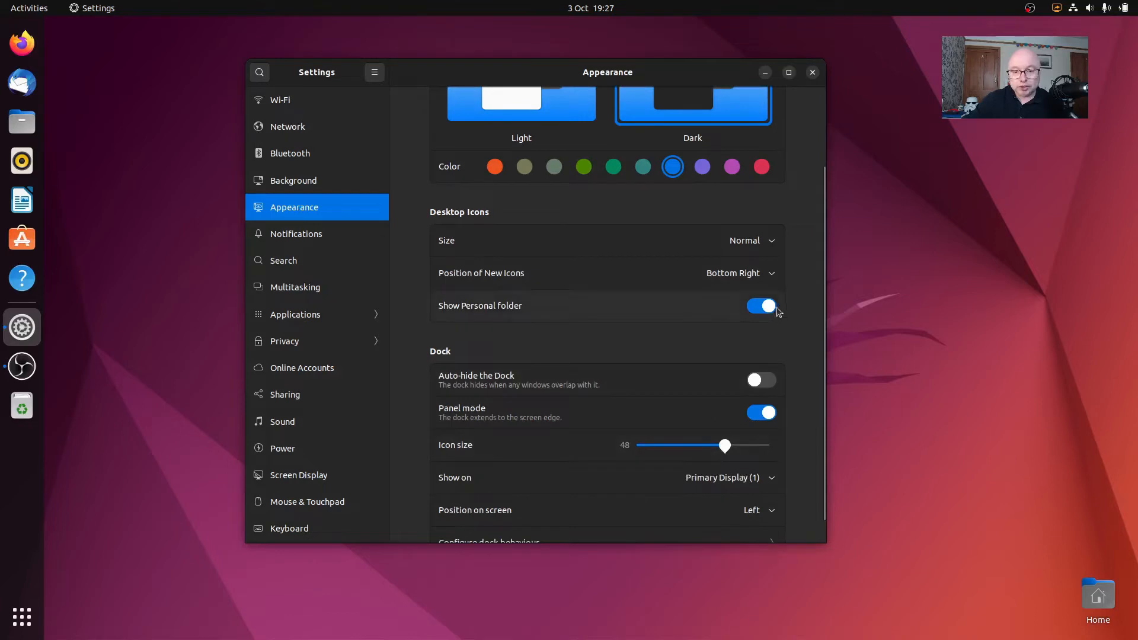
pyautogui.click(761, 306)
pyautogui.click(761, 307)
pyautogui.scroll(3, 622, 315)
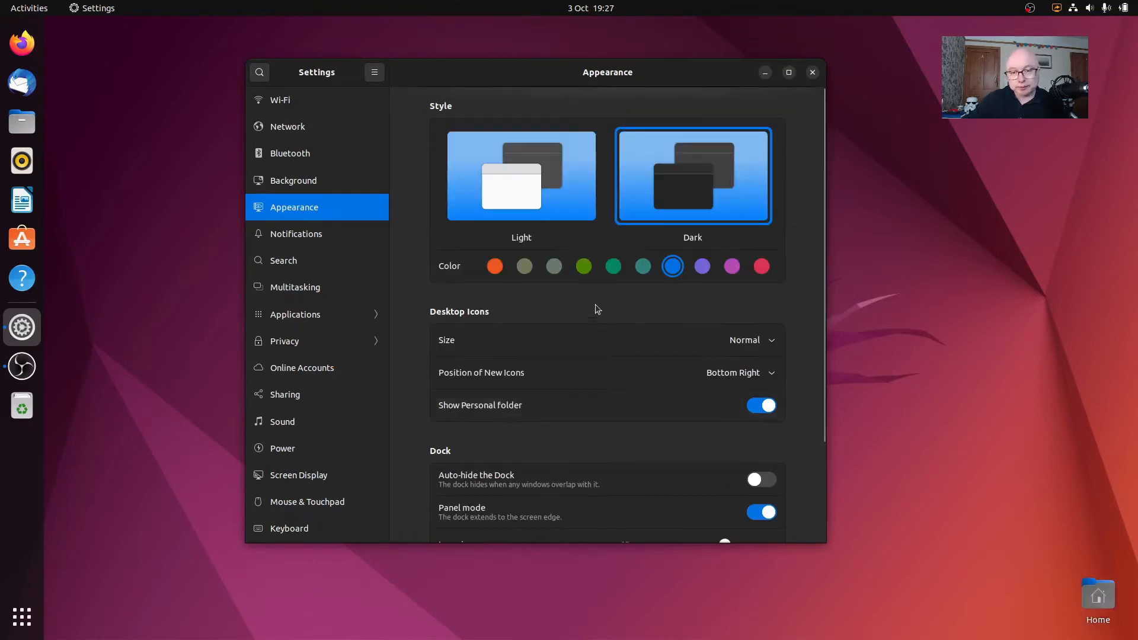
# Set the accent color to orange after trying red and green with a Files window open beside Settings.
pyautogui.click(762, 267)
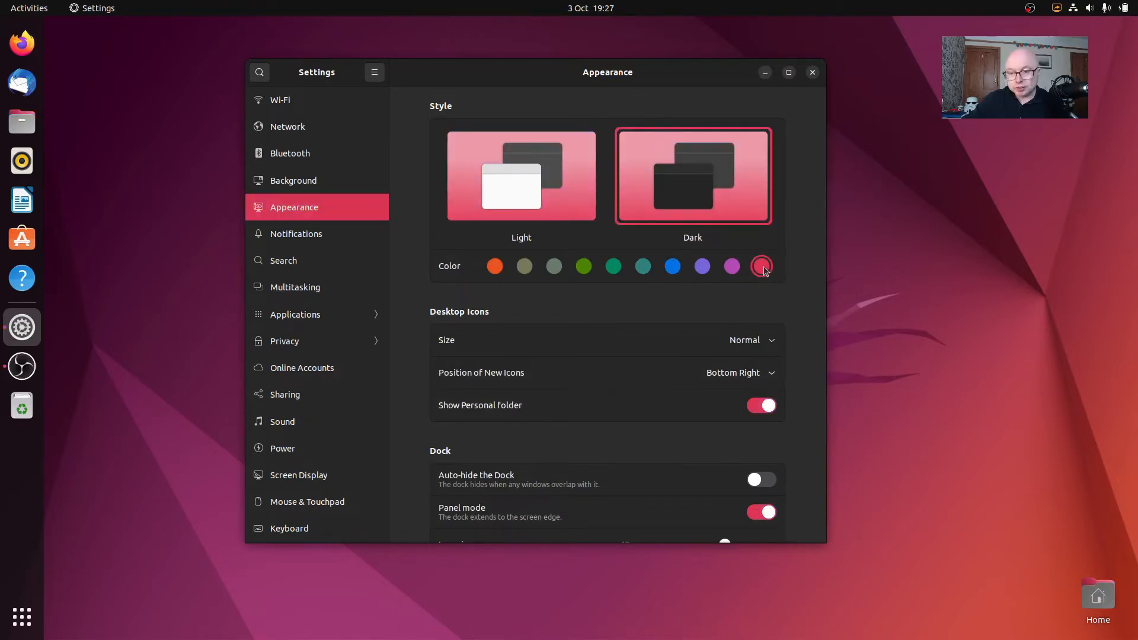
pyautogui.click(614, 267)
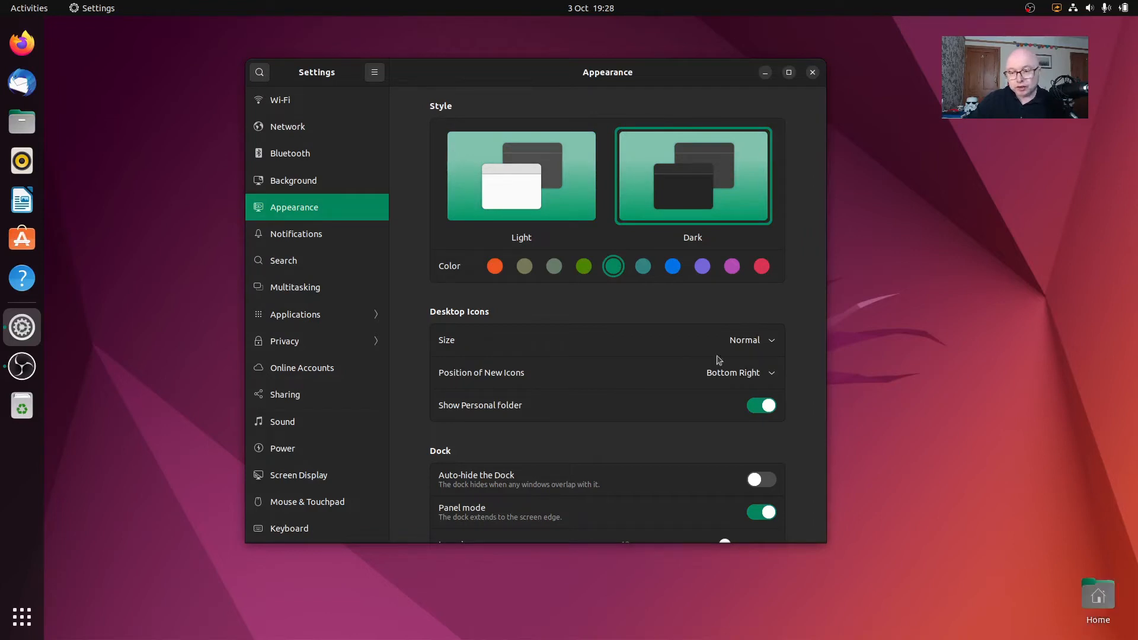
pyautogui.click(22, 122)
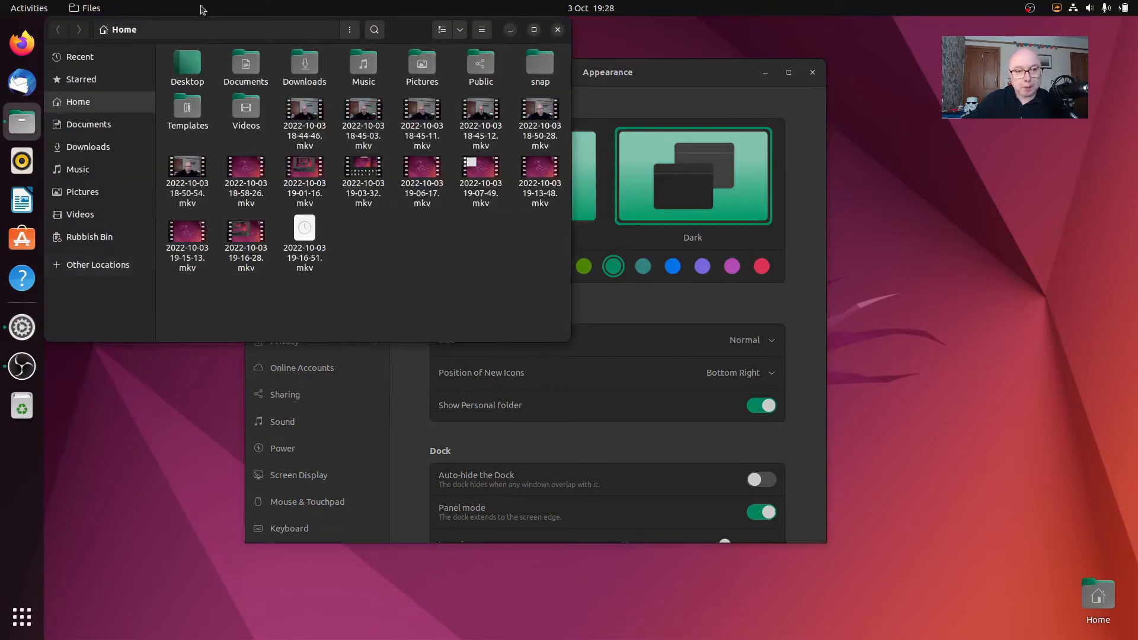
pyautogui.moveTo(406, 29); pyautogui.dragTo(882, 287)
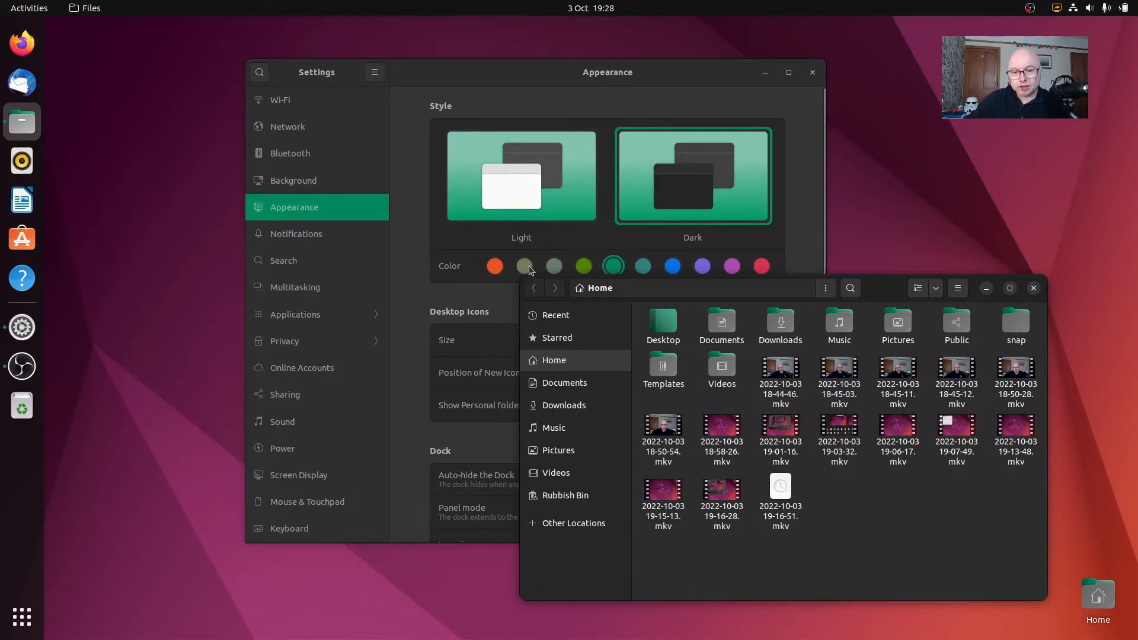
pyautogui.click(496, 268)
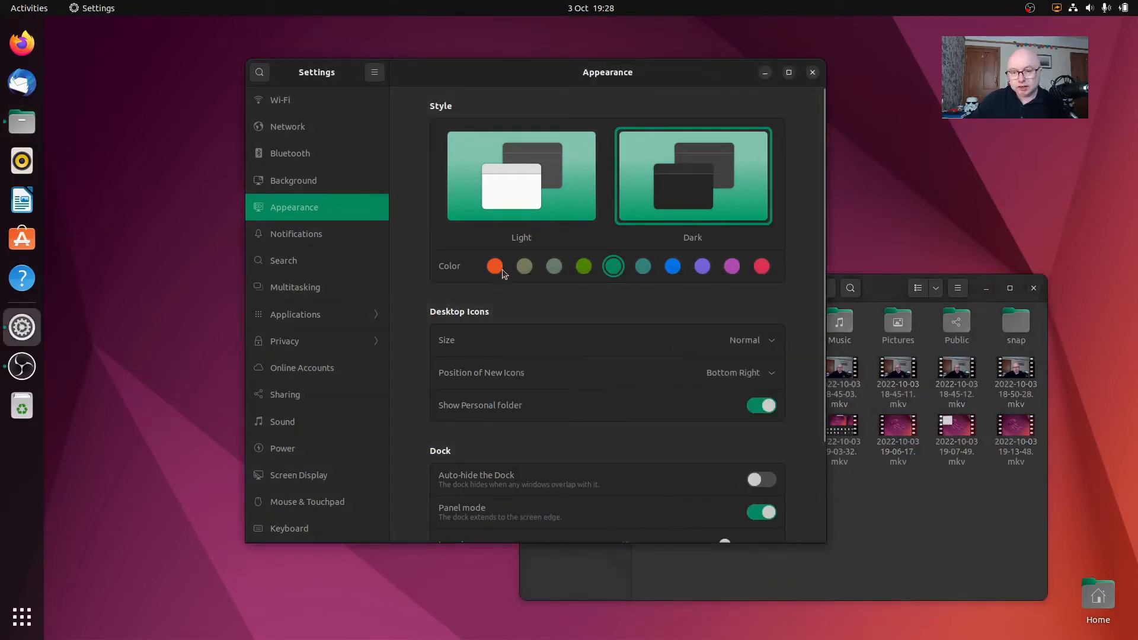
pyautogui.click(497, 268)
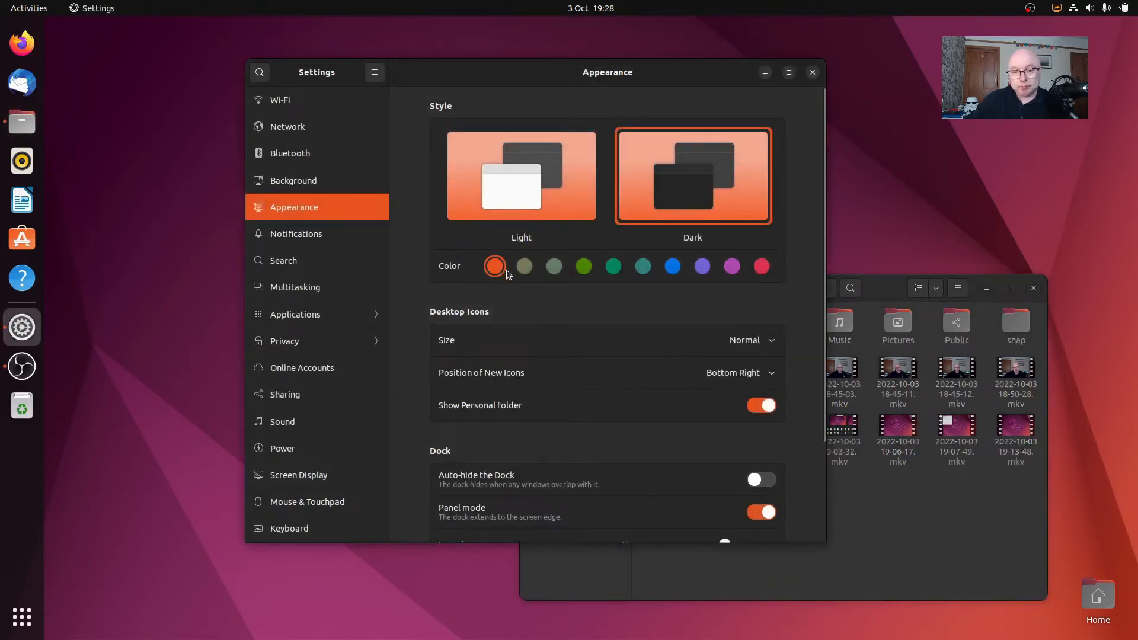
# Turn on auto-hide for the dock and move the Settings window around to test it.
pyautogui.moveTo(704, 72); pyautogui.dragTo(646, 42)
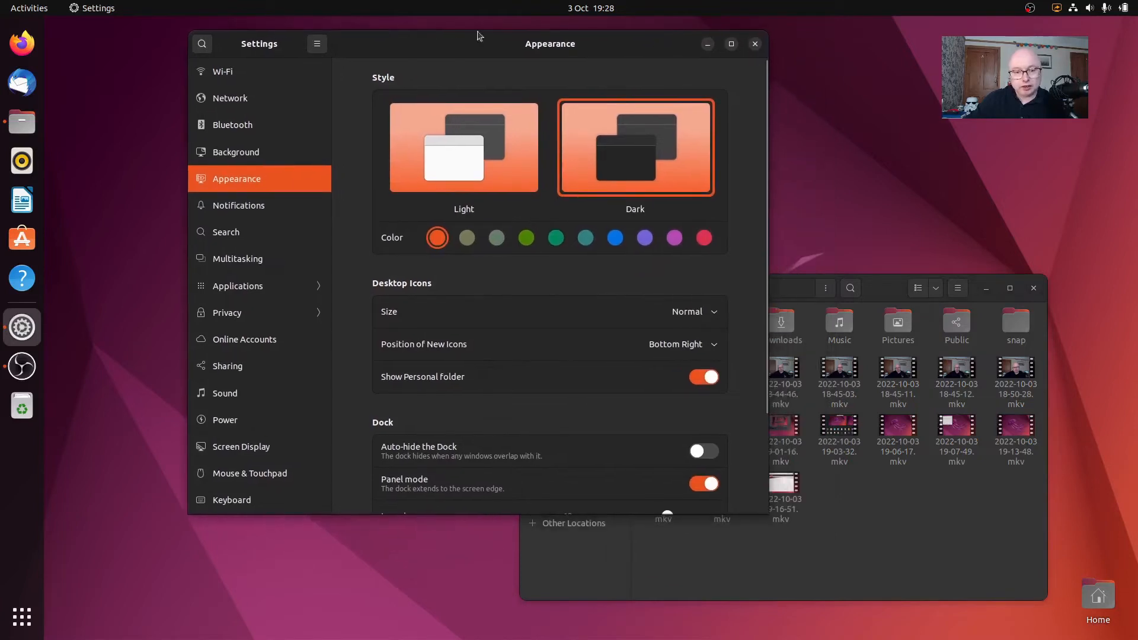
pyautogui.scroll(-3, 436, 408)
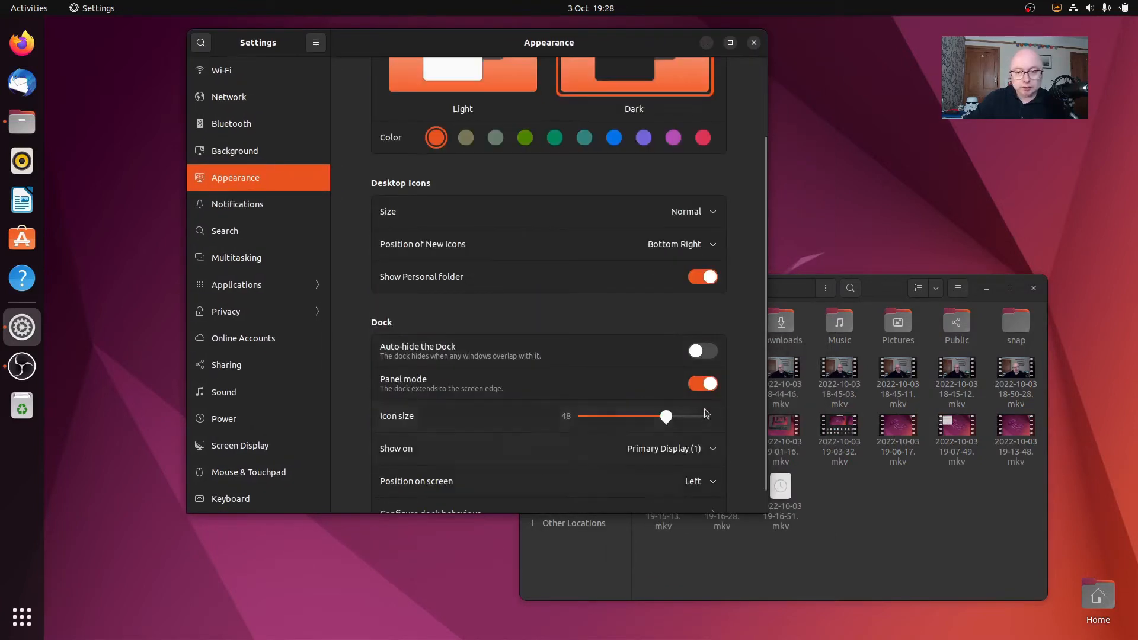
pyautogui.click(705, 351)
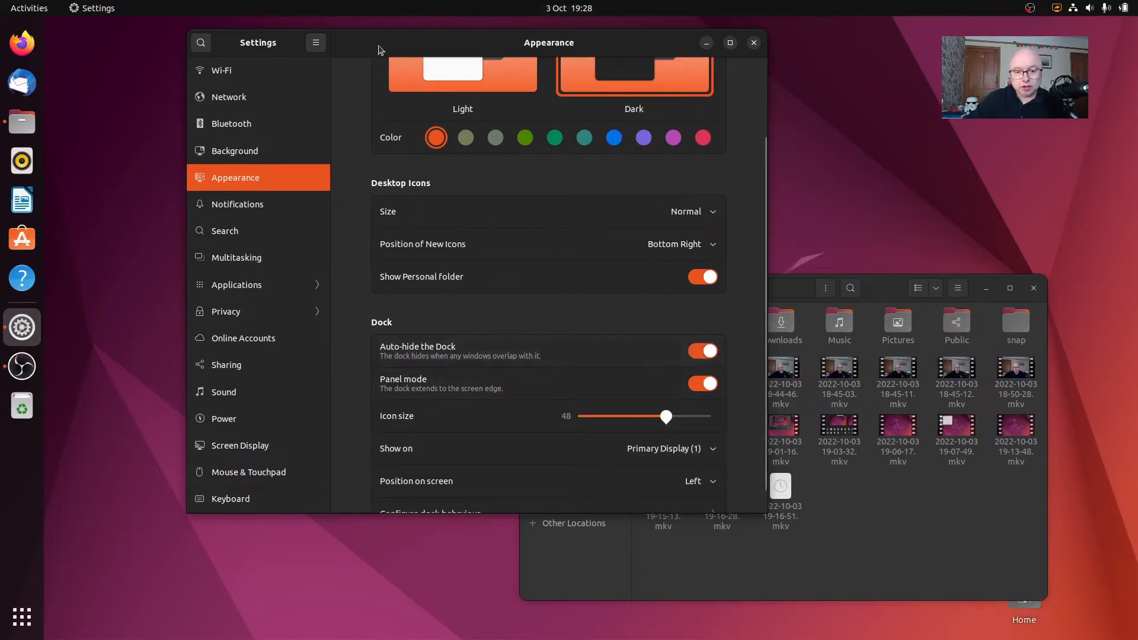
pyautogui.moveTo(490, 37); pyautogui.dragTo(566, 59)
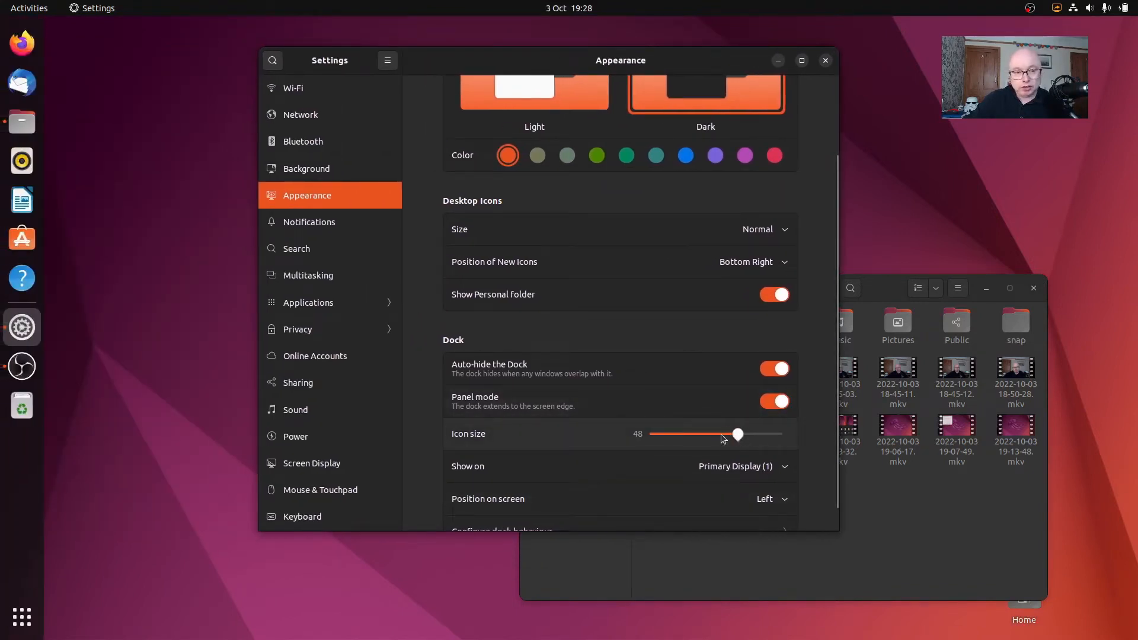
# Set the dock icon size to 40 and view the dock behaviour options without changing them.
pyautogui.moveTo(736, 436)
pyautogui.mouseDown()
pyautogui.moveTo(668, 436)
pyautogui.moveTo(718, 434)
pyautogui.mouseUp()
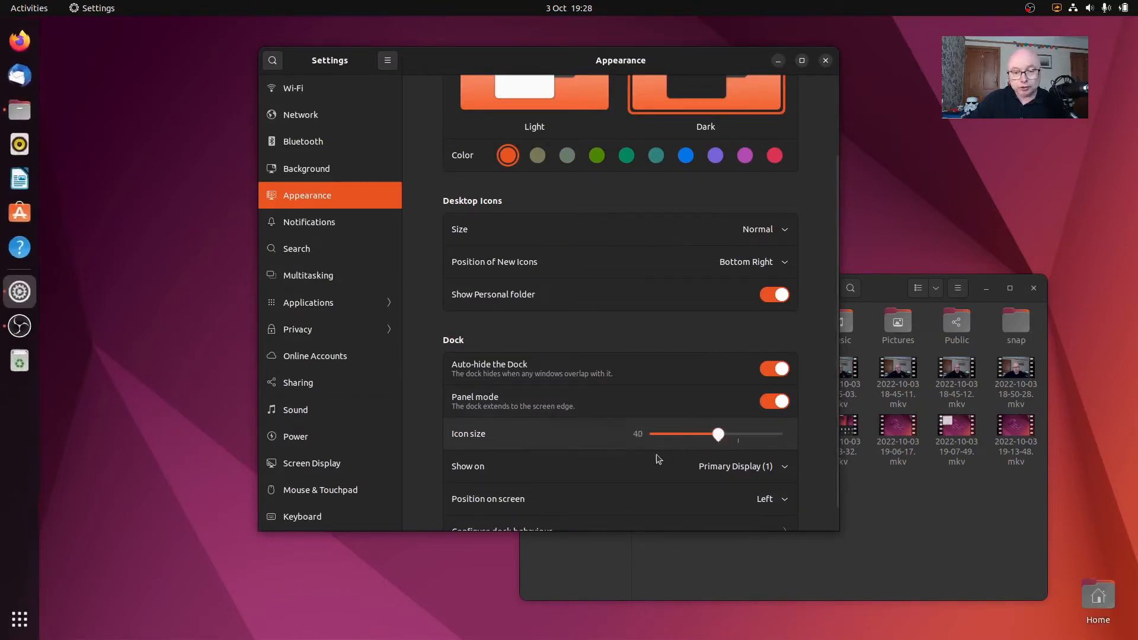
pyautogui.scroll(-1, 679, 488)
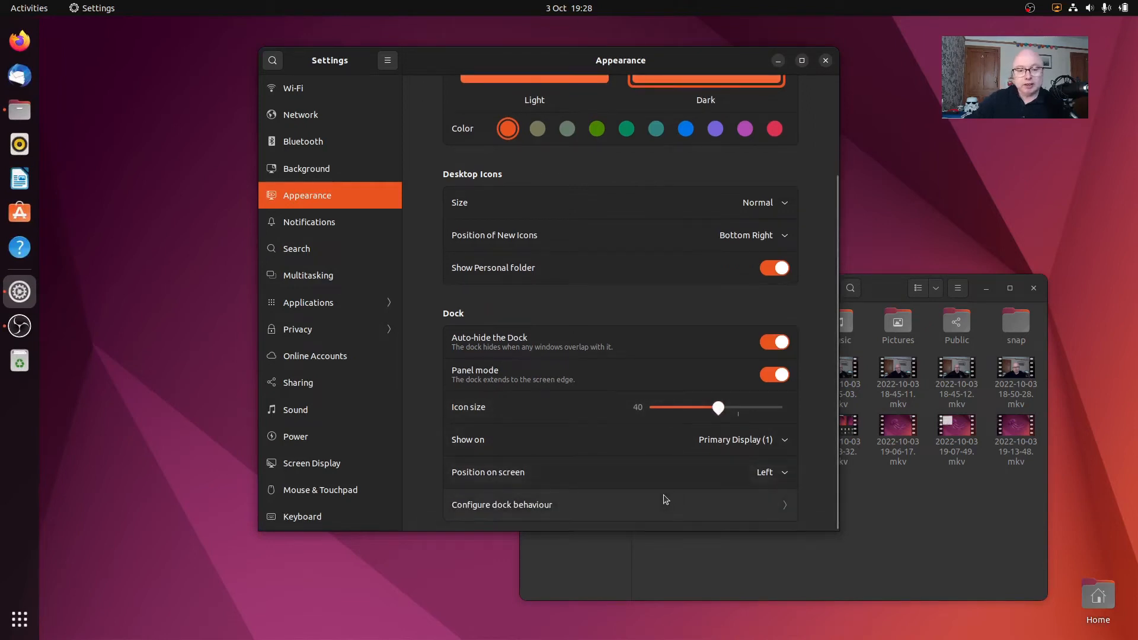
pyautogui.click(665, 499)
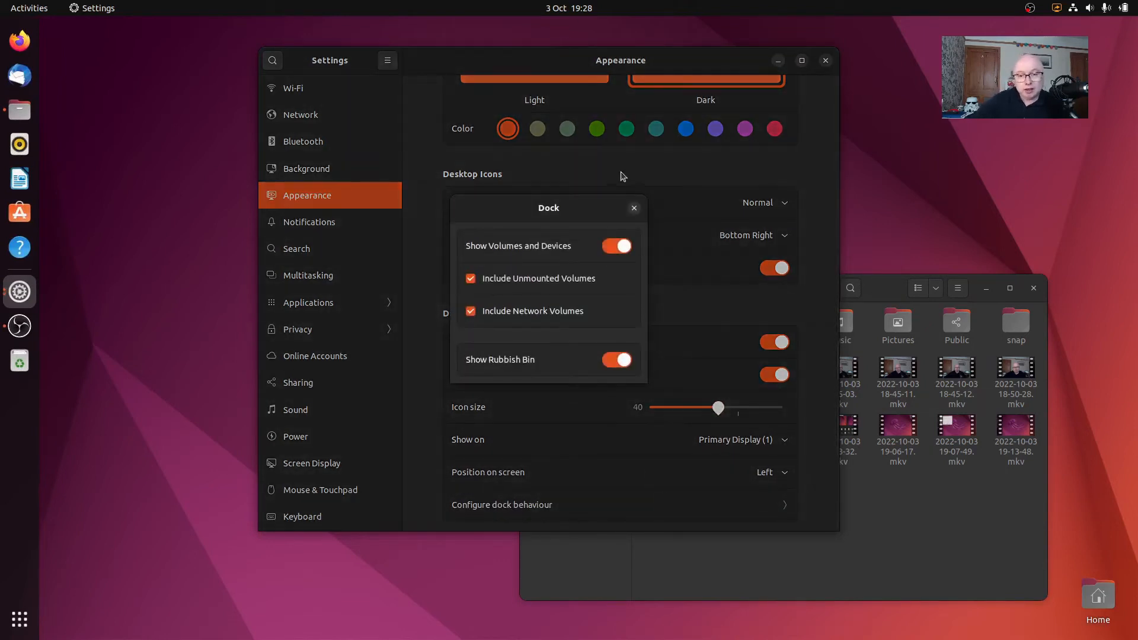
pyautogui.click(634, 208)
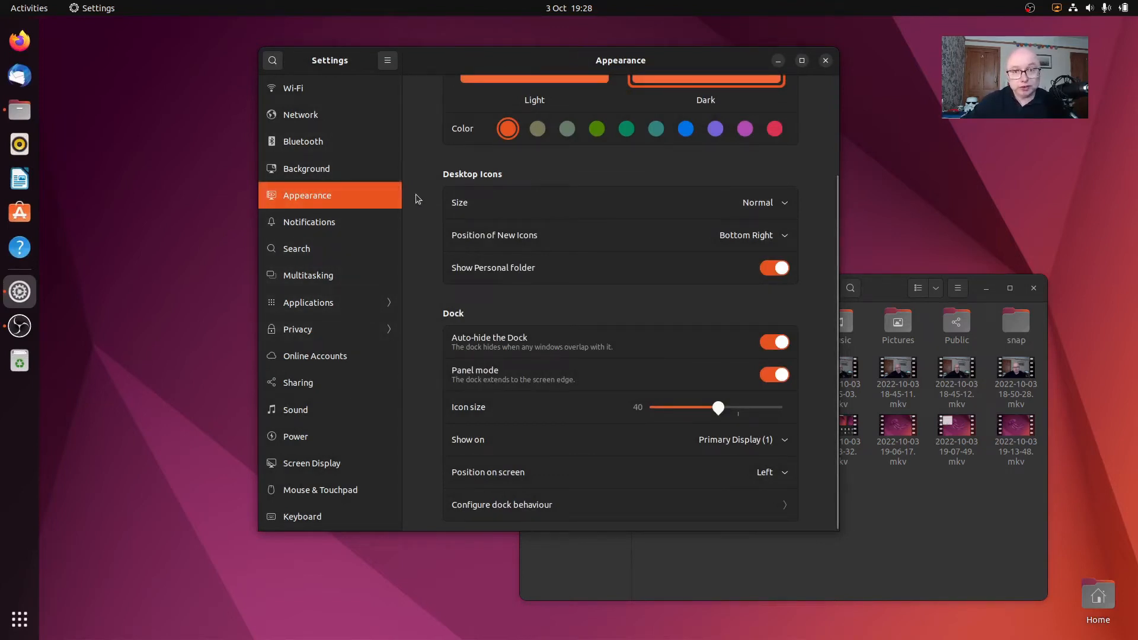
# View the Notifications settings and the per-application settings list, and return to the main Settings list.
pyautogui.click(350, 228)
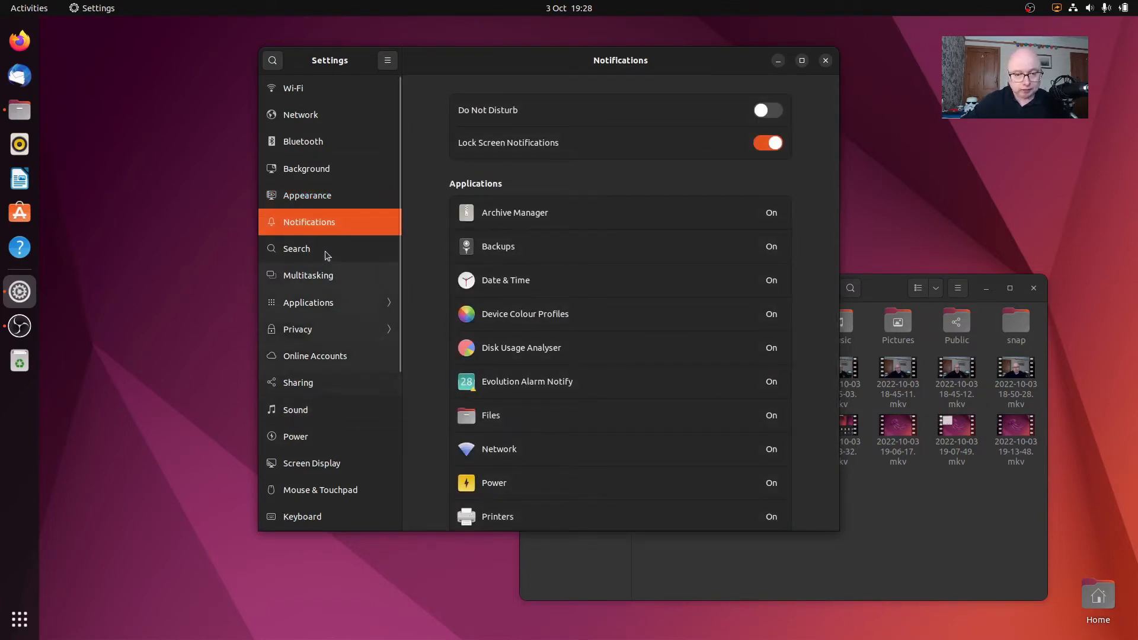
pyautogui.click(314, 312)
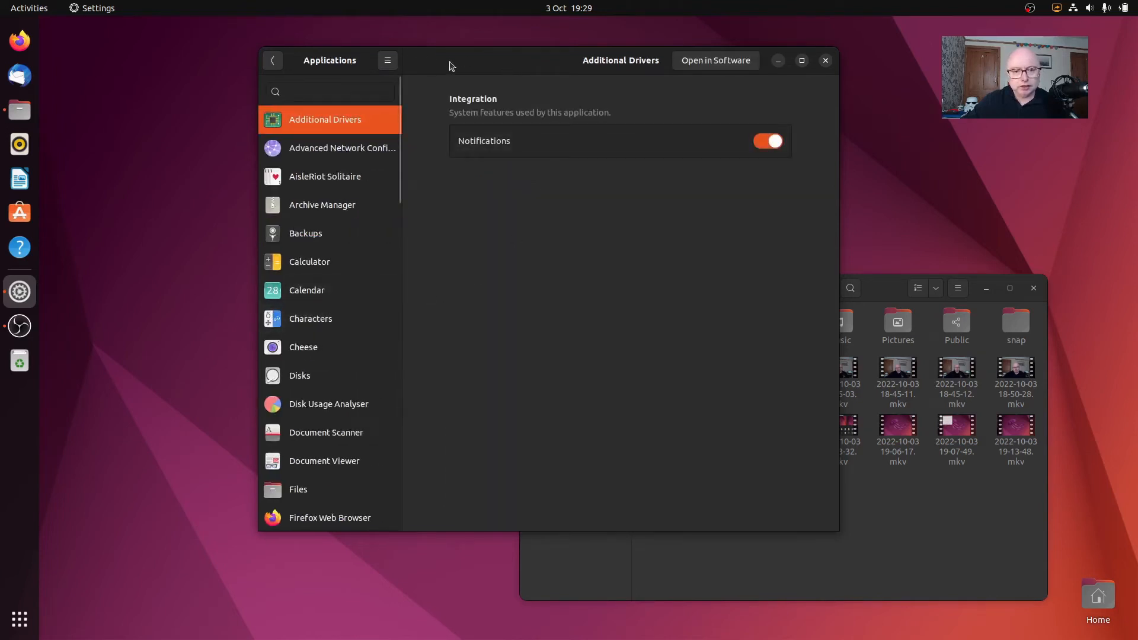
pyautogui.click(270, 61)
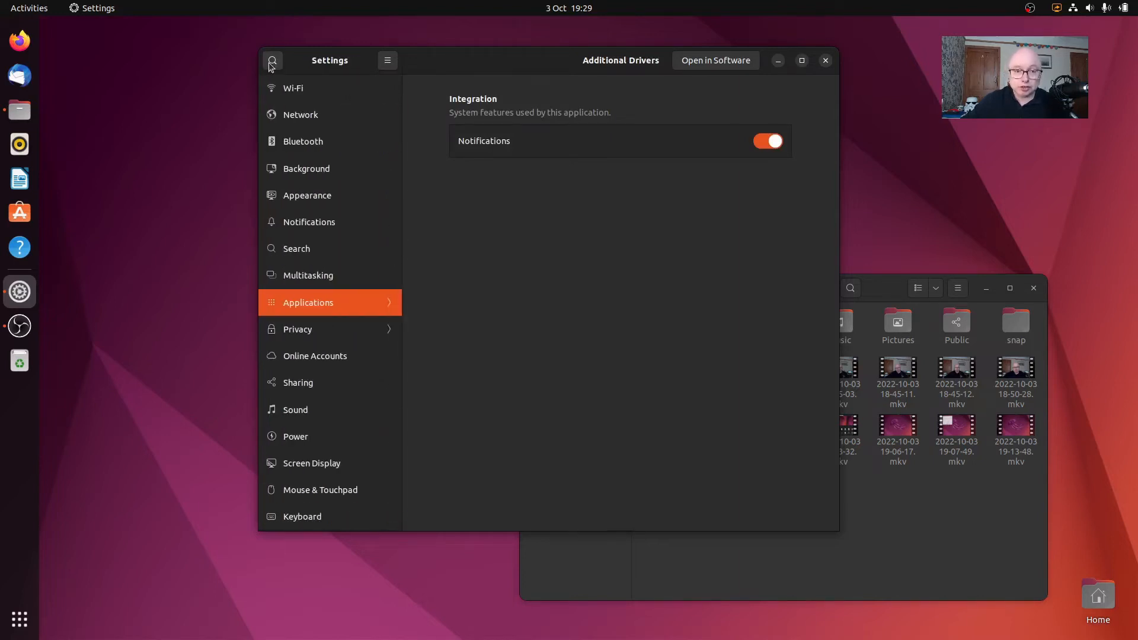
# Turn fractional scaling on in the Screen Display settings, and turn it back off, applying the change.
pyautogui.scroll(-5, 363, 430)
pyautogui.scroll(-2, 364, 439)
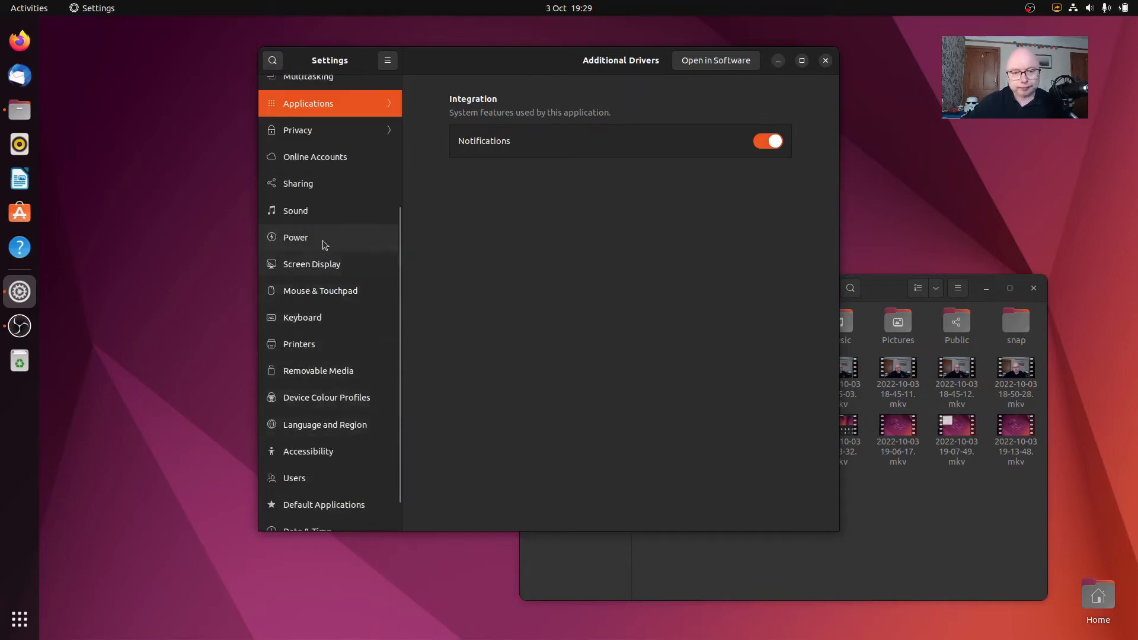
pyautogui.click(321, 266)
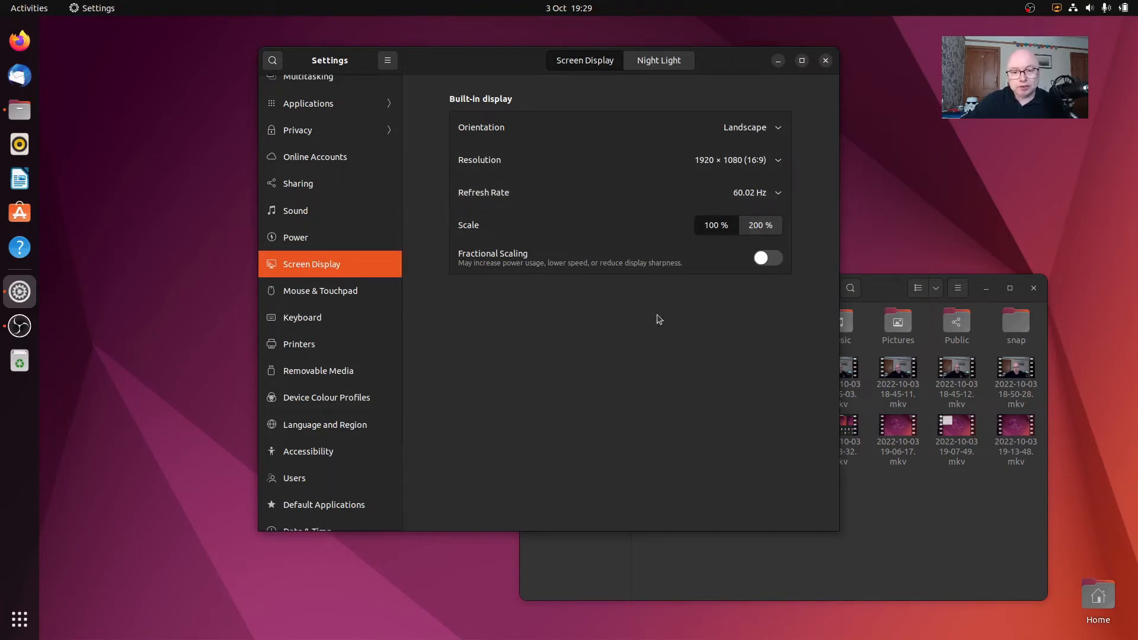
pyautogui.click(775, 259)
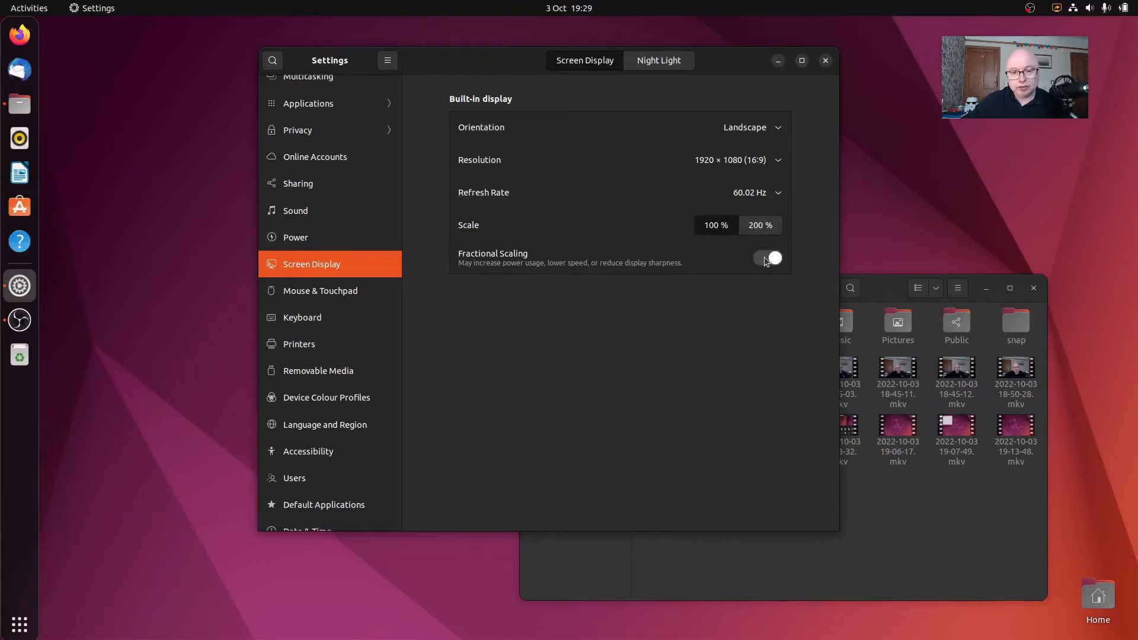
pyautogui.click(766, 259)
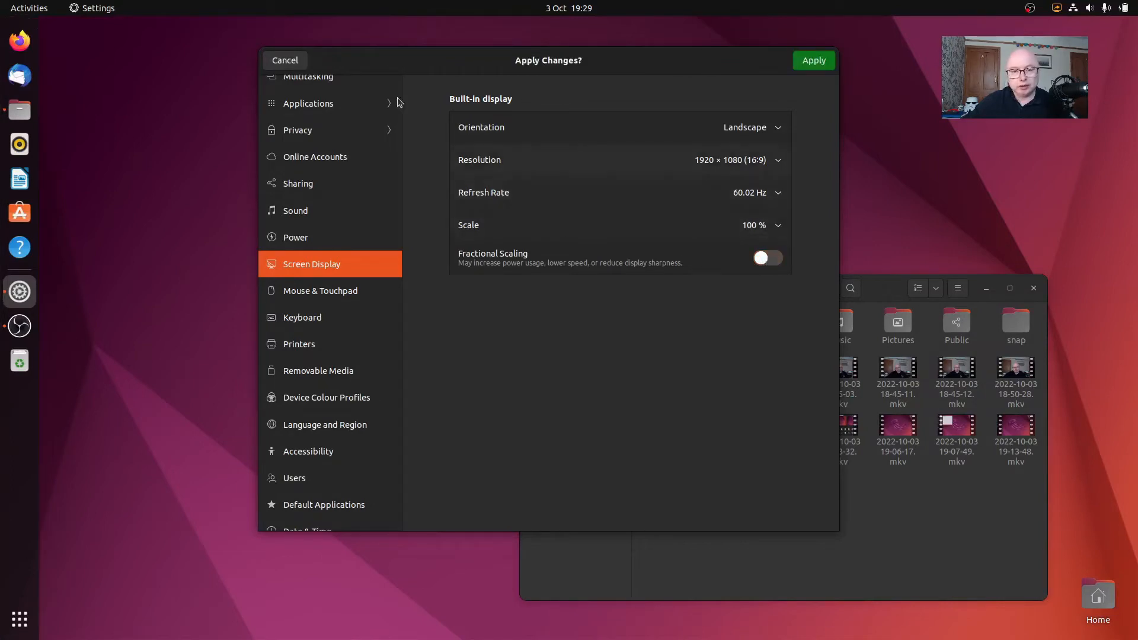
pyautogui.click(813, 61)
pyautogui.click(600, 358)
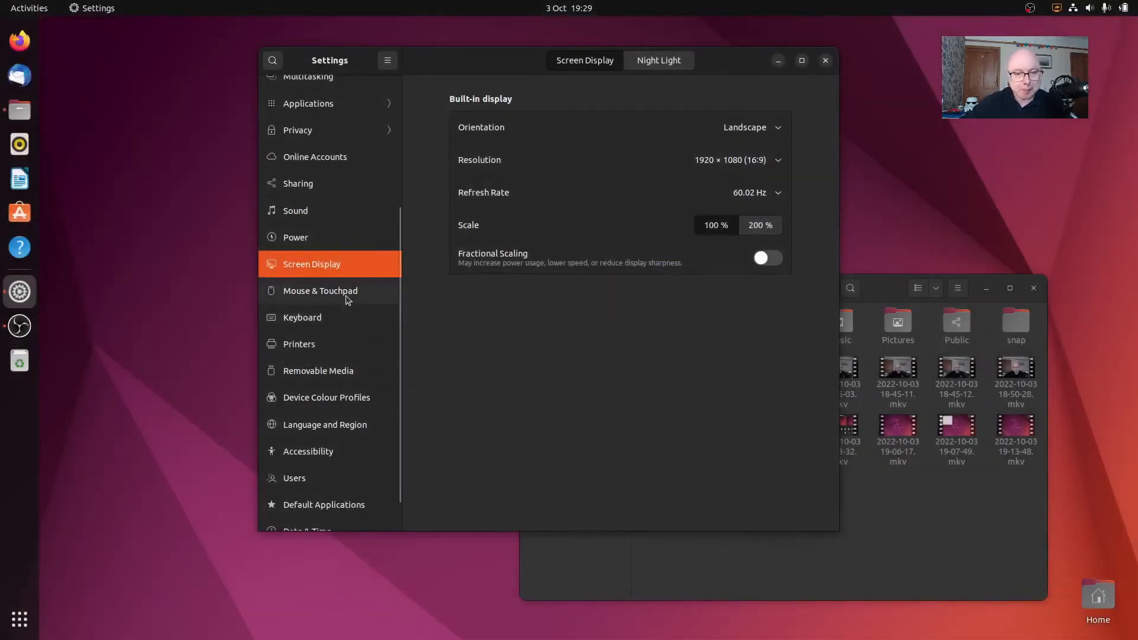
# View the Mouse & Touchpad settings and test scrolling up and down through the settings list.
pyautogui.click(348, 300)
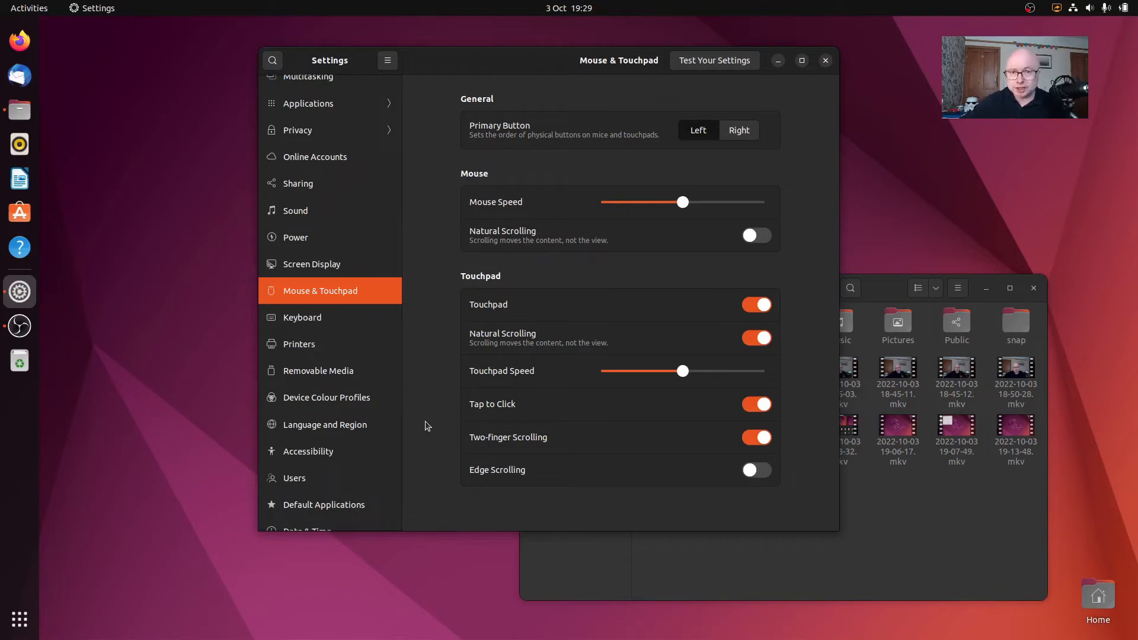
pyautogui.scroll(-1, 398, 334)
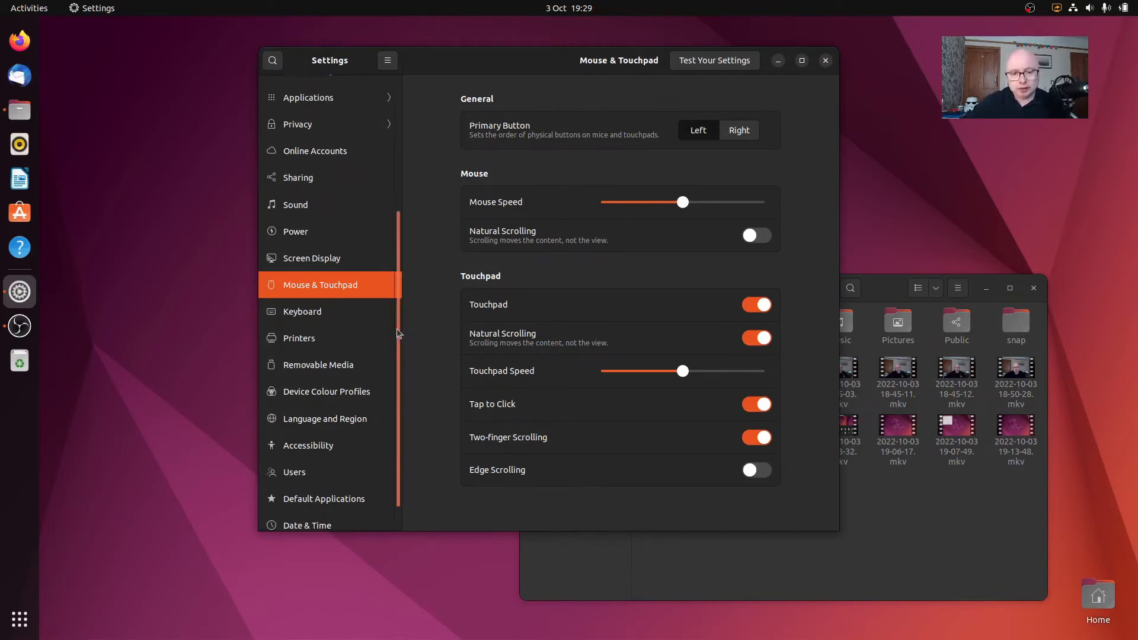
pyautogui.scroll(-3, 398, 333)
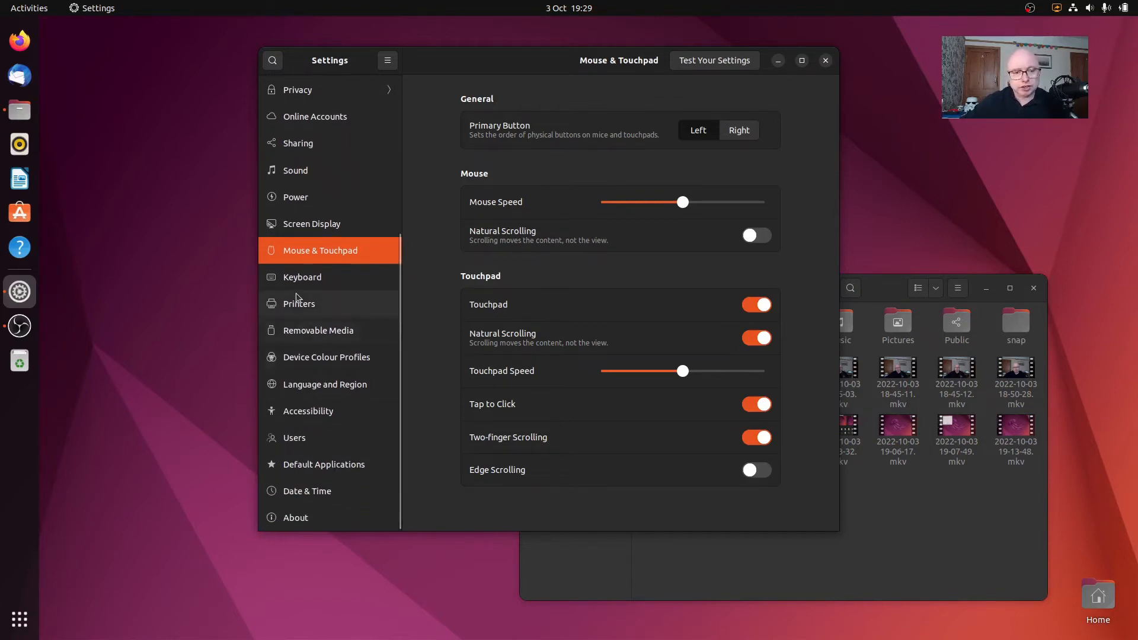
pyautogui.scroll(4, 301, 298)
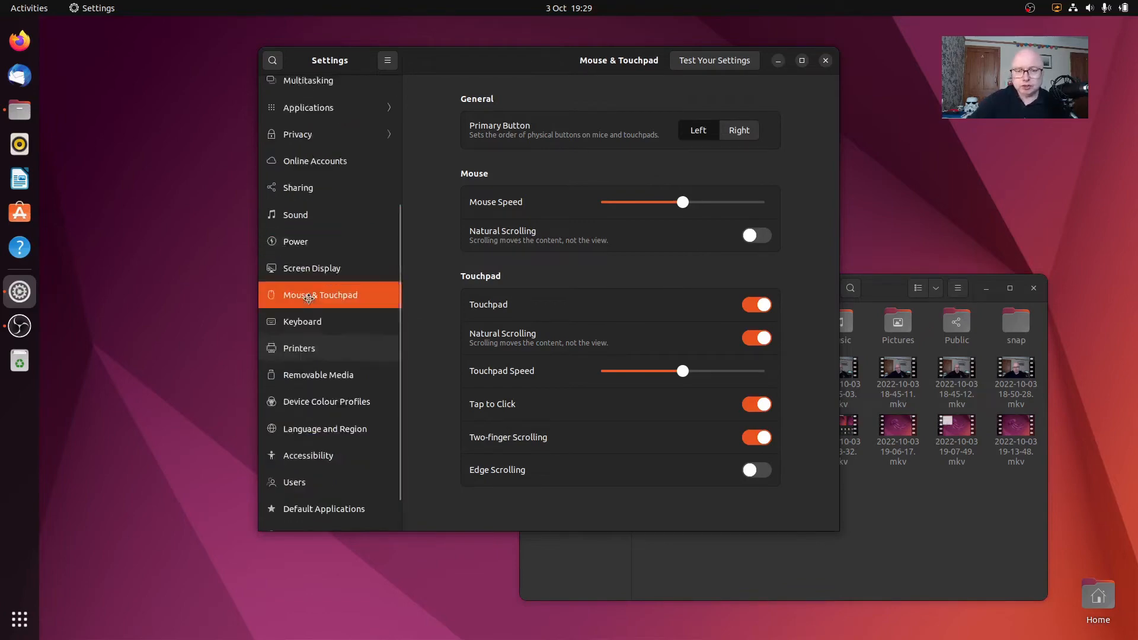
pyautogui.scroll(-4, 307, 298)
pyautogui.scroll(10, 308, 298)
pyautogui.scroll(-10, 308, 299)
pyautogui.scroll(10, 309, 301)
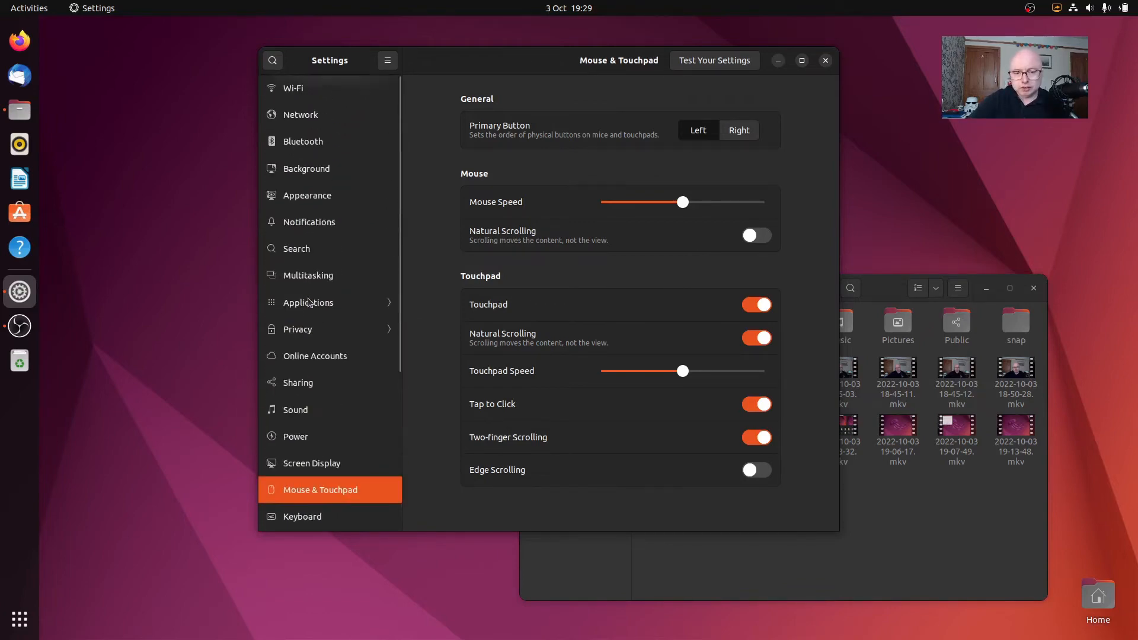
pyautogui.scroll(-10, 309, 302)
pyautogui.scroll(10, 309, 302)
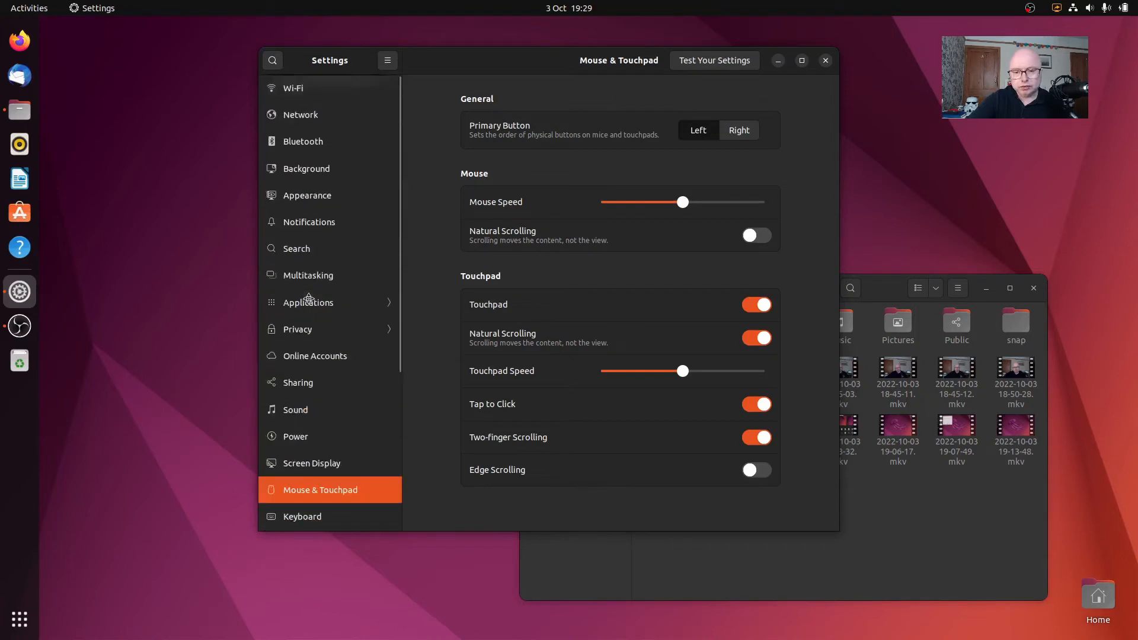
# View the Keyboard settings and the Device Colour Profiles settings.
pyautogui.scroll(-10, 308, 303)
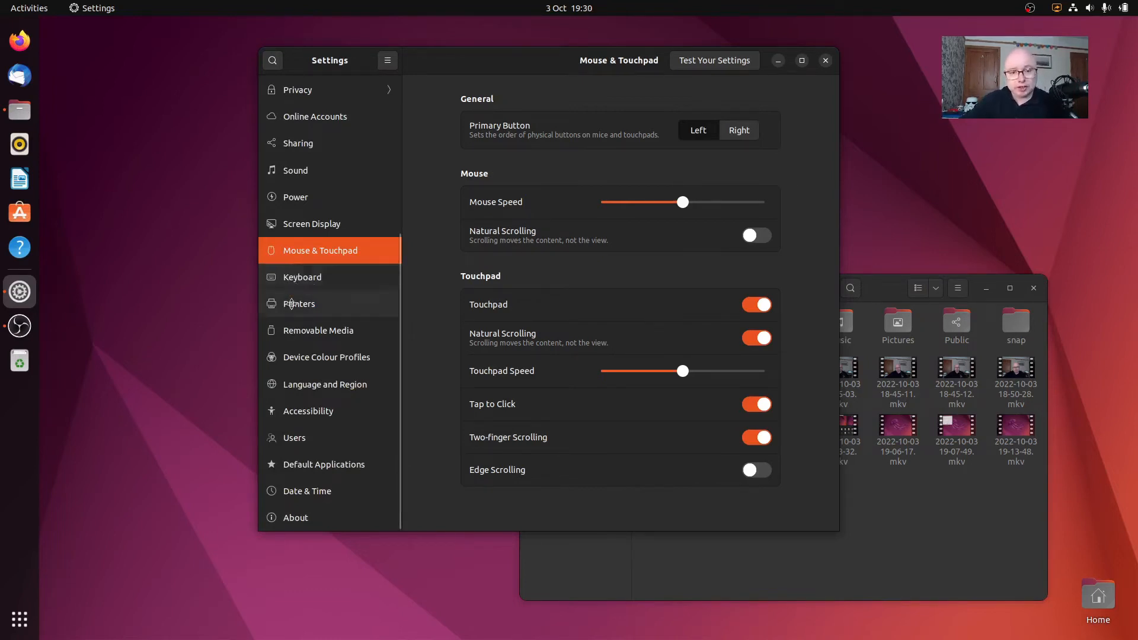
pyautogui.click(299, 289)
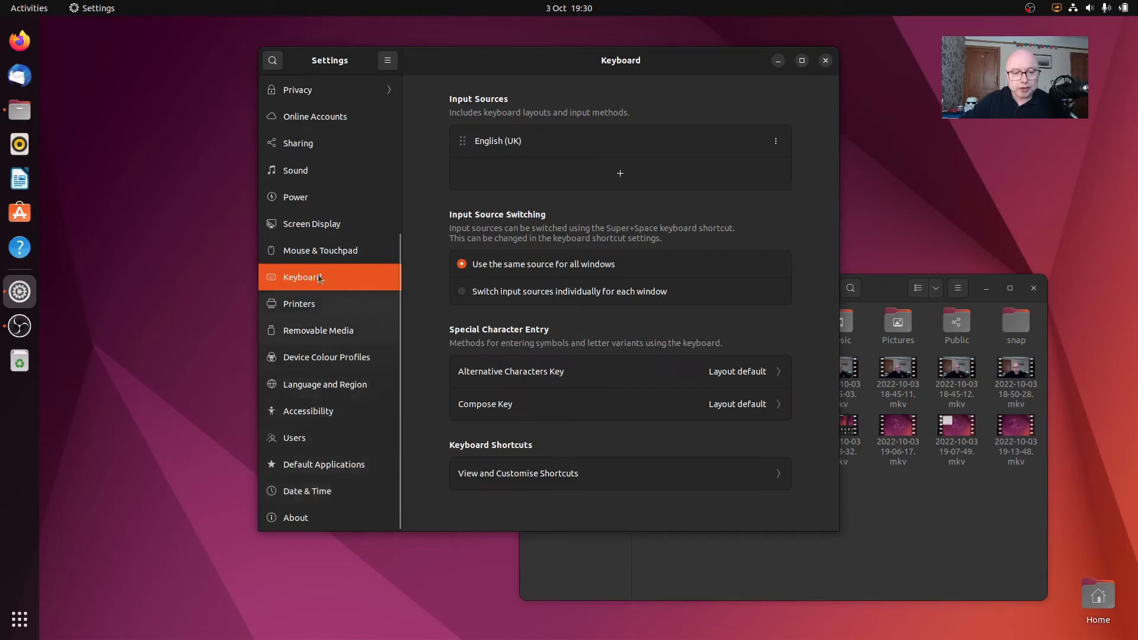
pyautogui.click(326, 357)
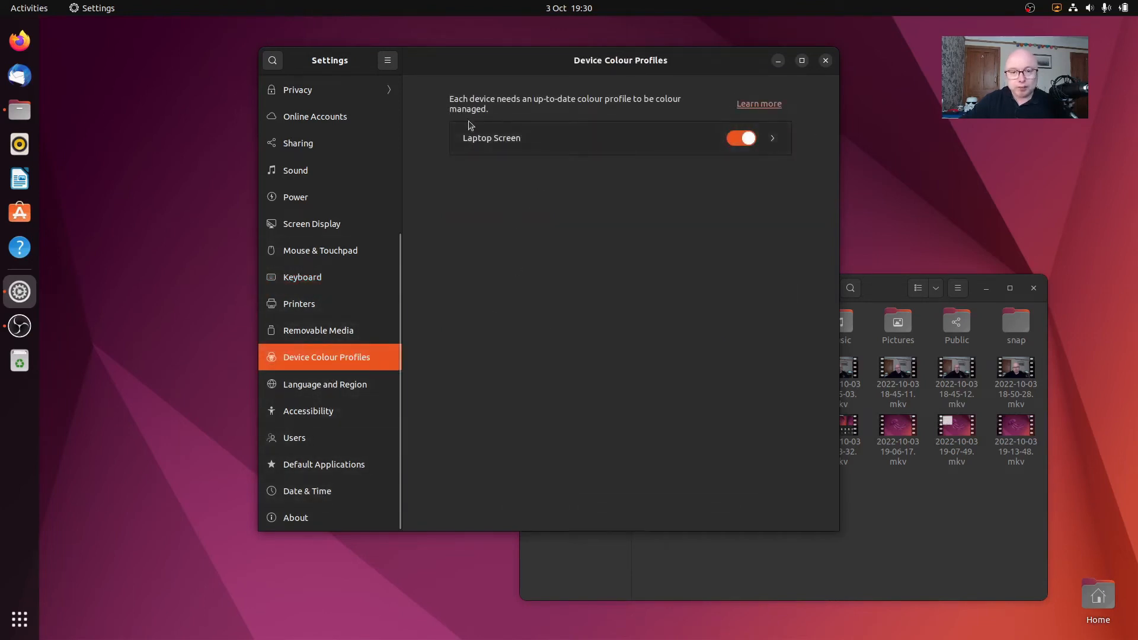
# Close the Settings and Files windows to return to the empty desktop.
pyautogui.click(826, 61)
pyautogui.moveTo(898, 286); pyautogui.dragTo(797, 145)
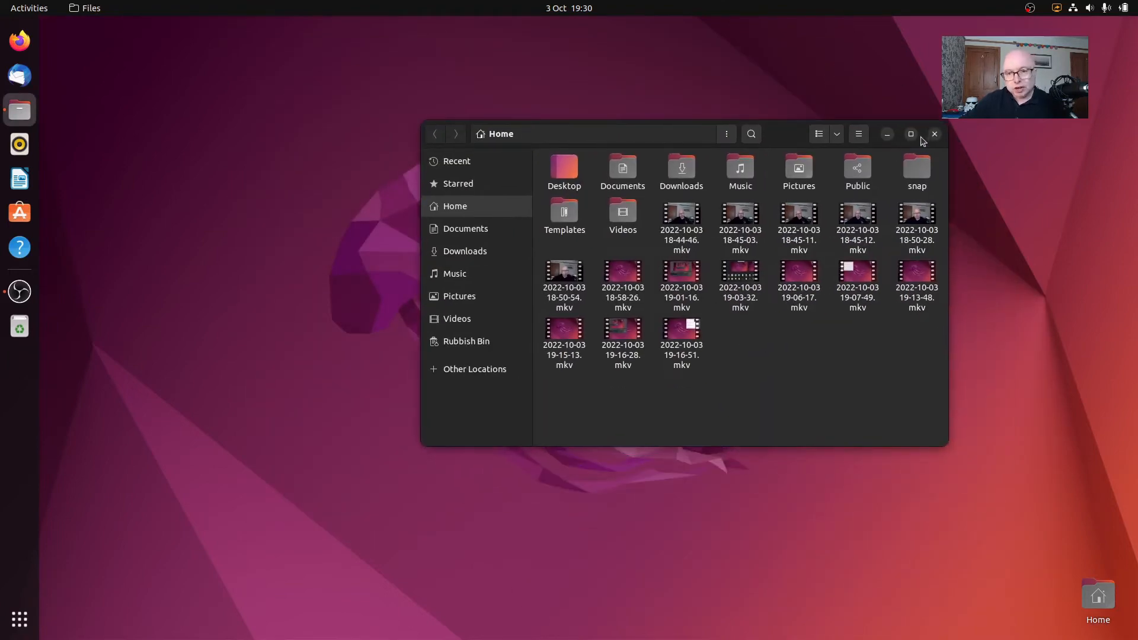
pyautogui.click(936, 135)
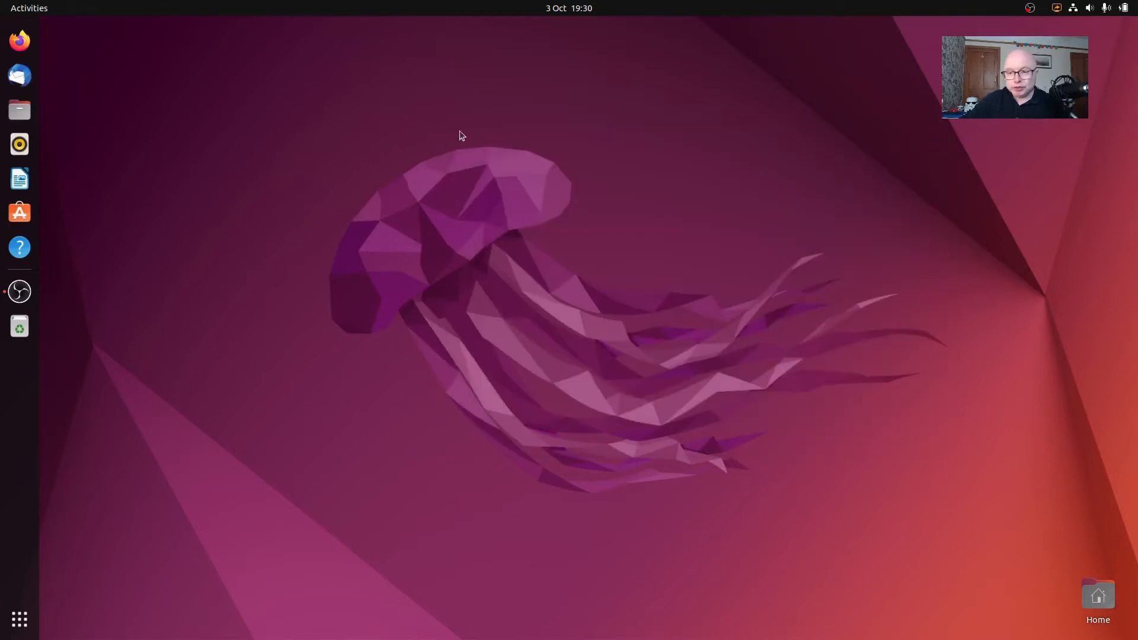
# Open Ubuntu Software, move its window towards the middle of the desktop, and browse the featured applications forwards and backwards.
pyautogui.click(31, 219)
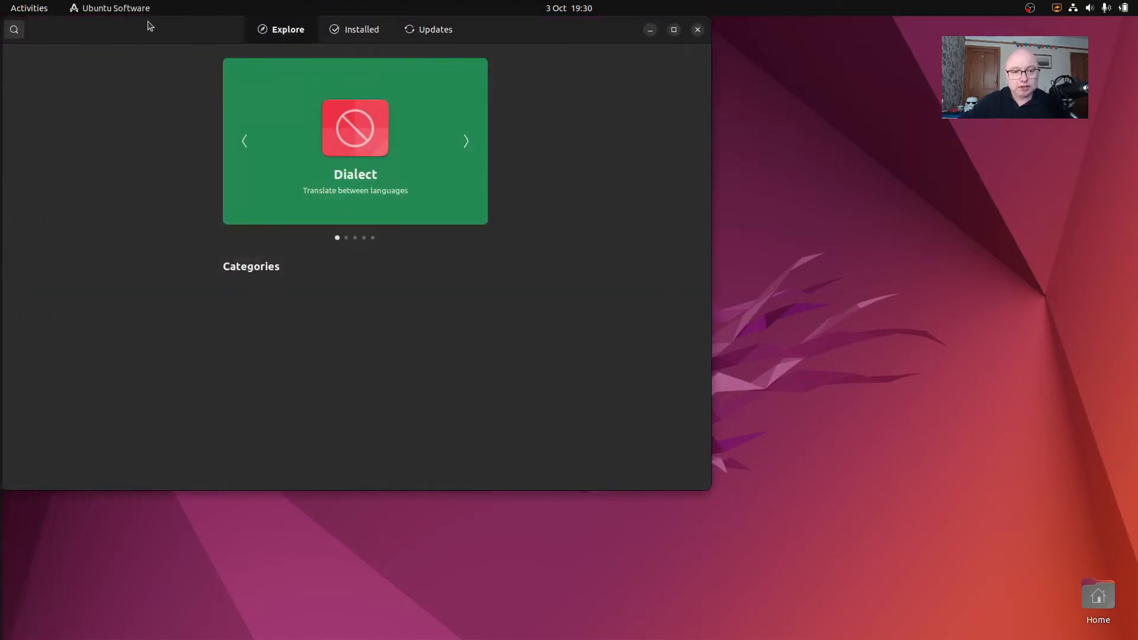
pyautogui.moveTo(147, 25); pyautogui.dragTo(193, 104)
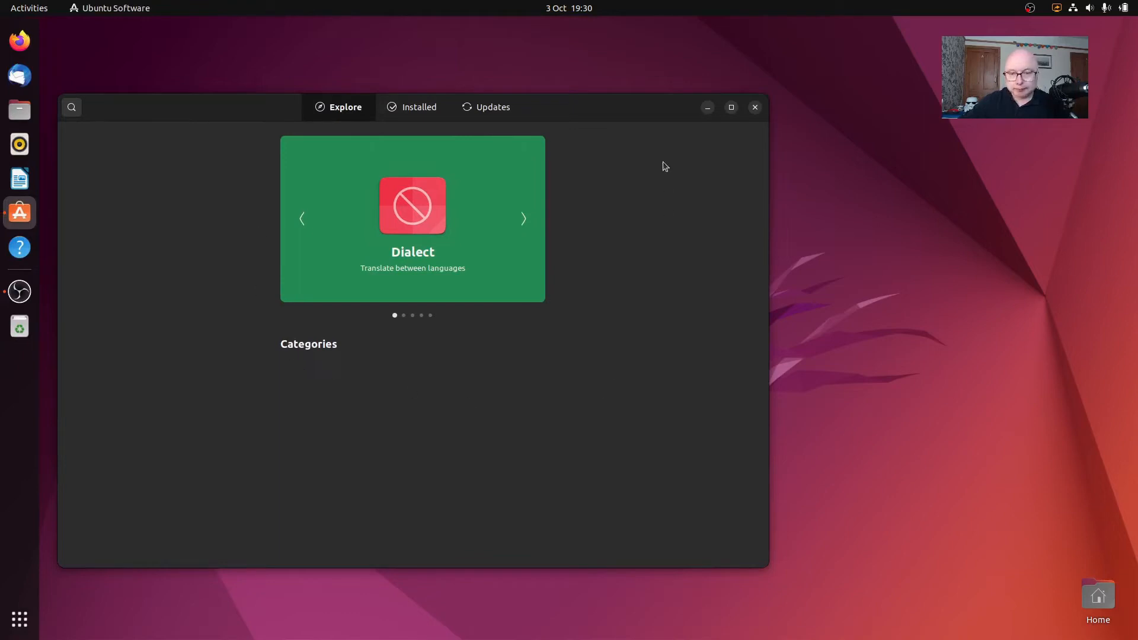
pyautogui.moveTo(616, 111); pyautogui.dragTo(674, 110)
pyautogui.click(586, 217)
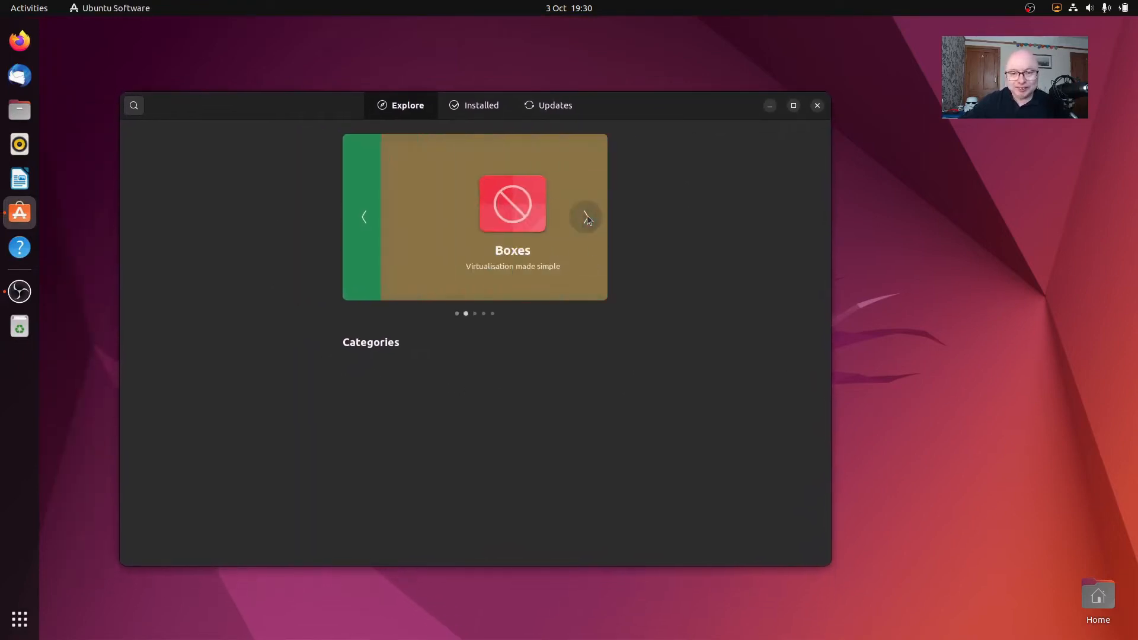
pyautogui.click(586, 216)
pyautogui.click(366, 219)
pyautogui.click(366, 219)
pyautogui.click(366, 219)
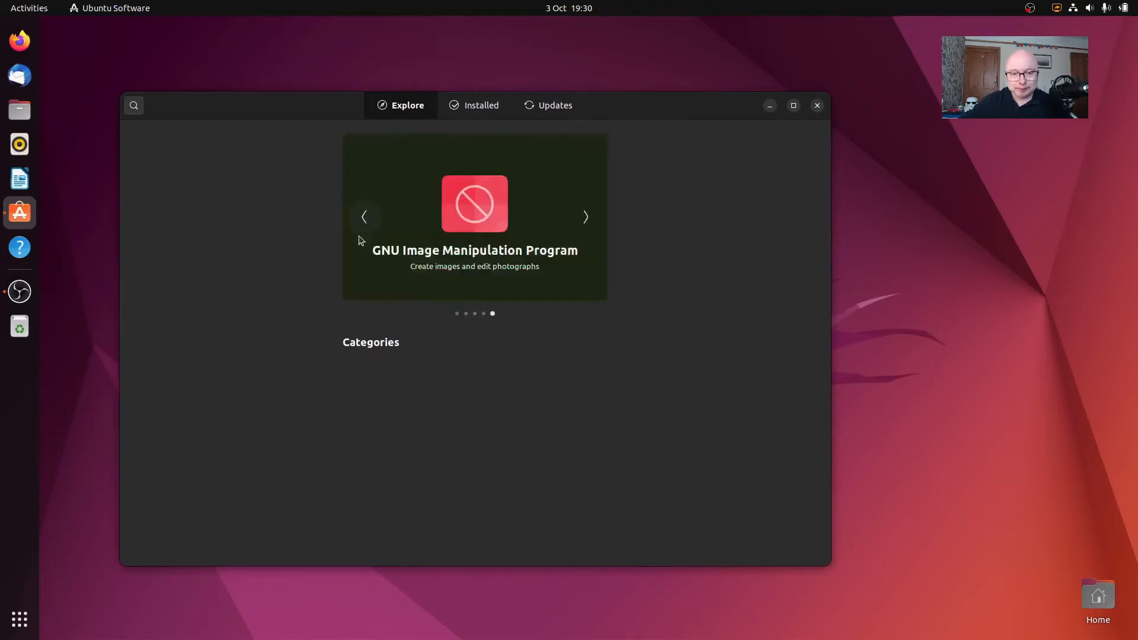
pyautogui.click(364, 222)
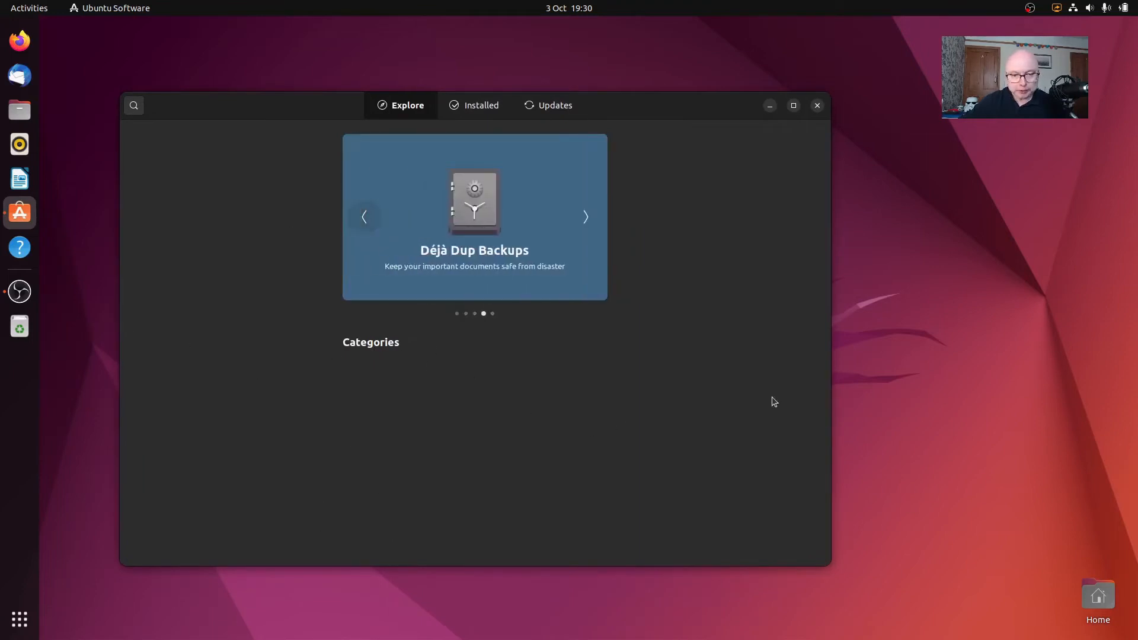
# View the installed applications and the available updates, return to the Explore page, and close Ubuntu Software.
pyautogui.click(485, 106)
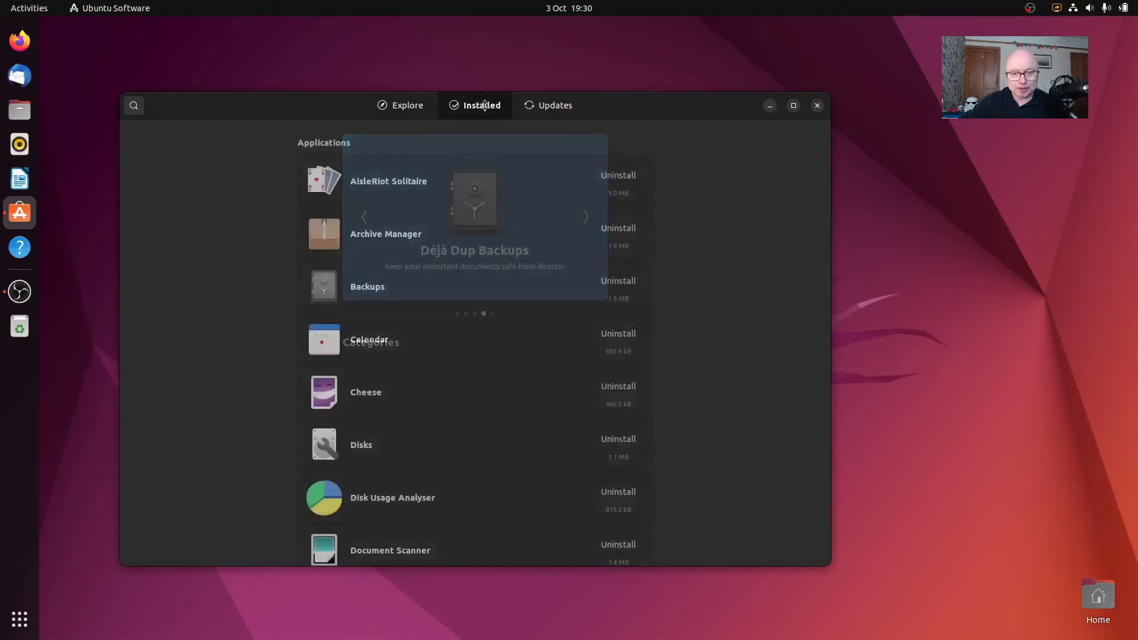
pyautogui.click(408, 105)
pyautogui.click(471, 106)
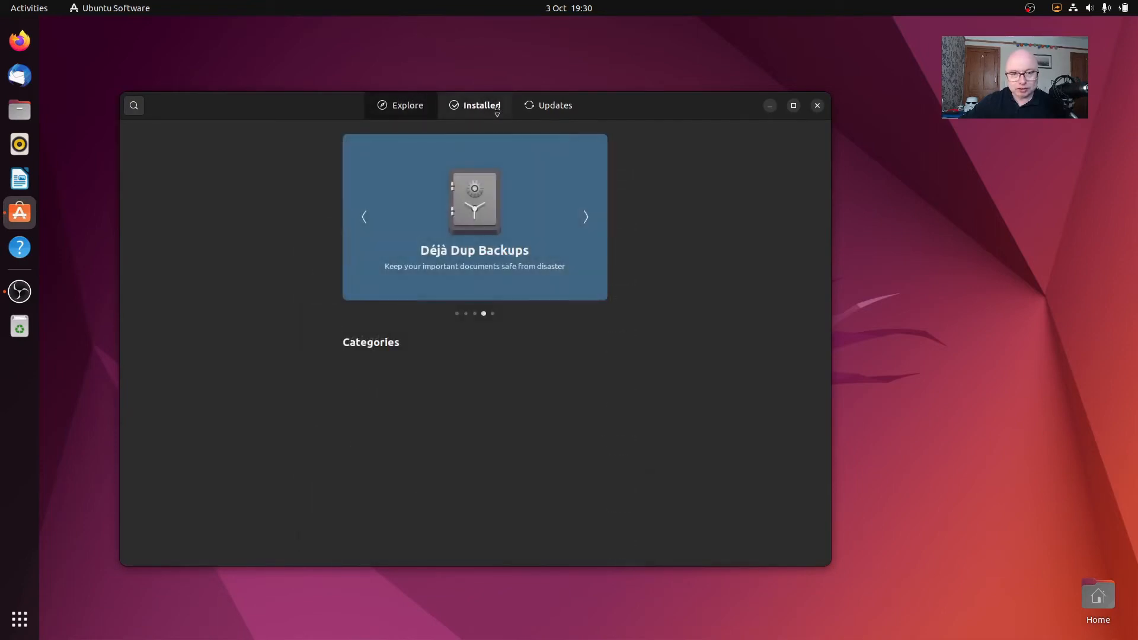
pyautogui.click(548, 106)
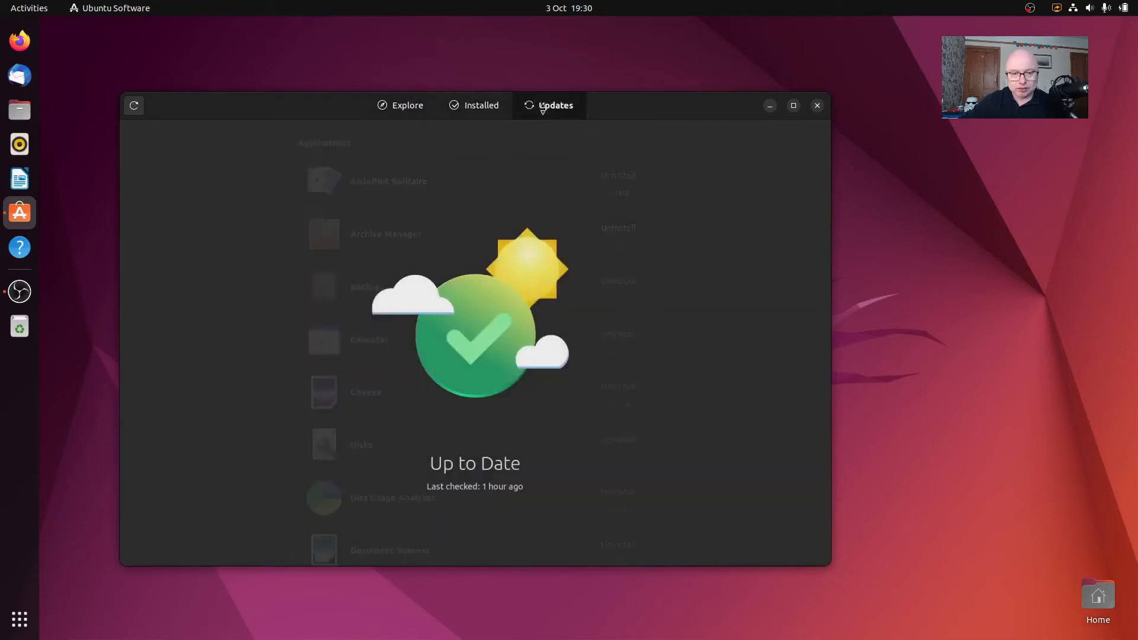
pyautogui.click(403, 107)
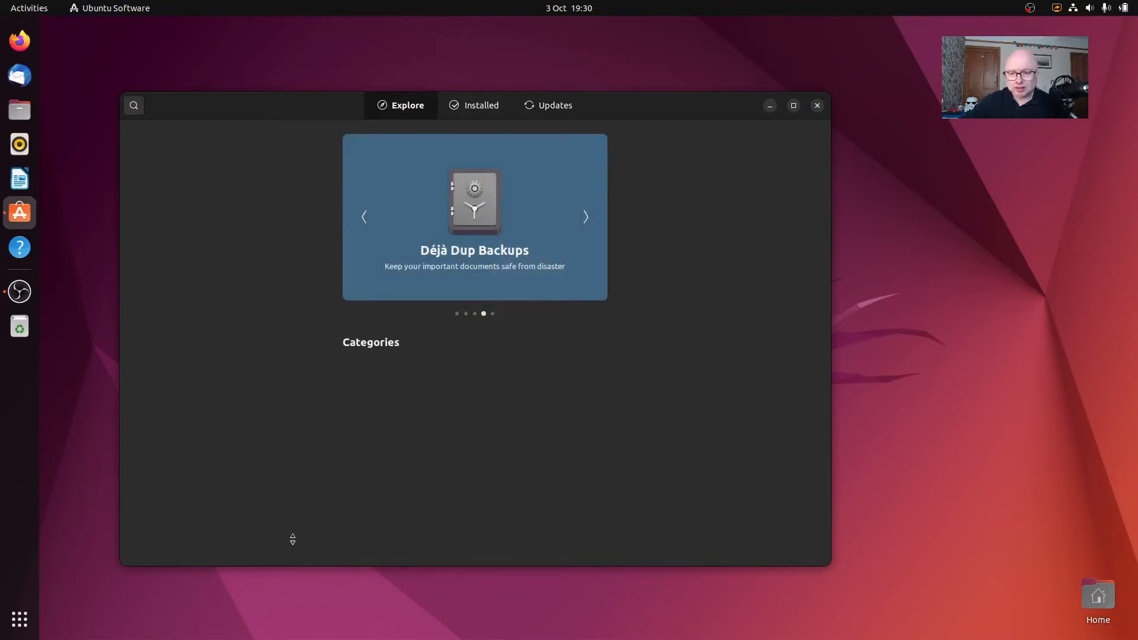
pyautogui.click(817, 106)
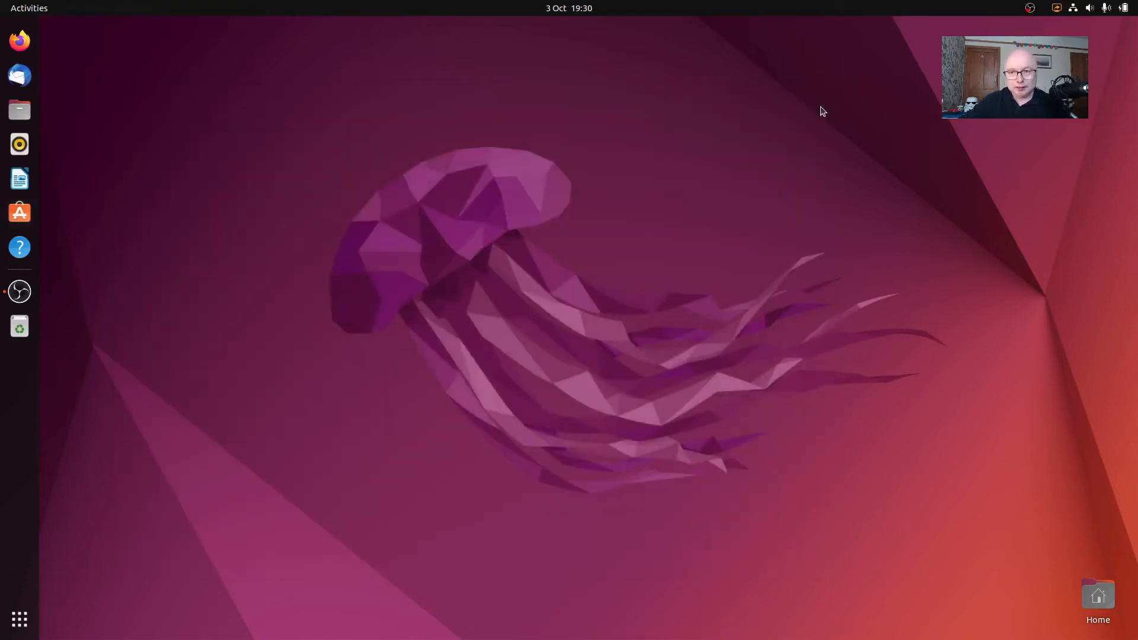
pyautogui.click(1031, 8)
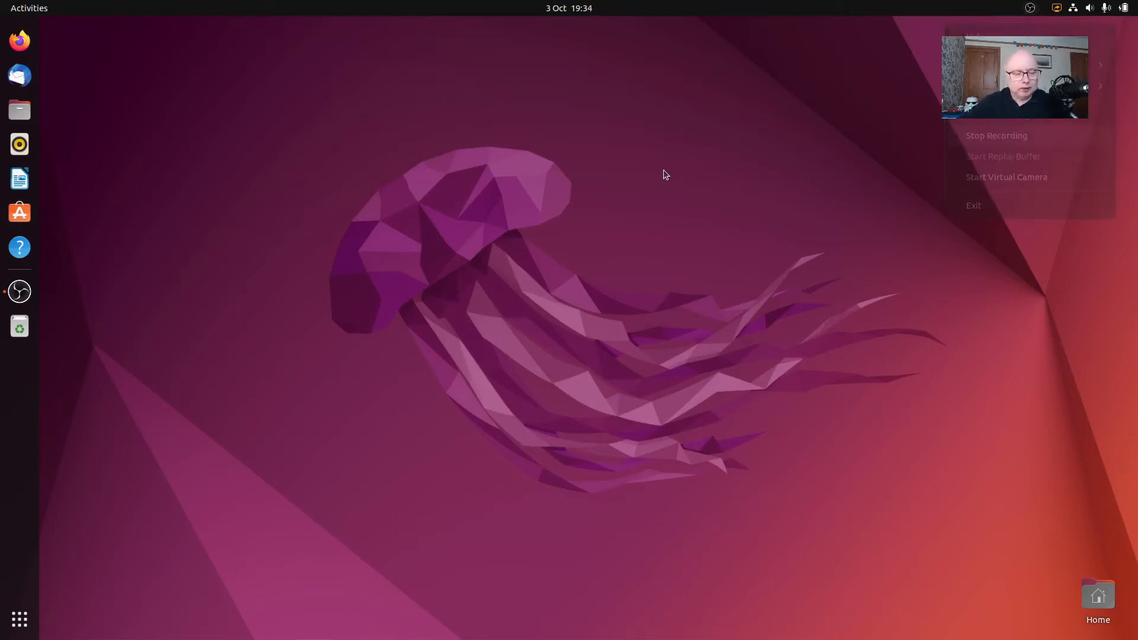
# Reopen Ubuntu Software, move its window clear of the dock, and look over the Editor's Choice applications.
pyautogui.click(22, 214)
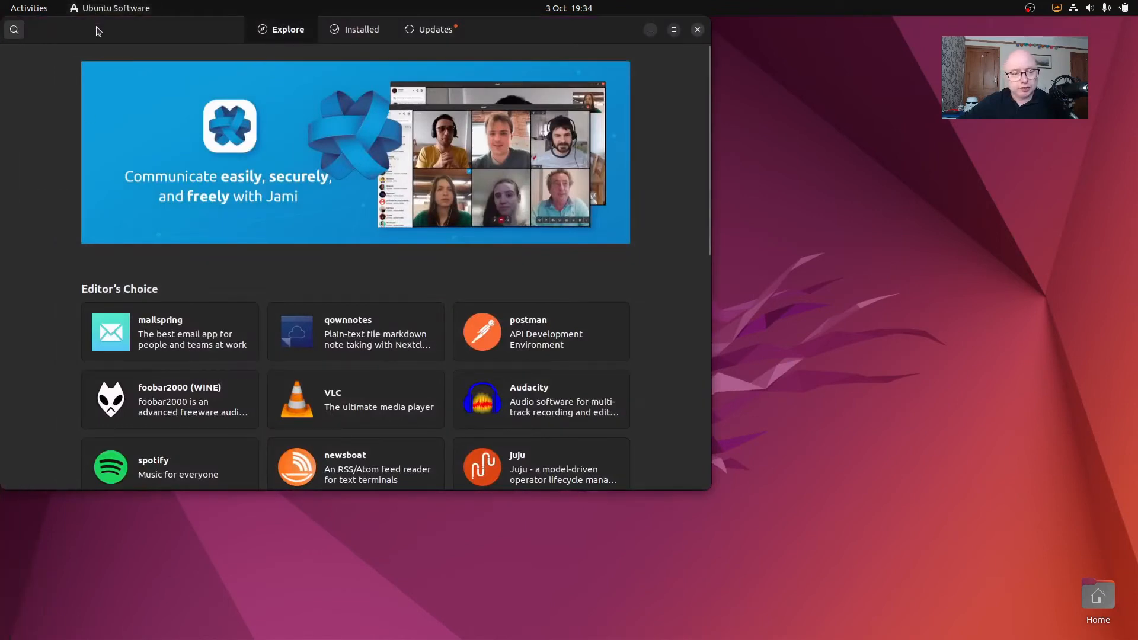
pyautogui.moveTo(78, 39); pyautogui.dragTo(237, 38)
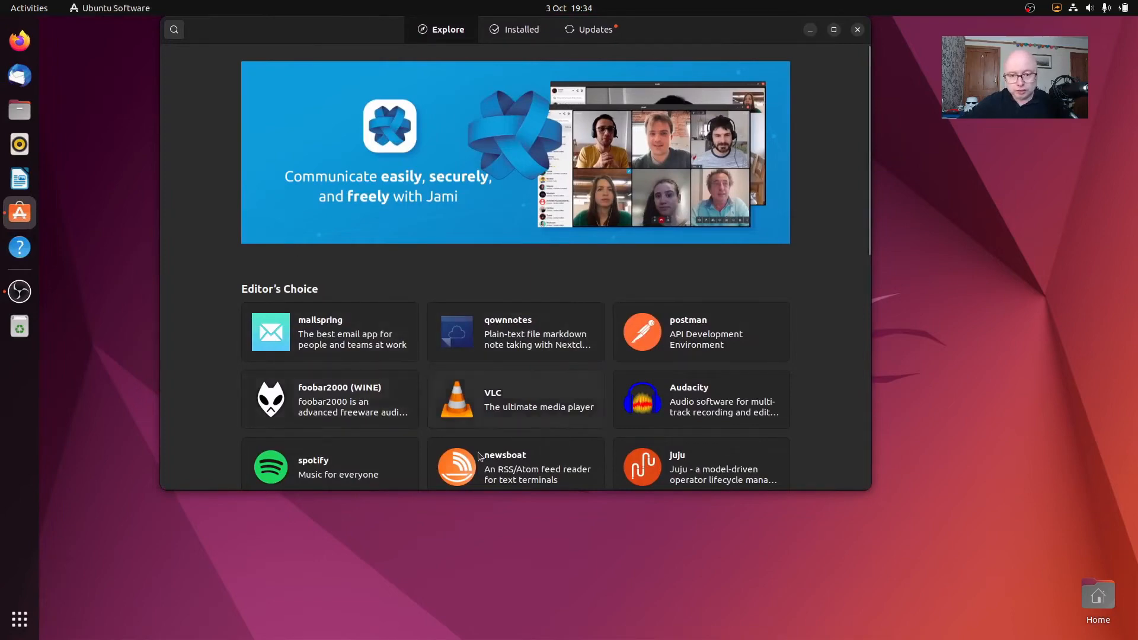
pyautogui.scroll(-1, 795, 435)
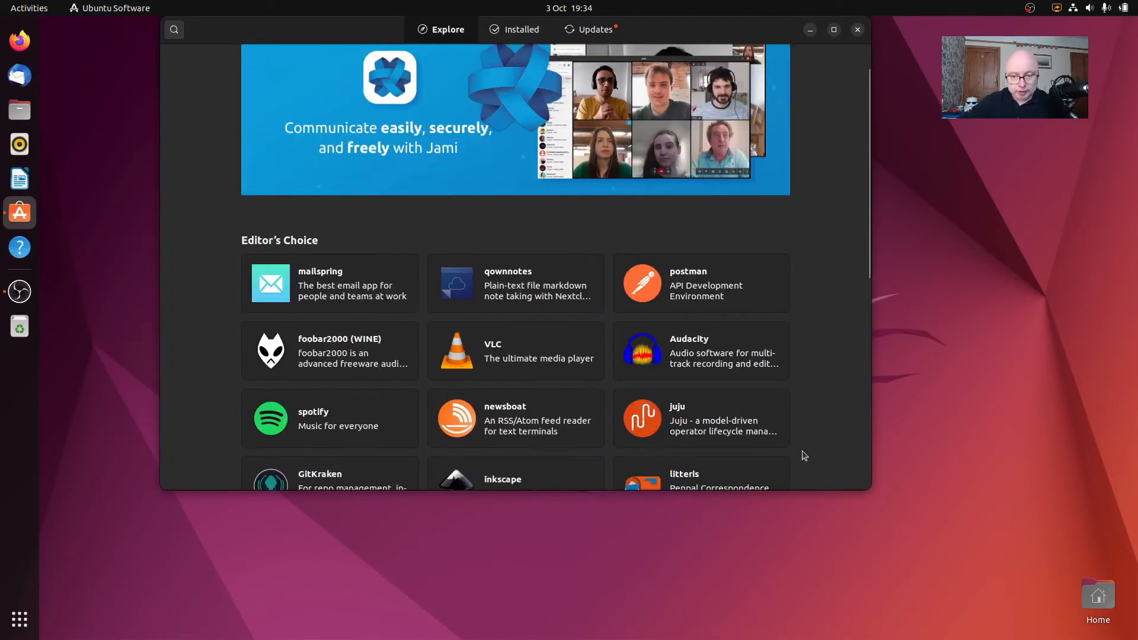
pyautogui.scroll(1, 803, 455)
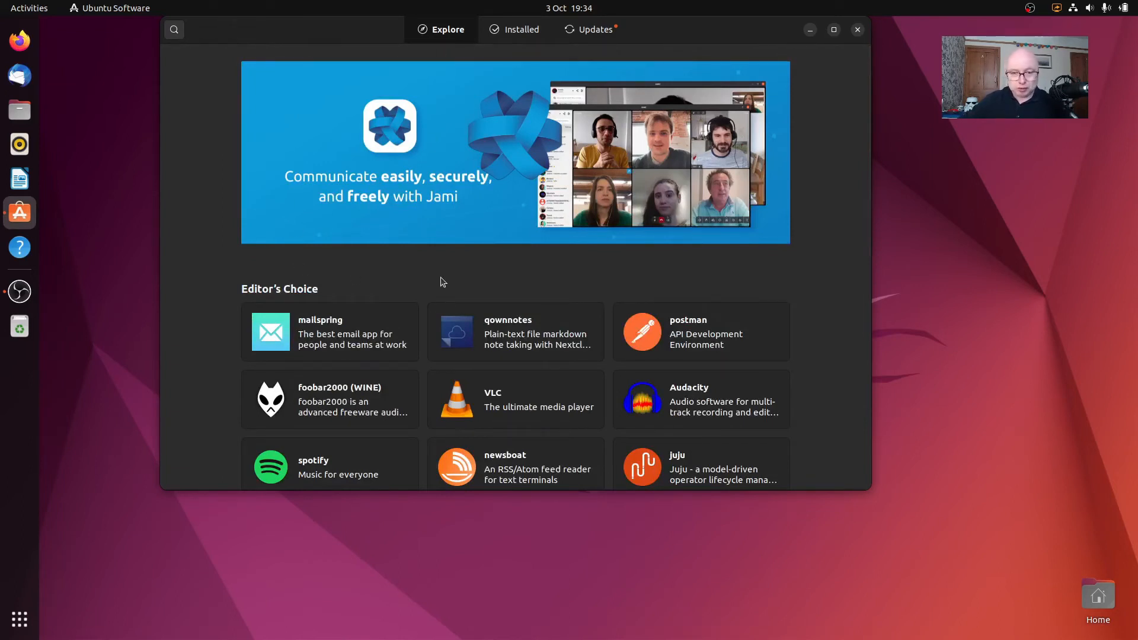
pyautogui.moveTo(305, 34); pyautogui.dragTo(301, 42)
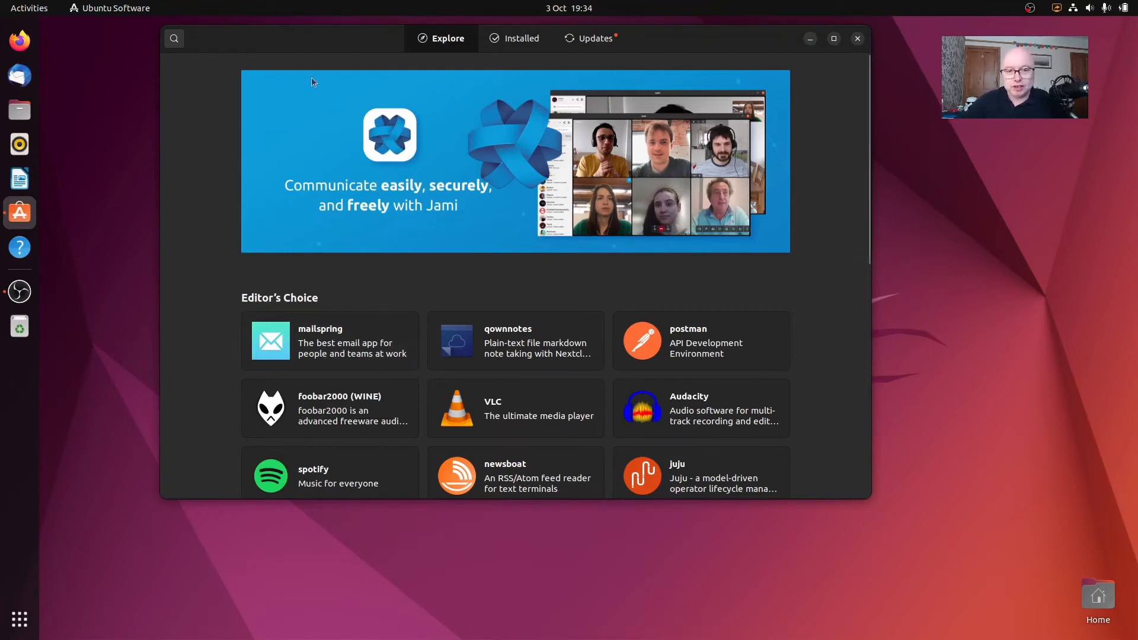
# Try to install all pending application updates, and close Ubuntu Software after dismissing the notification.
pyautogui.click(611, 43)
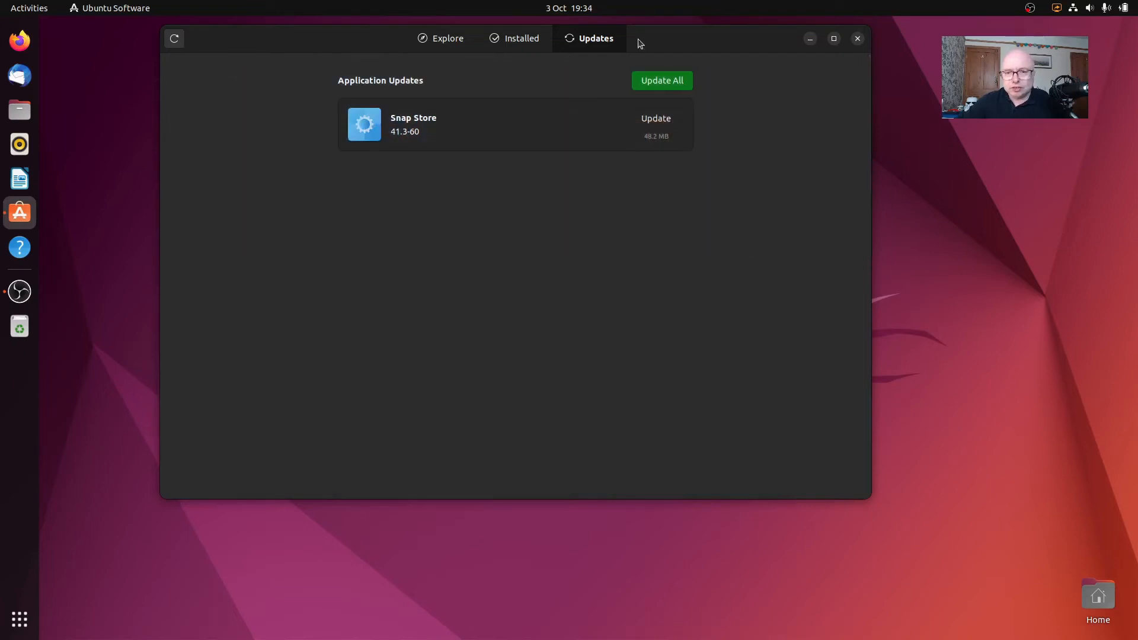
pyautogui.moveTo(660, 41)
pyautogui.mouseDown()
pyautogui.moveTo(632, 55)
pyautogui.moveTo(663, 52)
pyautogui.mouseUp()
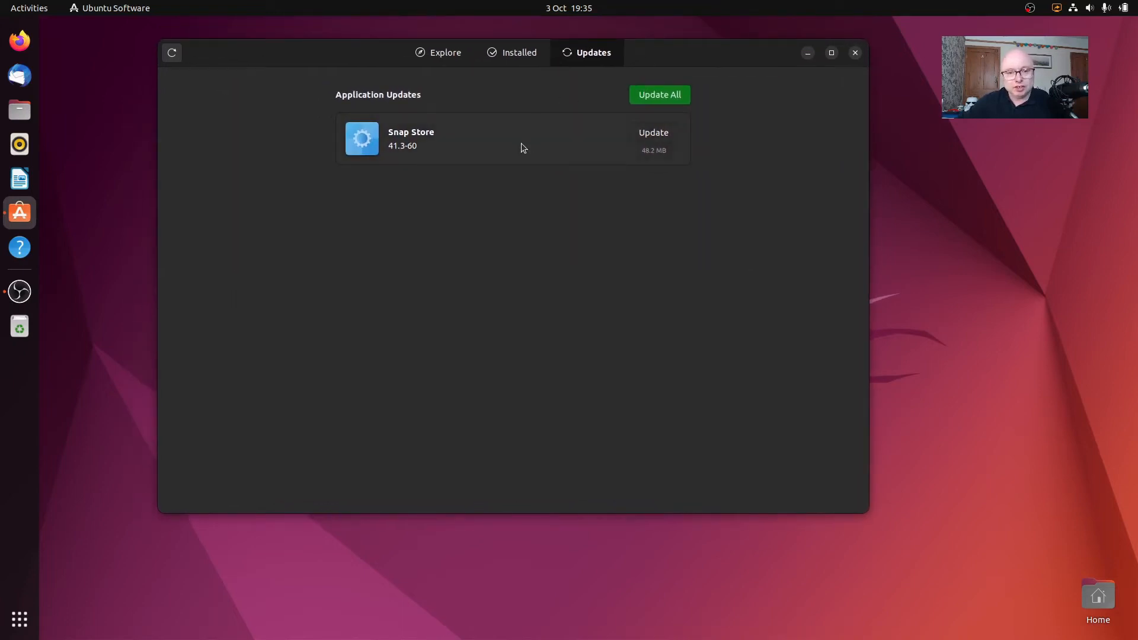
pyautogui.click(670, 99)
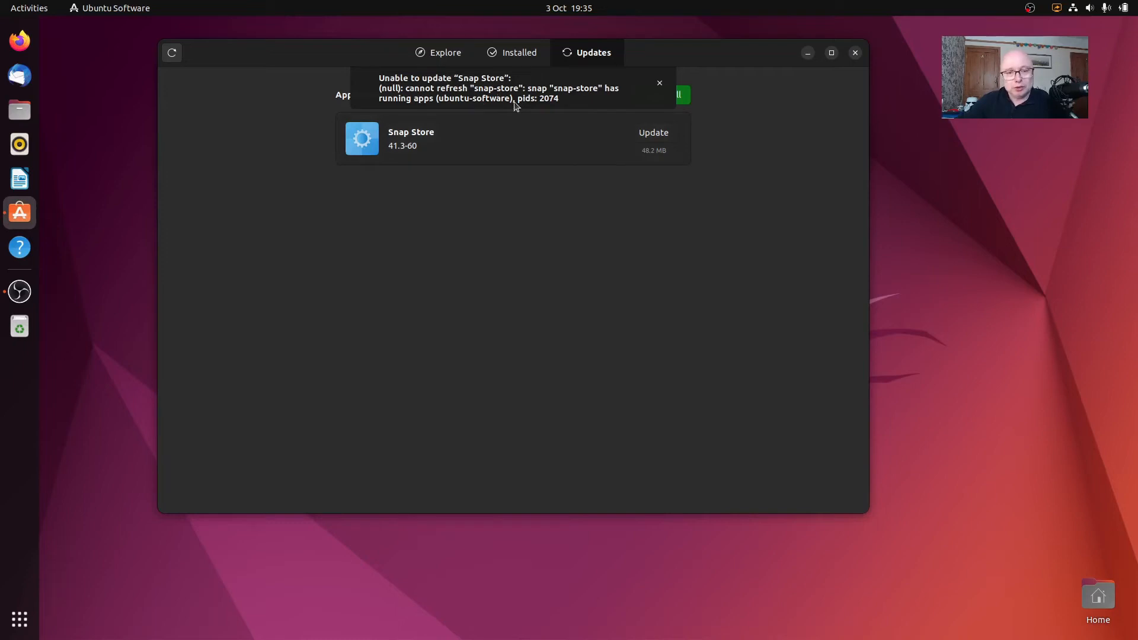
pyautogui.click(660, 83)
pyautogui.click(857, 55)
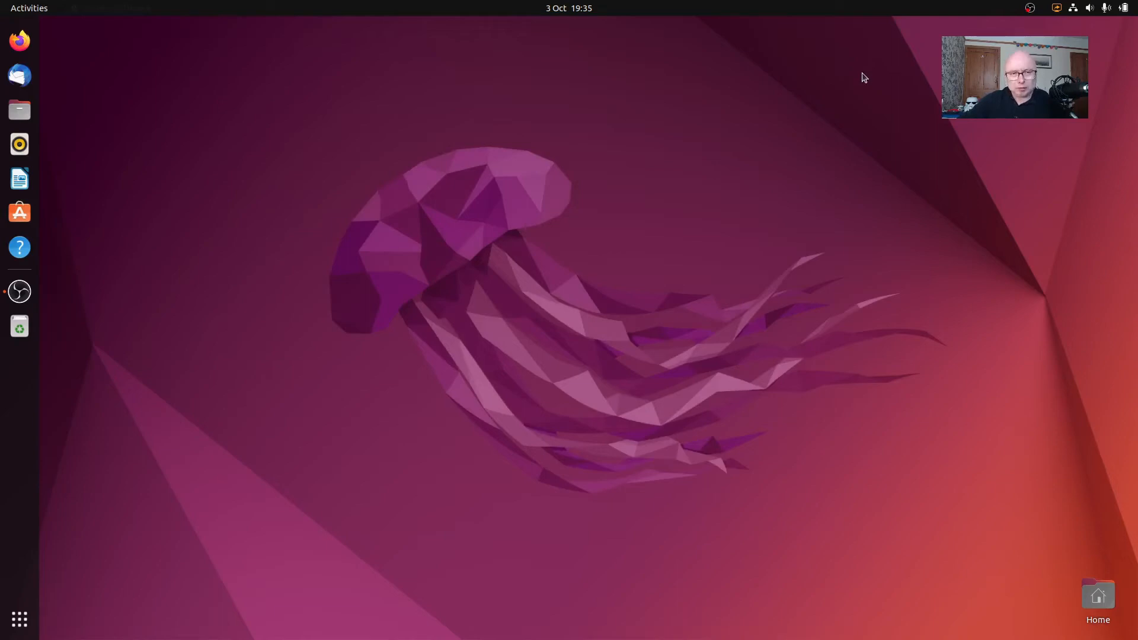
# Reopen Ubuntu Software, retry installing all listed application updates, and dismiss the notification.
pyautogui.click(23, 214)
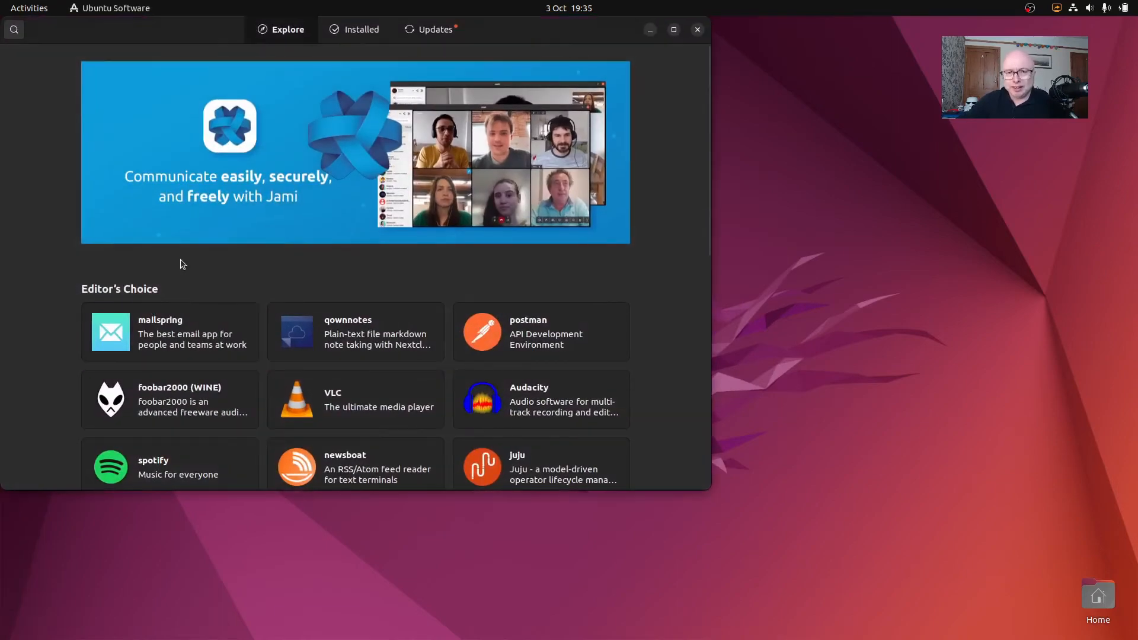
pyautogui.click(419, 31)
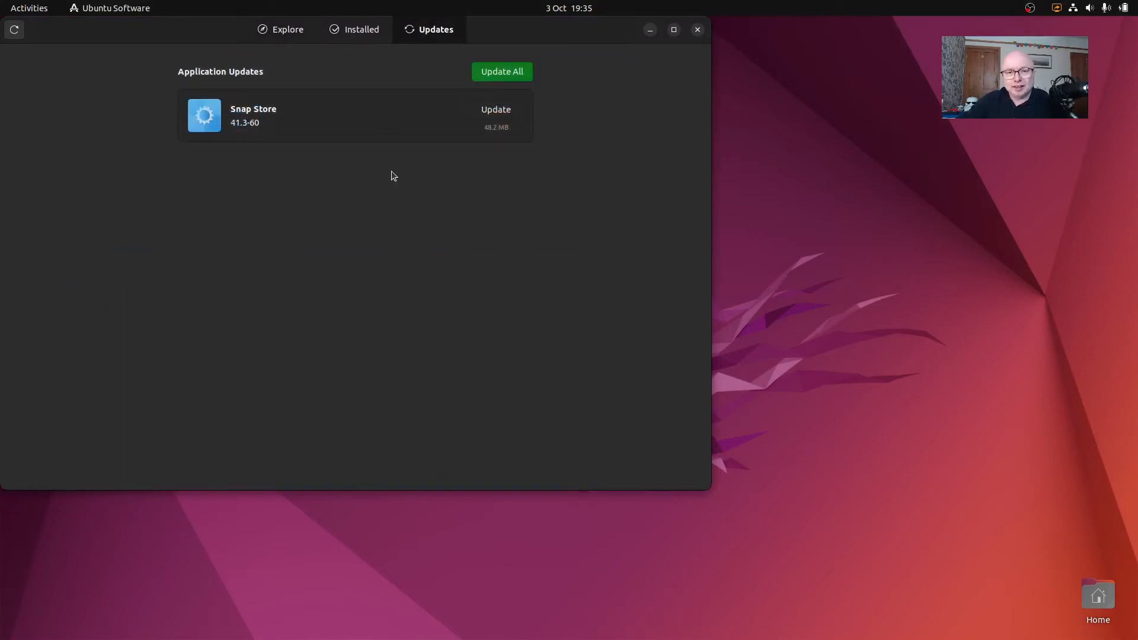
pyautogui.moveTo(525, 33); pyautogui.dragTo(703, 48)
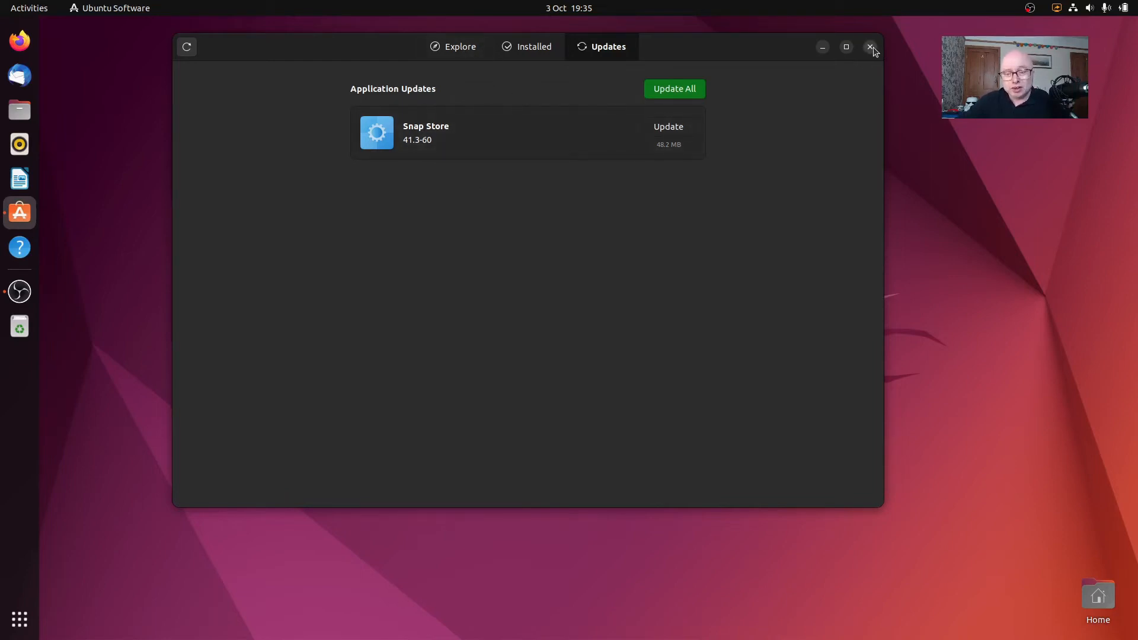
pyautogui.click(679, 87)
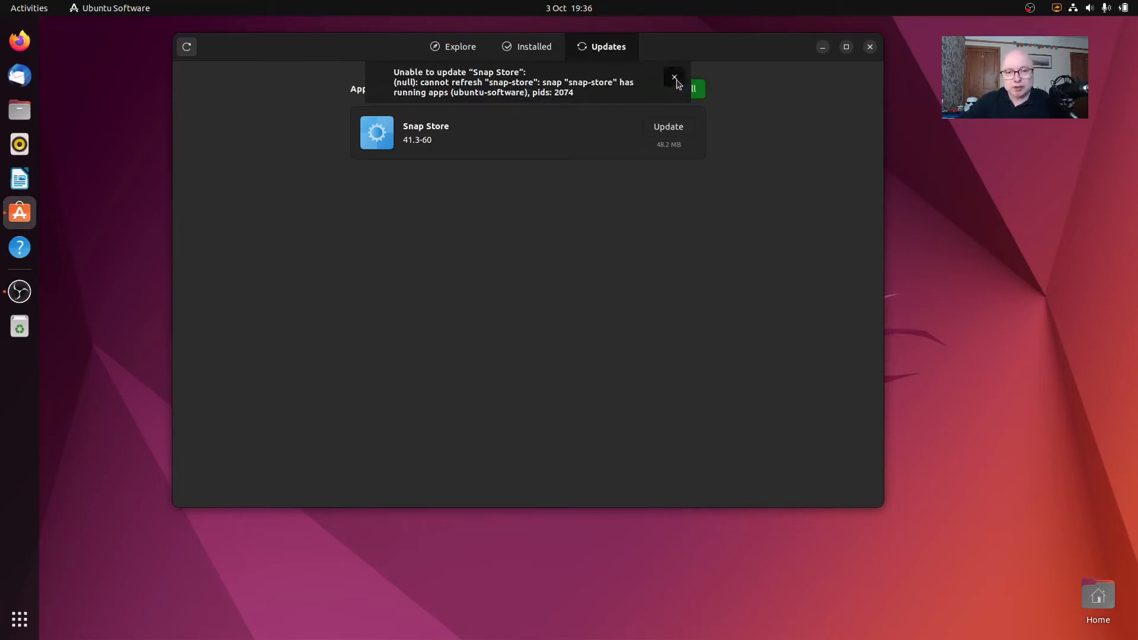
pyautogui.click(674, 78)
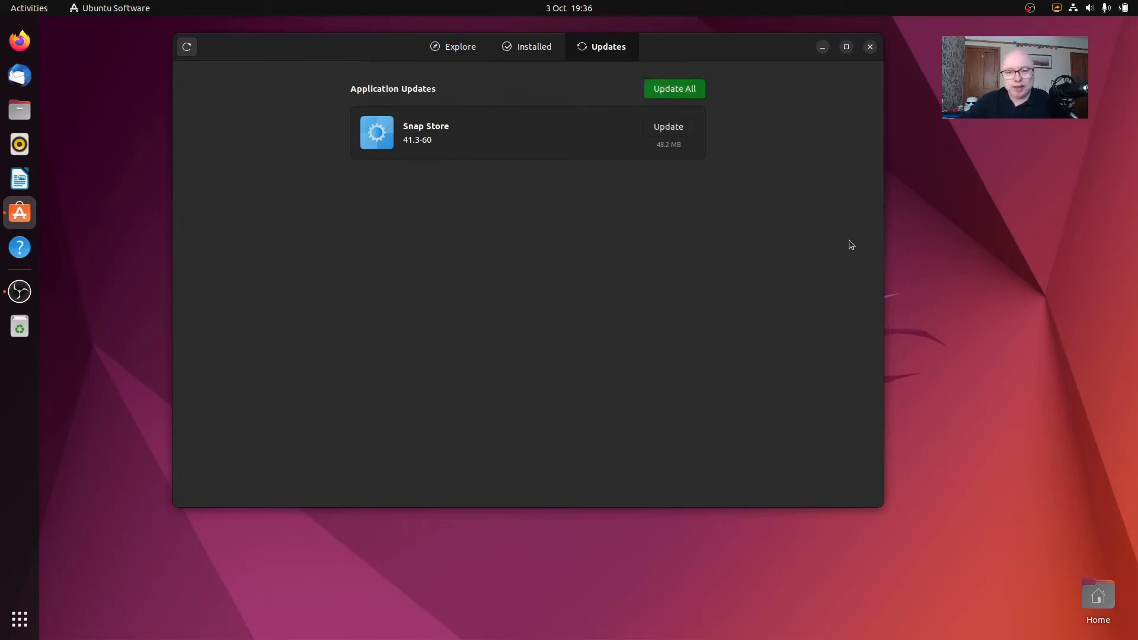
# Return to the Explore page, bring up the search field, and look through the Editor's Choice applications and the categories.
pyautogui.click(444, 49)
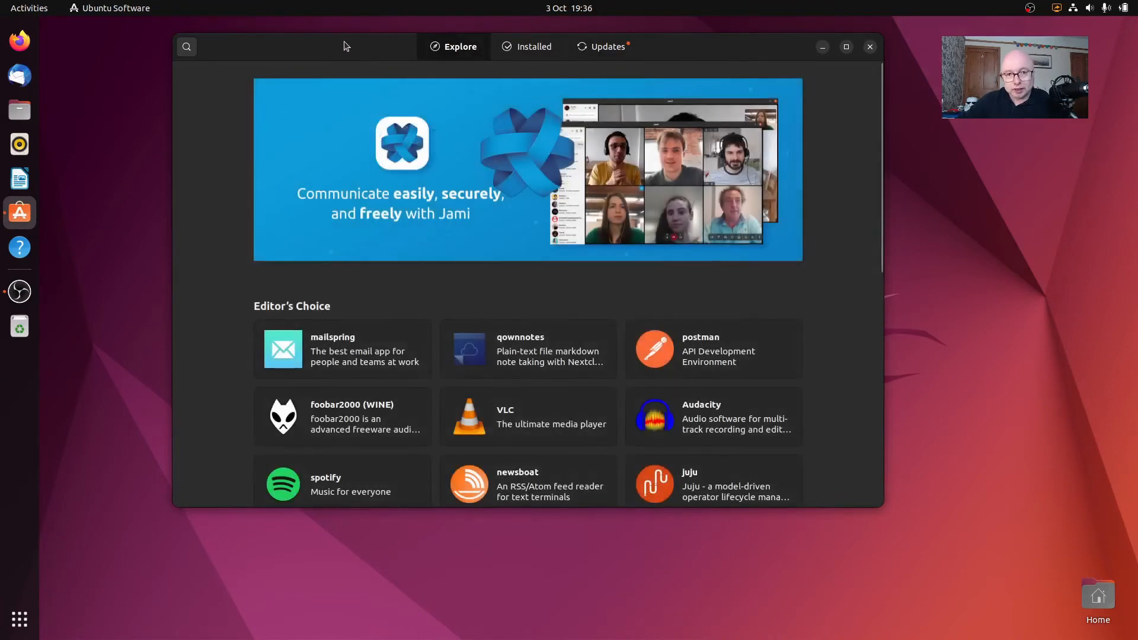
pyautogui.moveTo(349, 39); pyautogui.dragTo(409, 67)
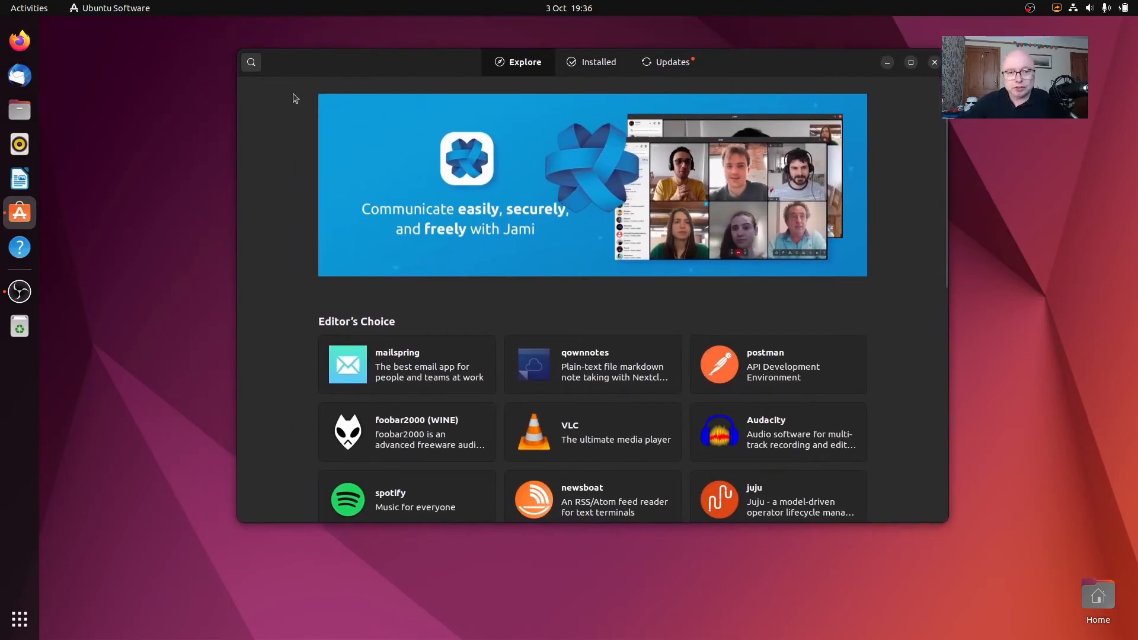
pyautogui.click(254, 65)
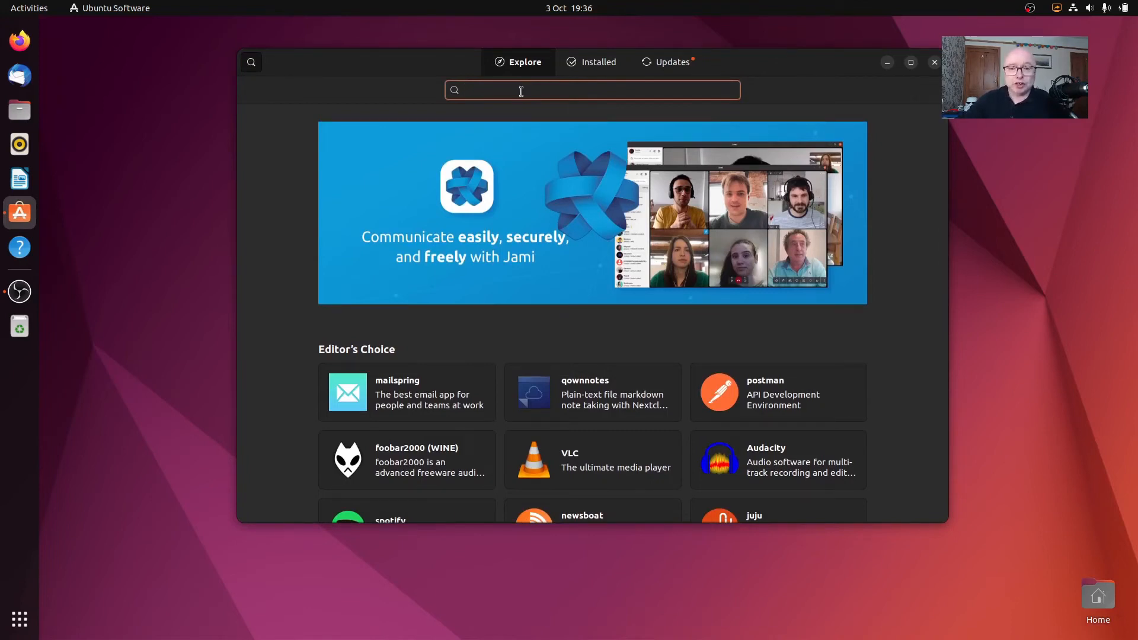
pyautogui.scroll(-5, 317, 423)
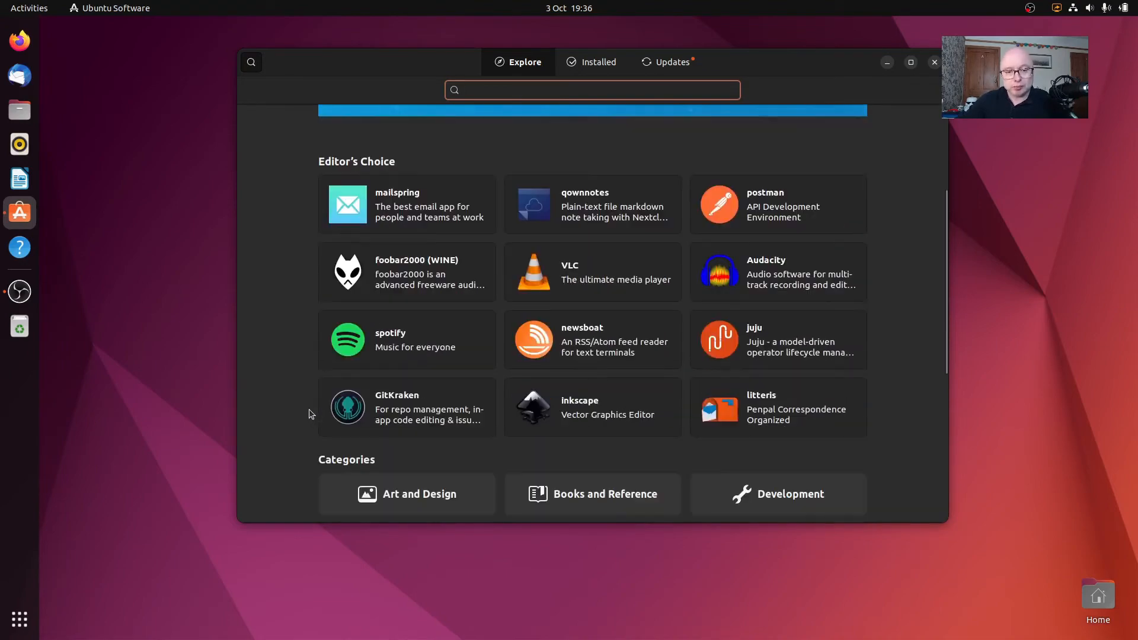
pyautogui.scroll(-6, 309, 408)
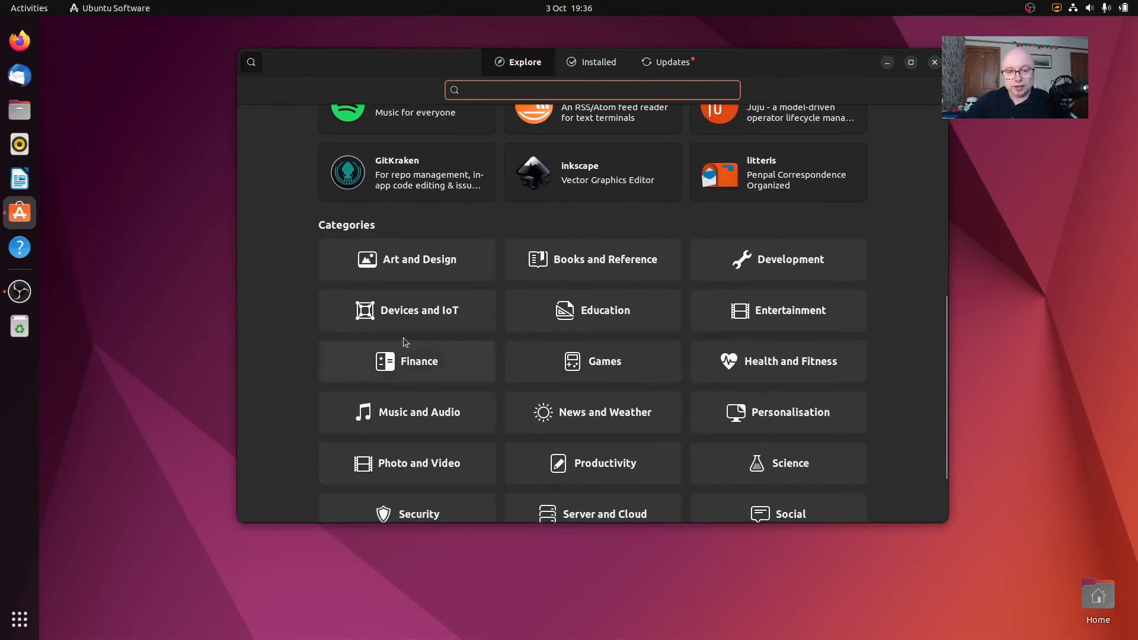
pyautogui.scroll(11, 338, 339)
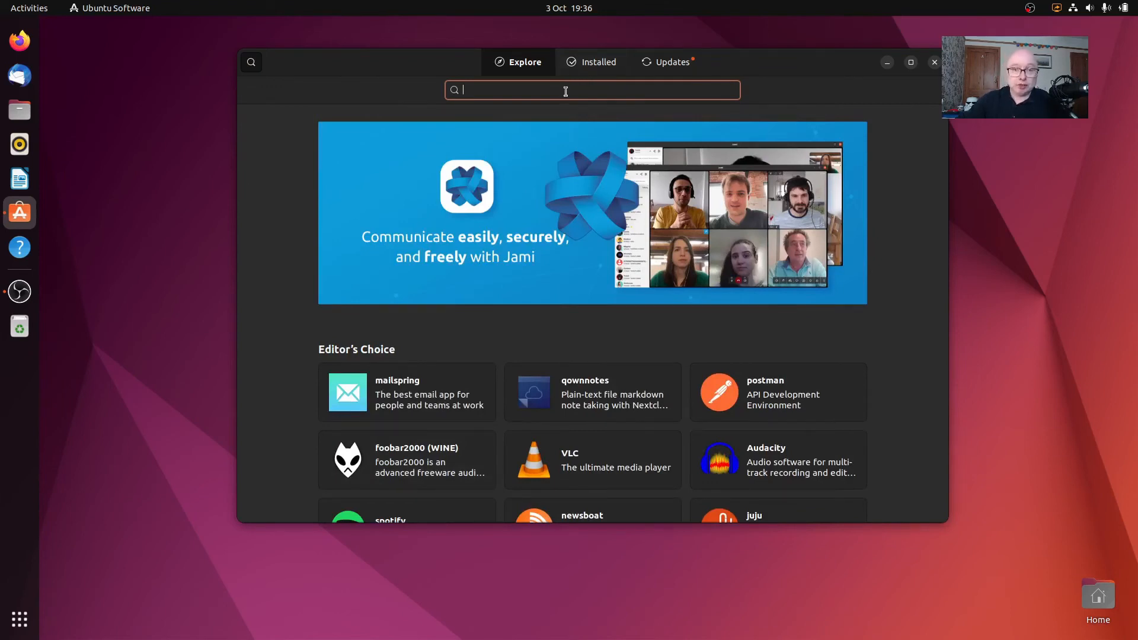
# Search Ubuntu Software for "kdenlive".
pyautogui.write('kdeb')
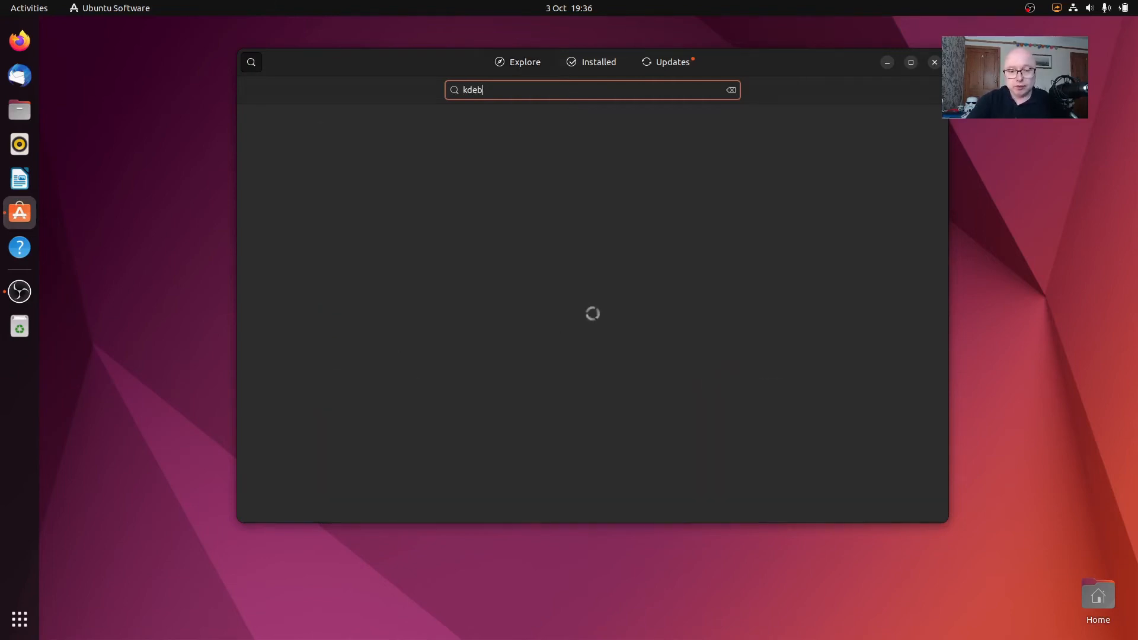
pyautogui.press('BackSpace')
pyautogui.write('nlive')
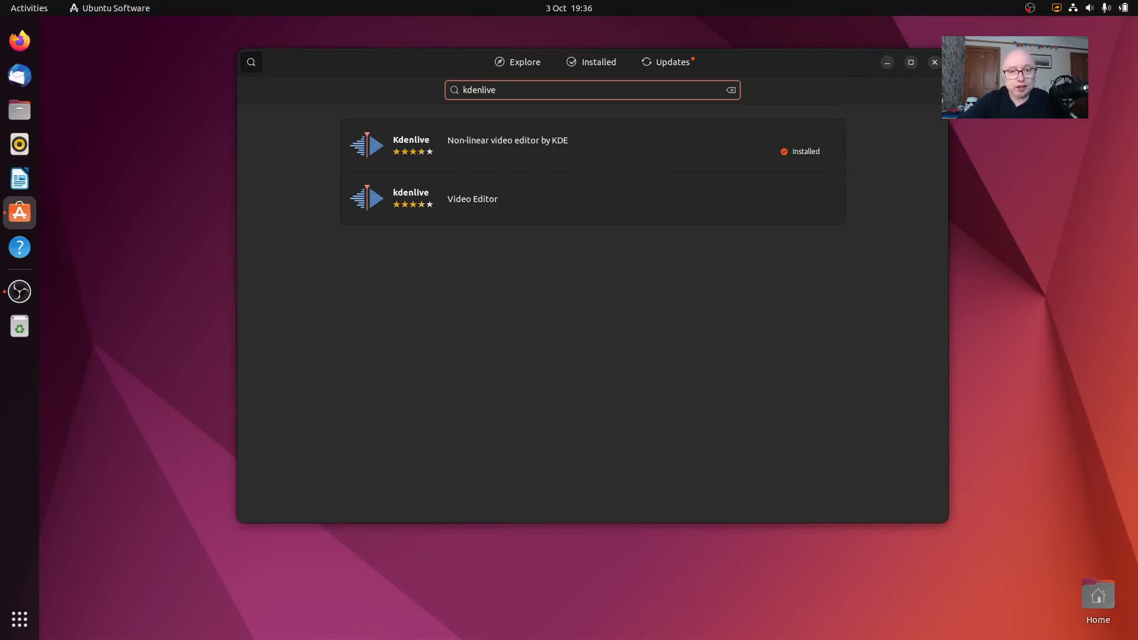
# Open the details of the installed Kdenlive video editor and read through its user reviews.
pyautogui.click(506, 143)
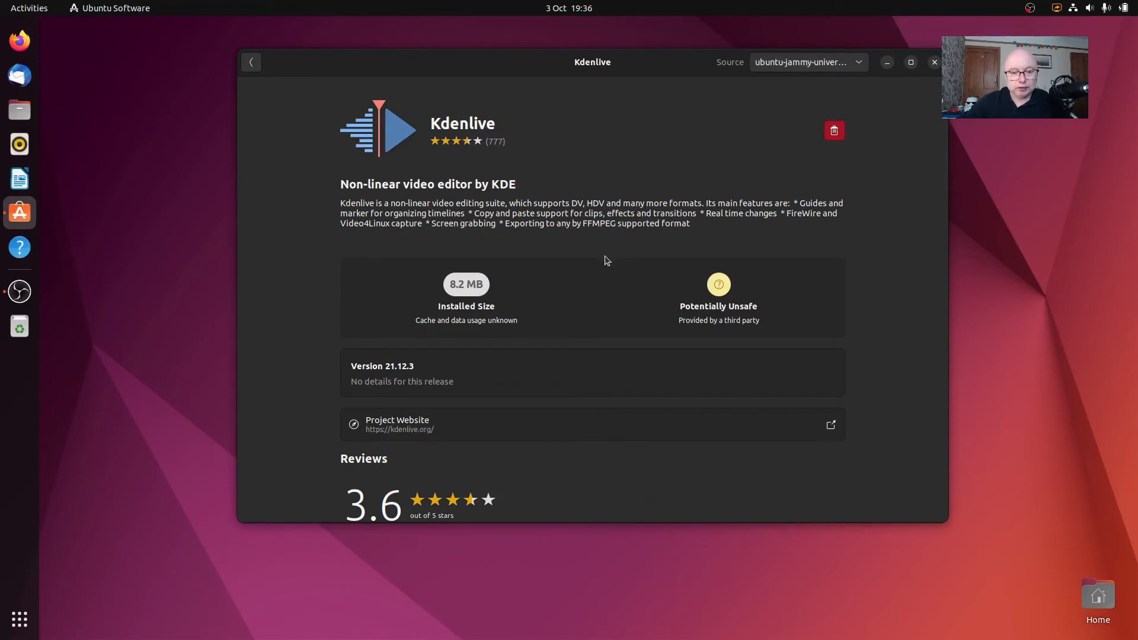
pyautogui.scroll(-5, 606, 261)
pyautogui.scroll(-3, 606, 258)
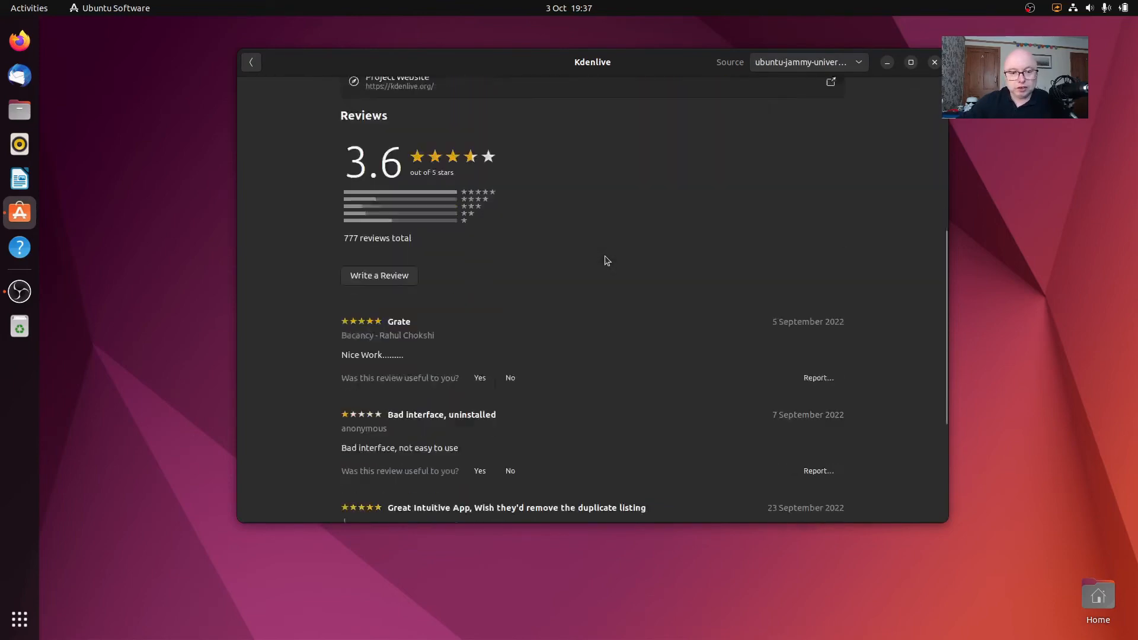
# Open the uninstalled Snap listing of kdenlive from the search results, examine its description, download size, safety rating and version, and return to the results.
pyautogui.scroll(8, 604, 257)
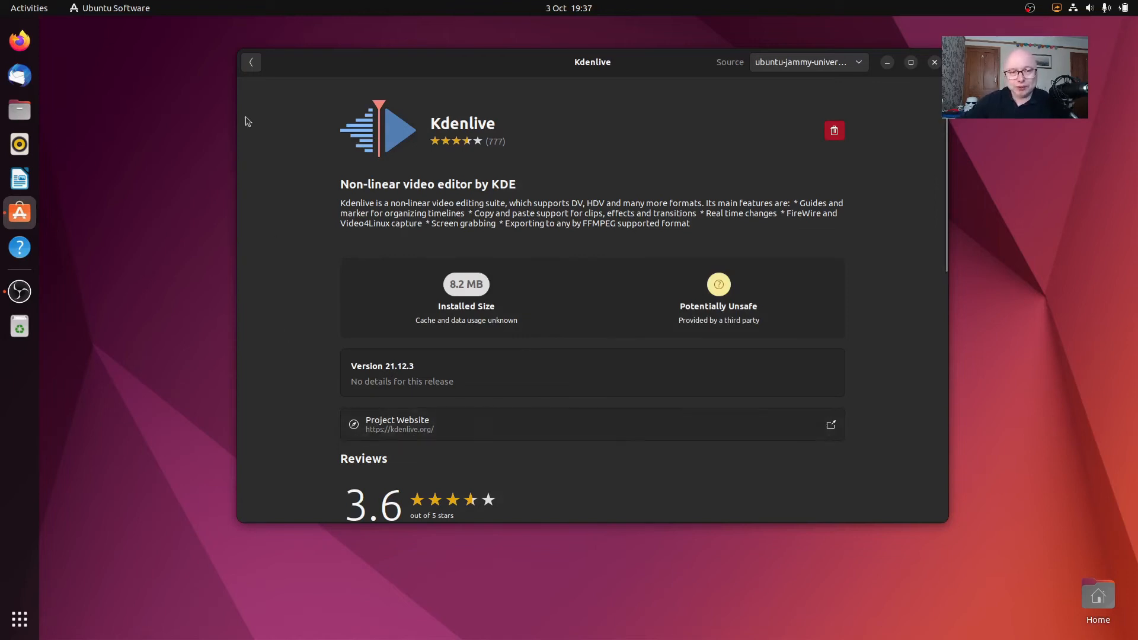
pyautogui.click(249, 65)
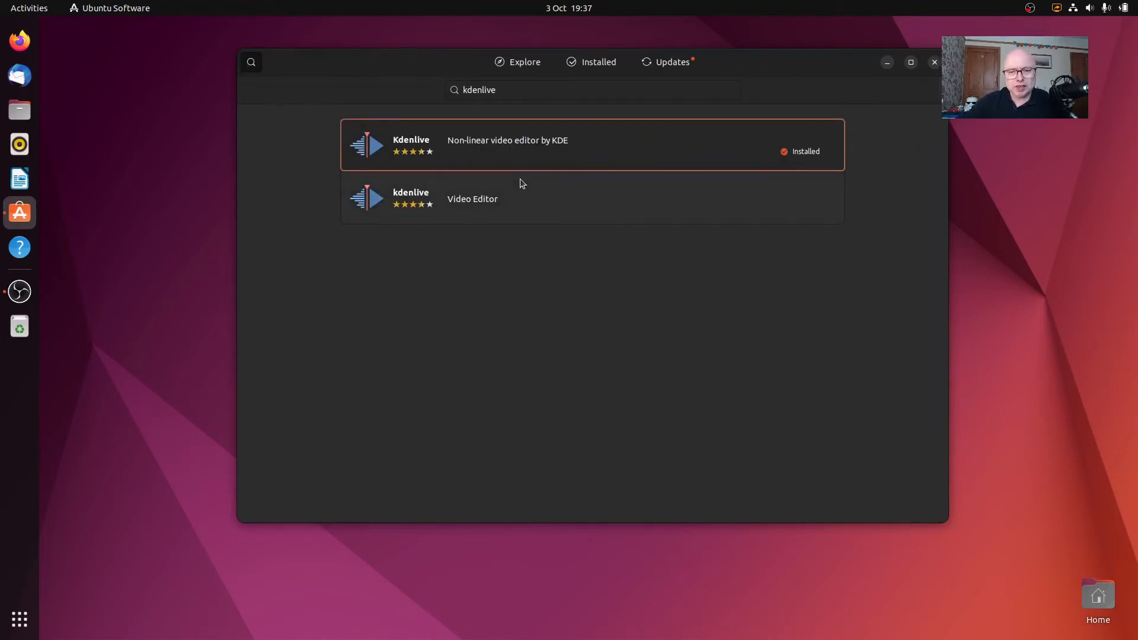
pyautogui.click(511, 200)
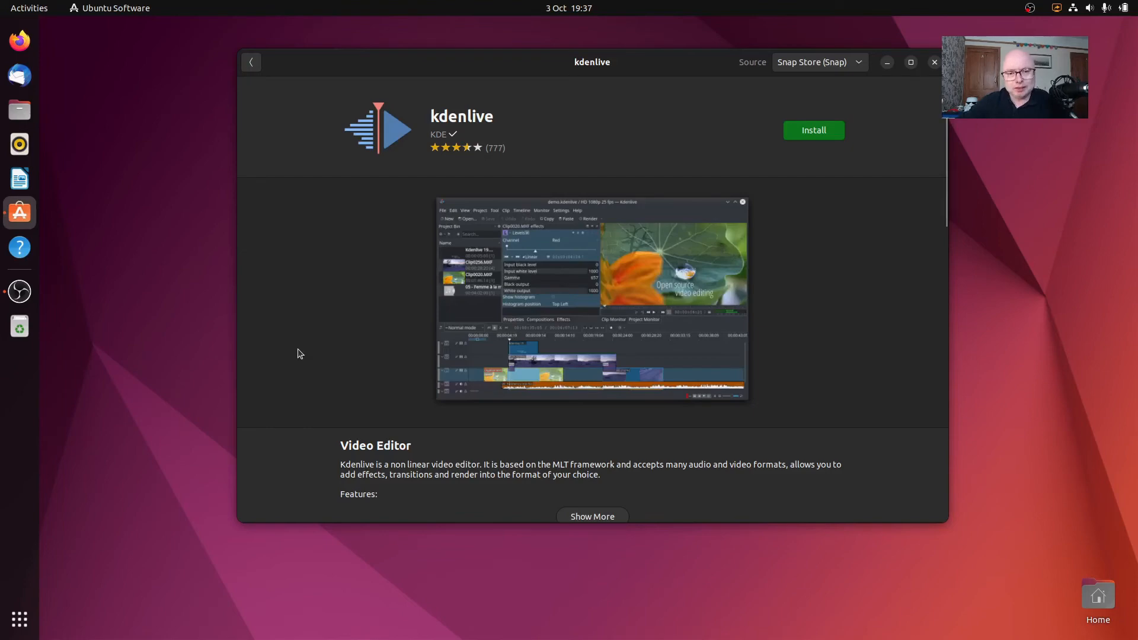
pyautogui.scroll(-3, 298, 353)
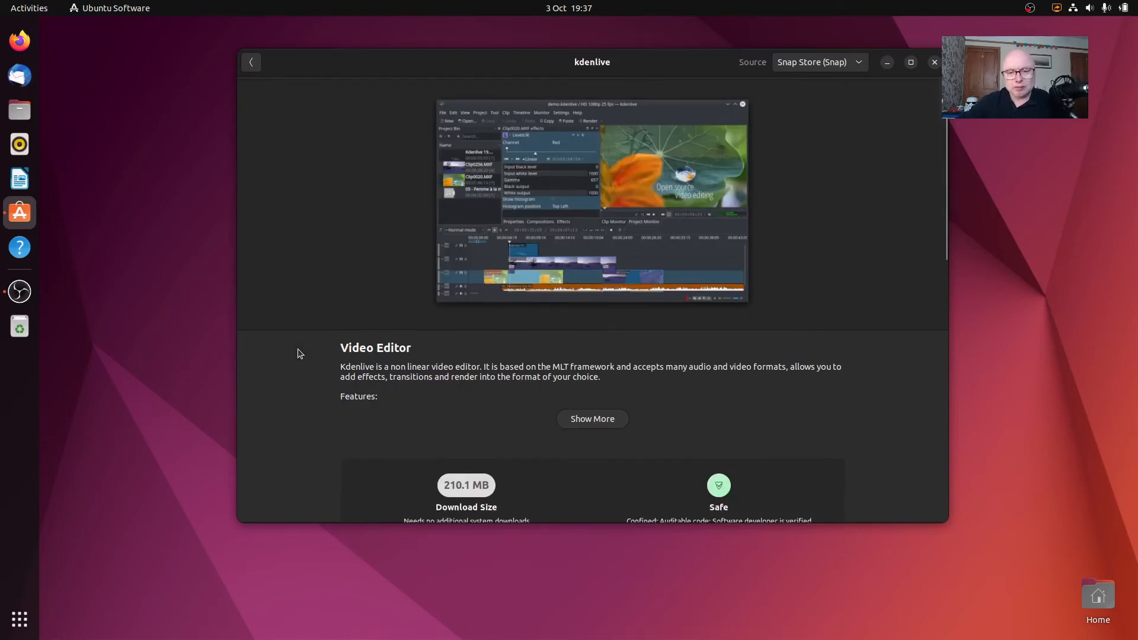
pyautogui.scroll(-3, 297, 353)
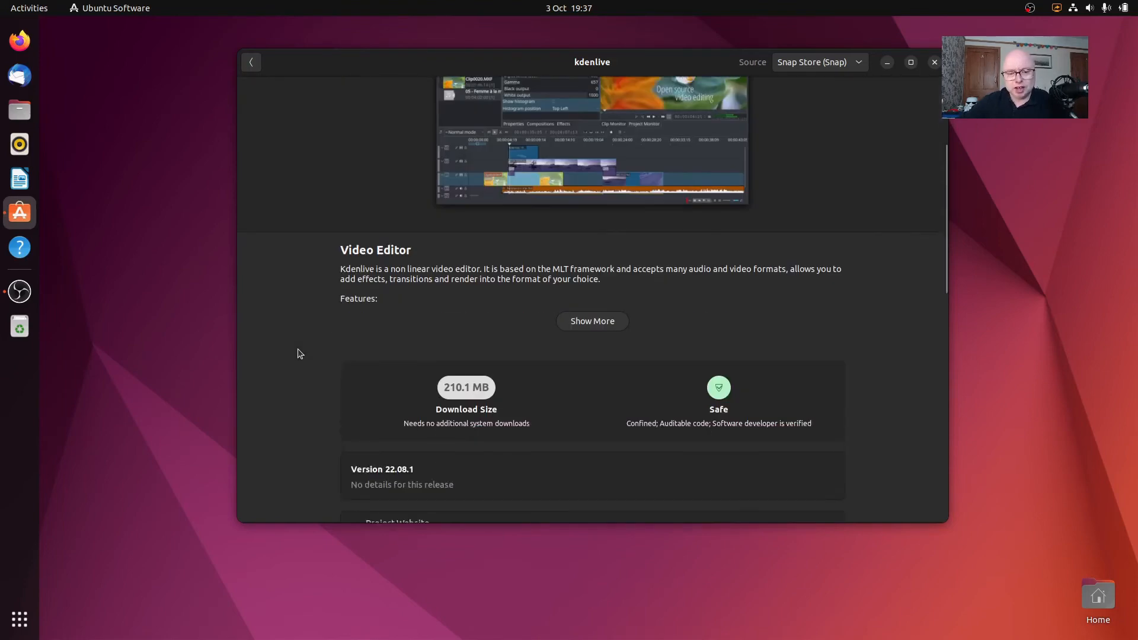
pyautogui.scroll(-6, 298, 353)
pyautogui.scroll(-2, 298, 353)
pyautogui.scroll(5, 297, 353)
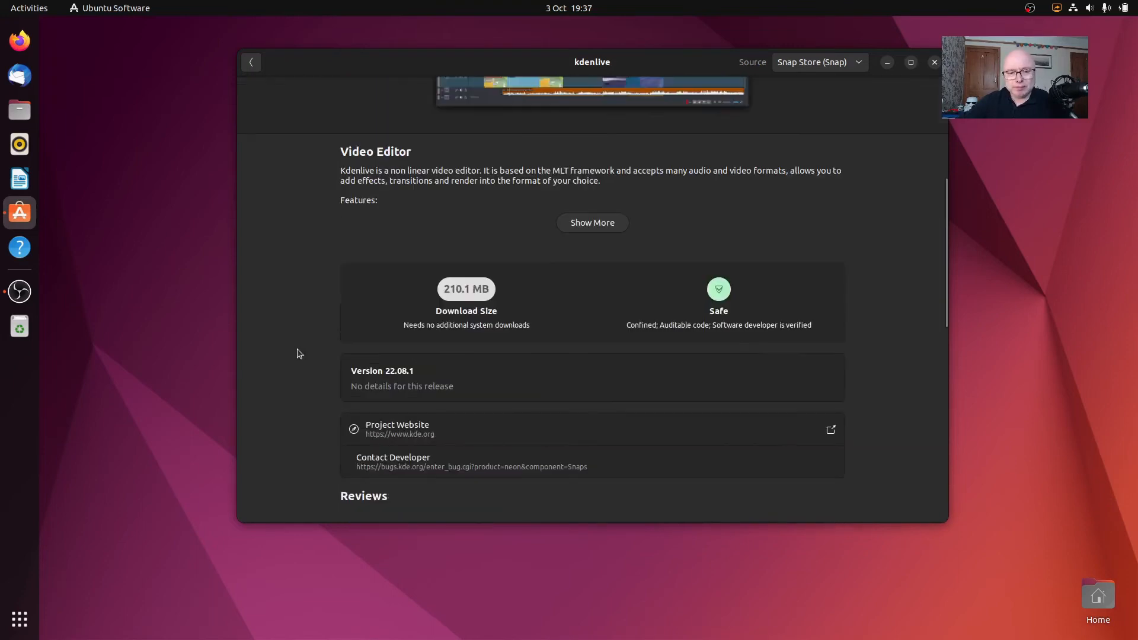
pyautogui.scroll(-1, 297, 353)
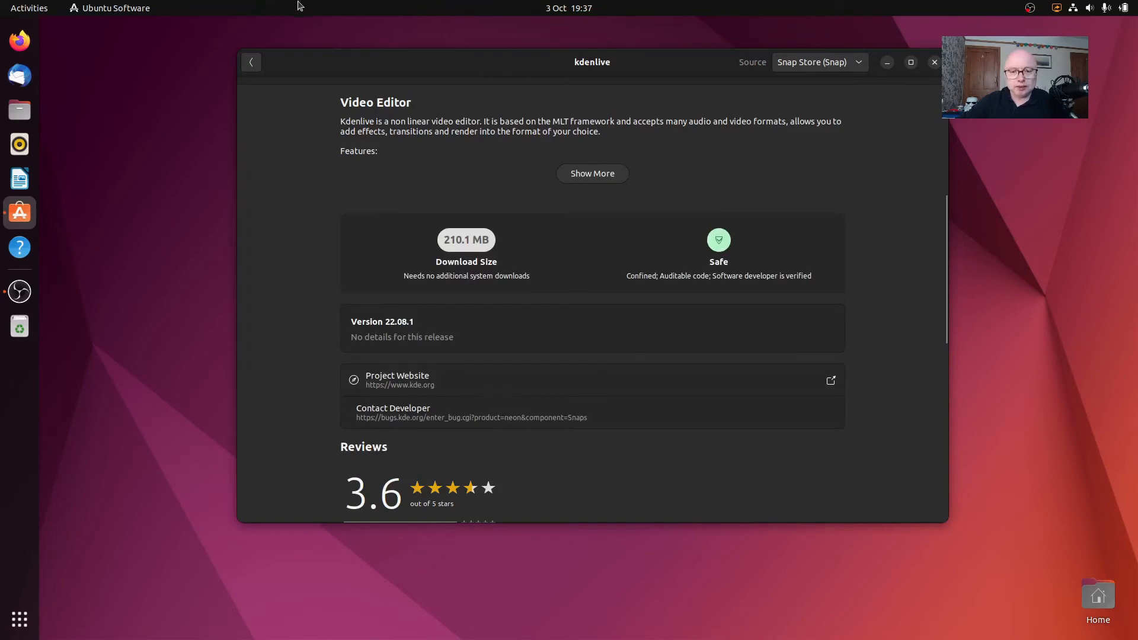
pyautogui.click(251, 62)
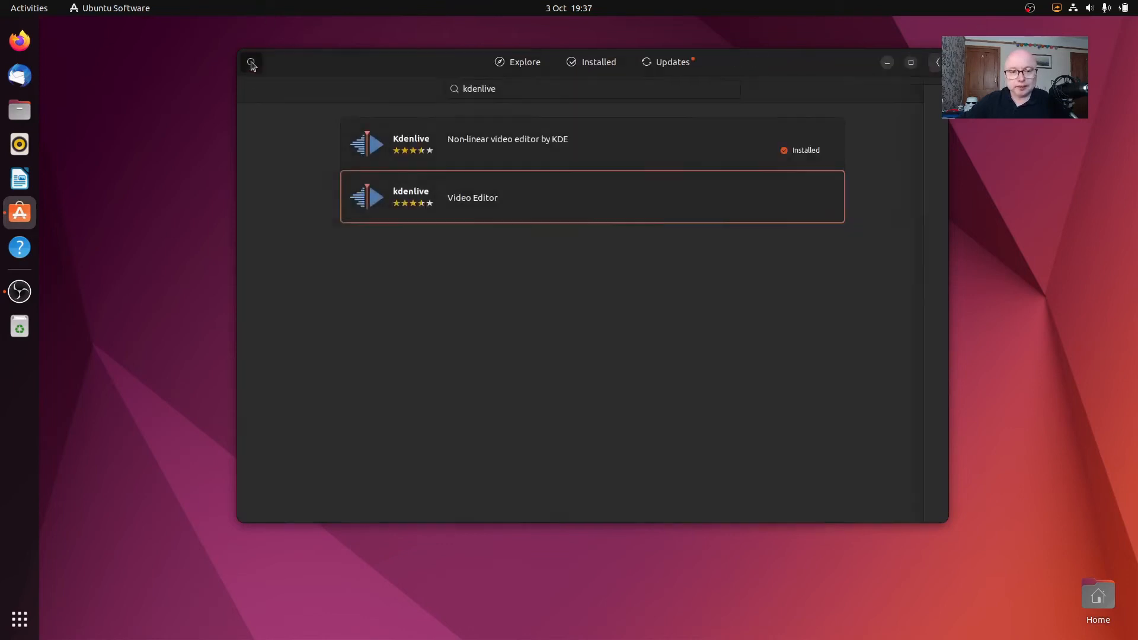
# Compare the overview of the installed Kdenlive package with the Snap listing's description, and return to the search results.
pyautogui.click(417, 152)
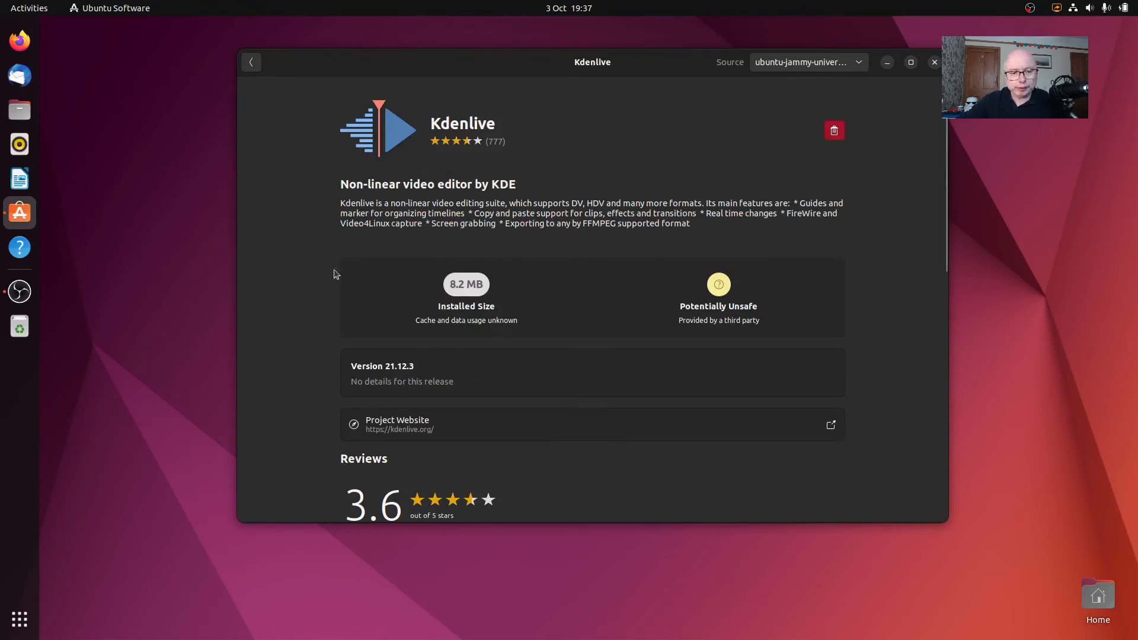
pyautogui.click(251, 62)
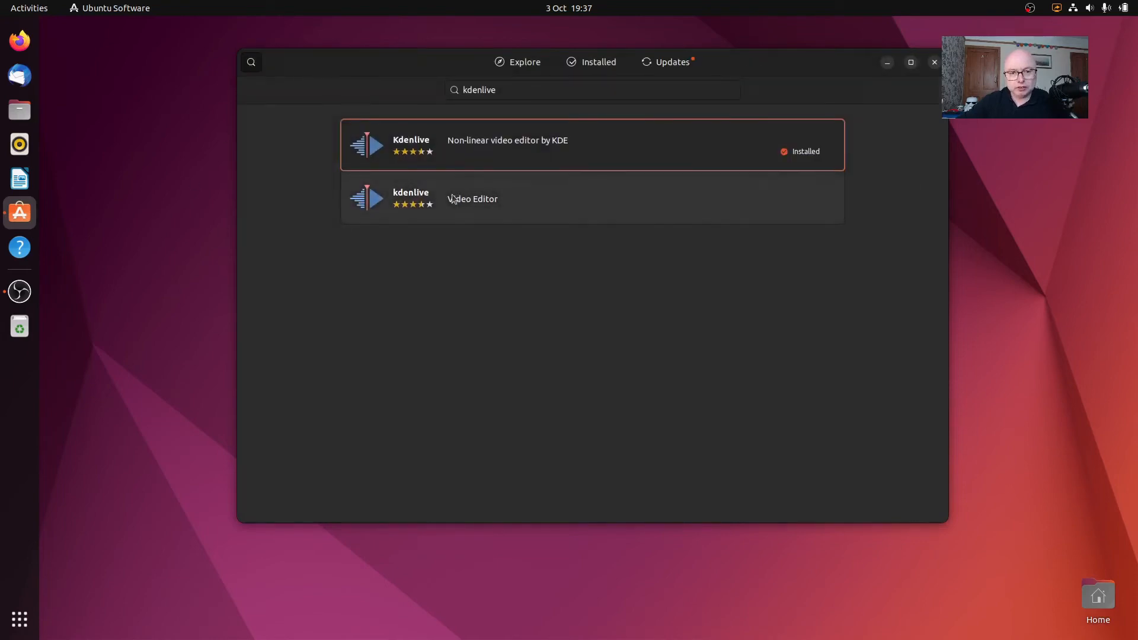
pyautogui.click(453, 198)
pyautogui.scroll(-3, 319, 486)
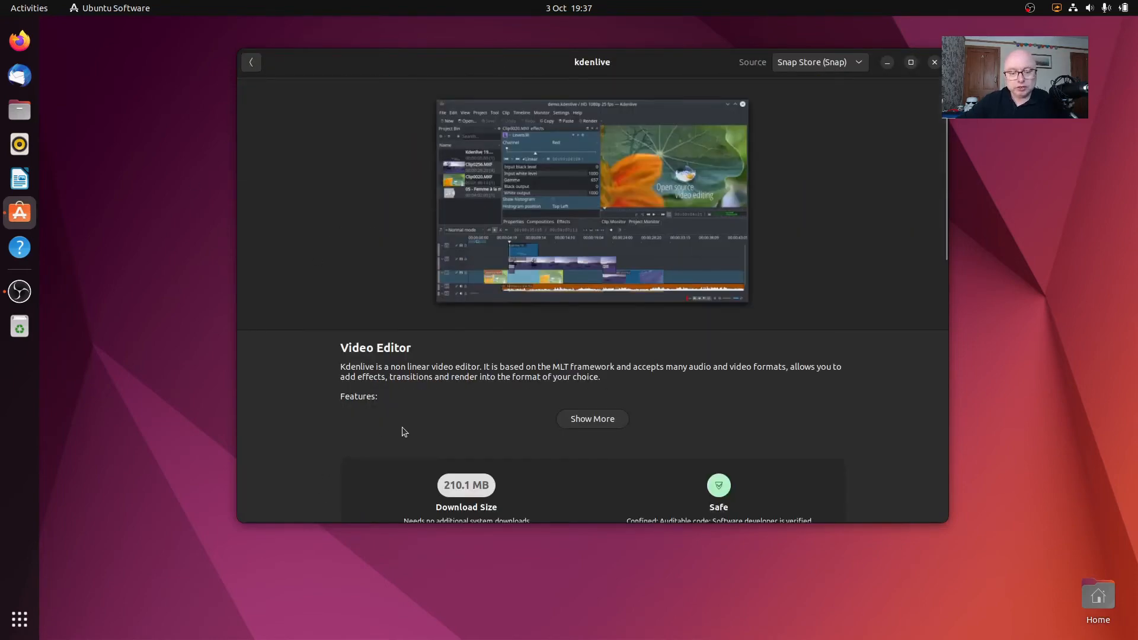
pyautogui.scroll(-3, 407, 431)
pyautogui.click(251, 62)
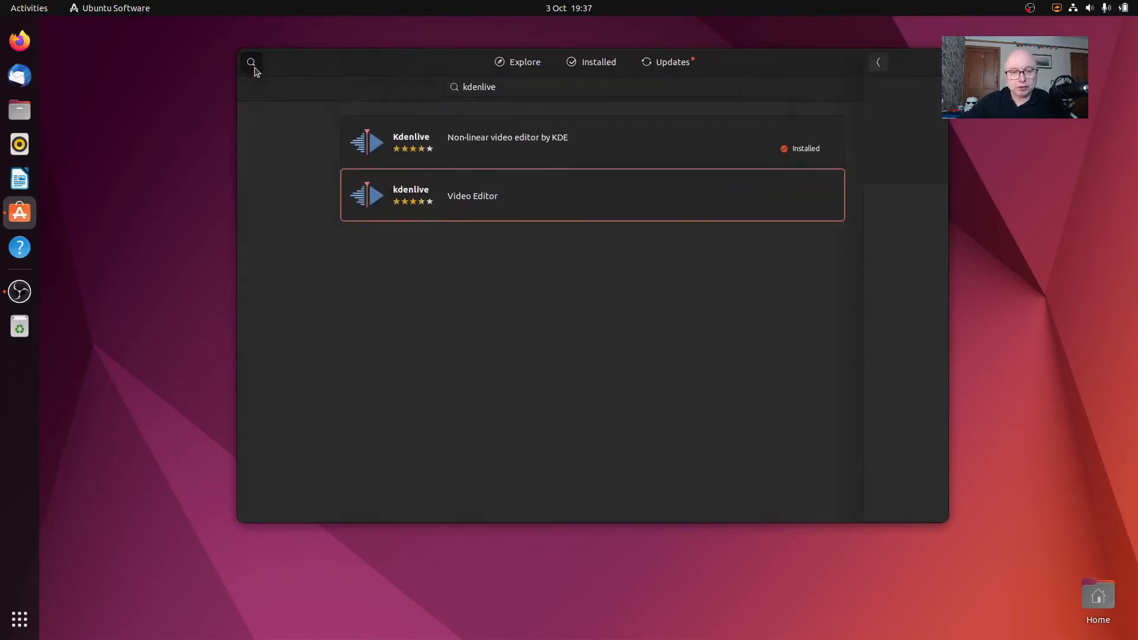
# Review the installed Kdenlive package's size, safety rating, version and review score, and go back to the results.
pyautogui.click(407, 148)
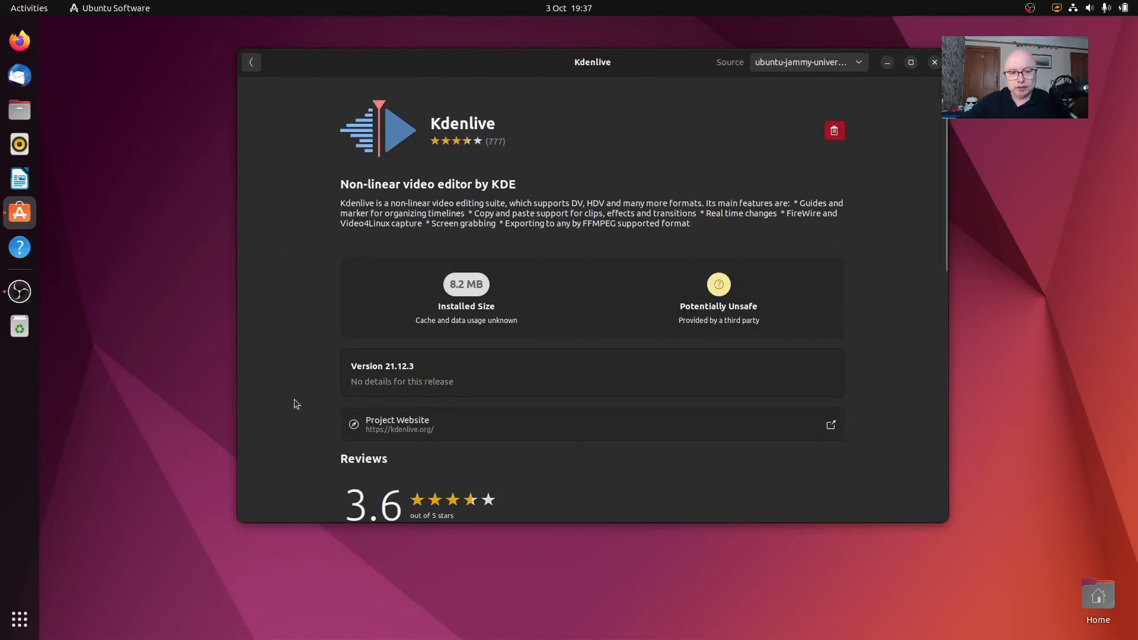
pyautogui.scroll(-3, 299, 398)
pyautogui.scroll(-1, 302, 397)
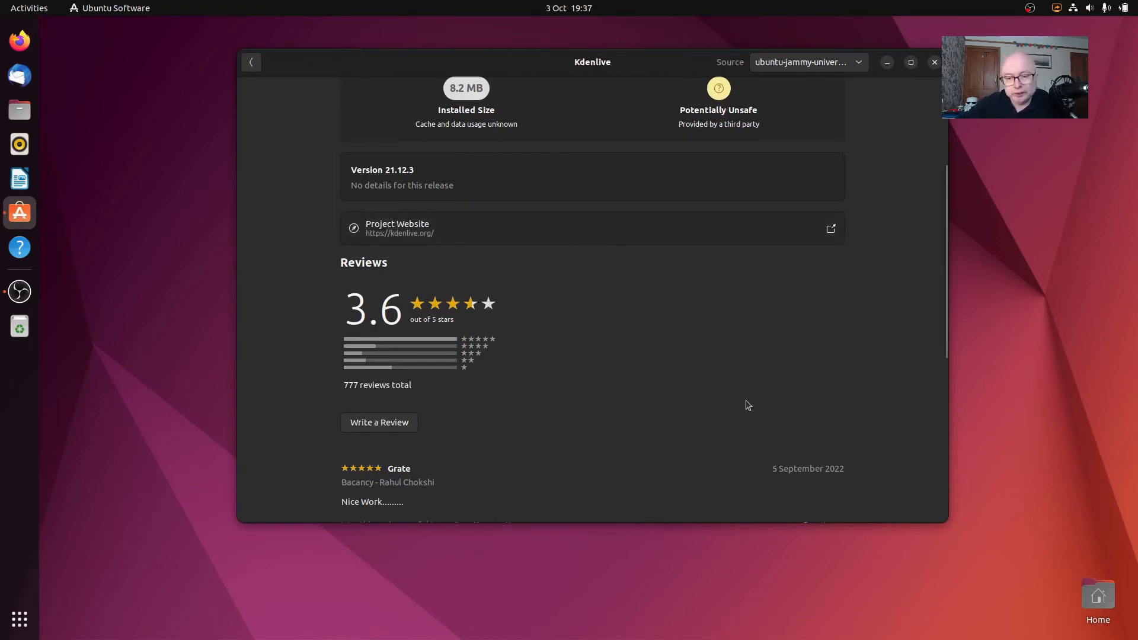
pyautogui.scroll(4, 735, 409)
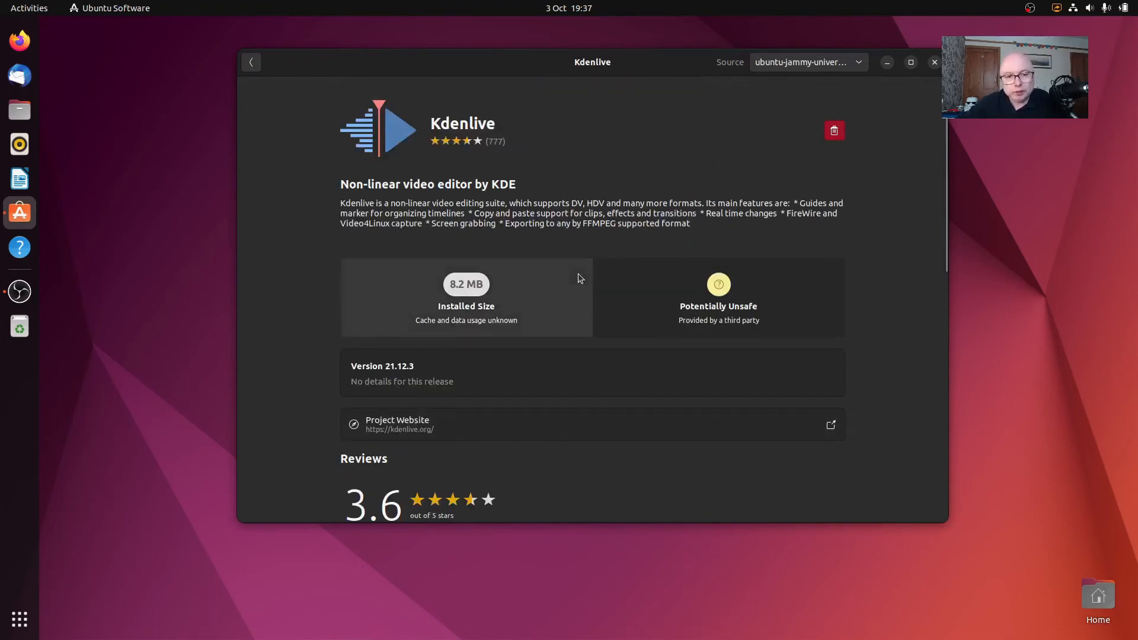
pyautogui.click(250, 61)
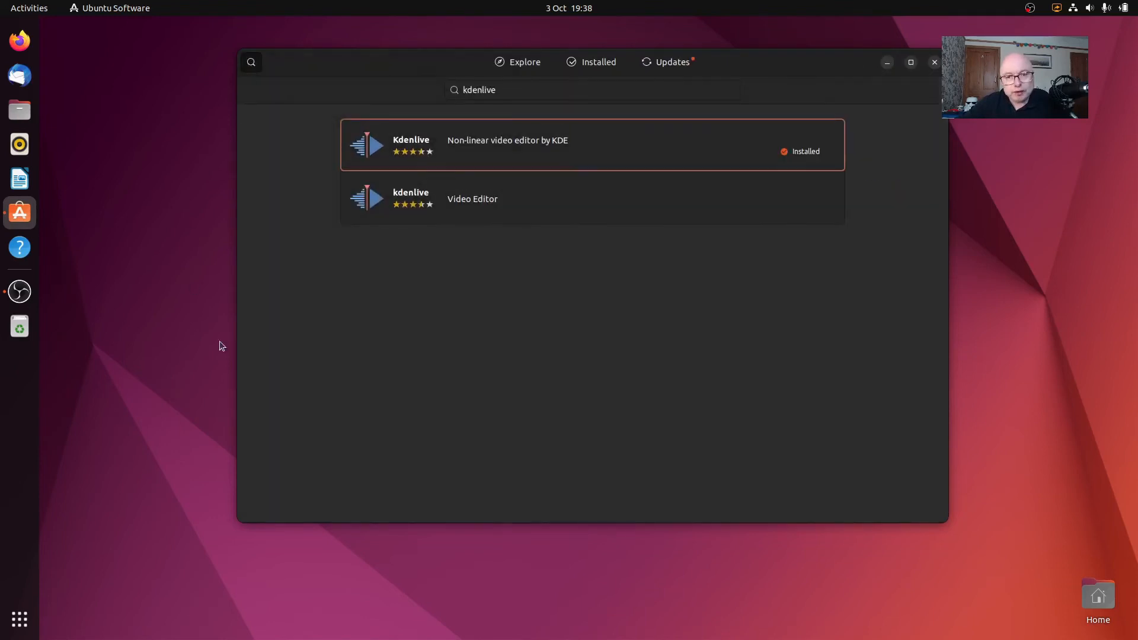
# View the Snap listing again, reopen the installed Kdenlive package, and inspect its available software sources.
pyautogui.press('Escape')
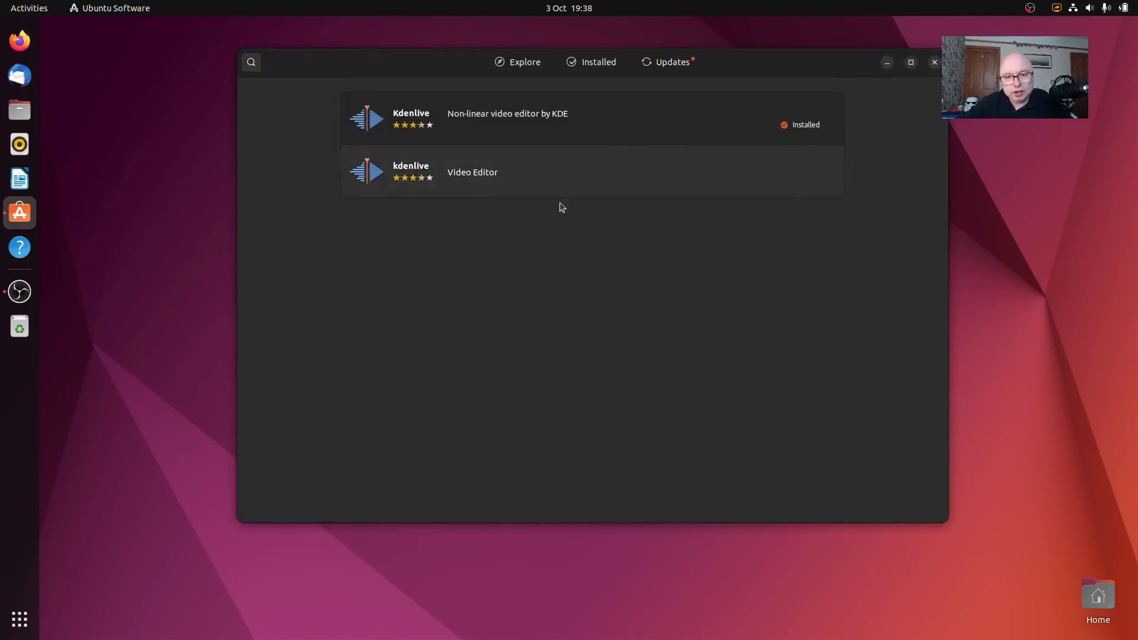
pyautogui.click(563, 191)
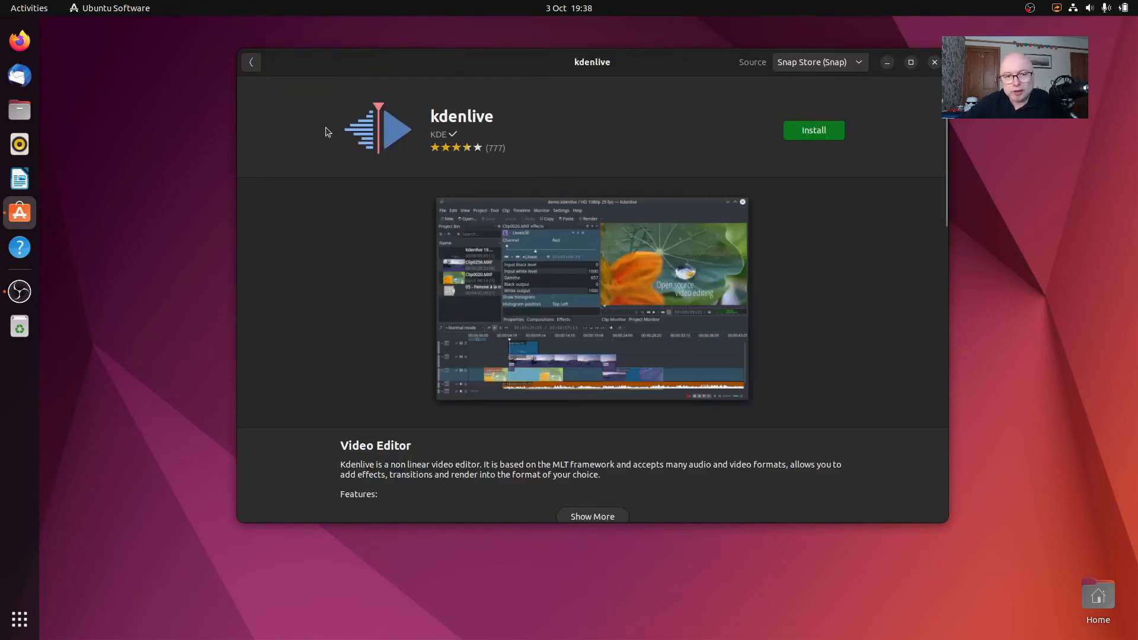
pyautogui.click(248, 64)
pyautogui.click(436, 146)
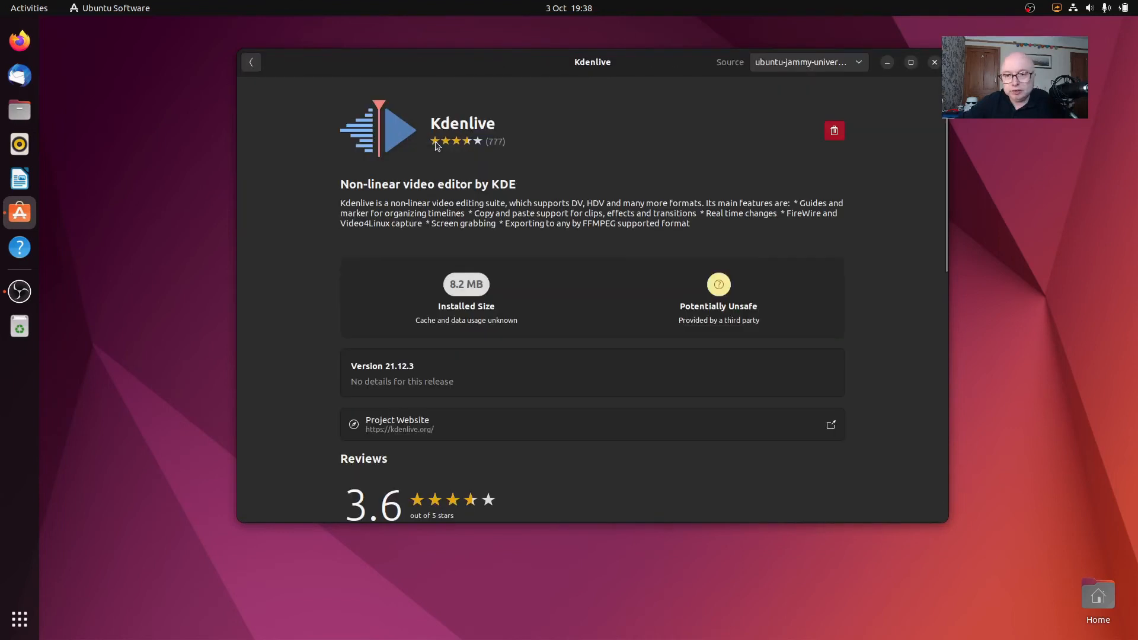
pyautogui.click(842, 66)
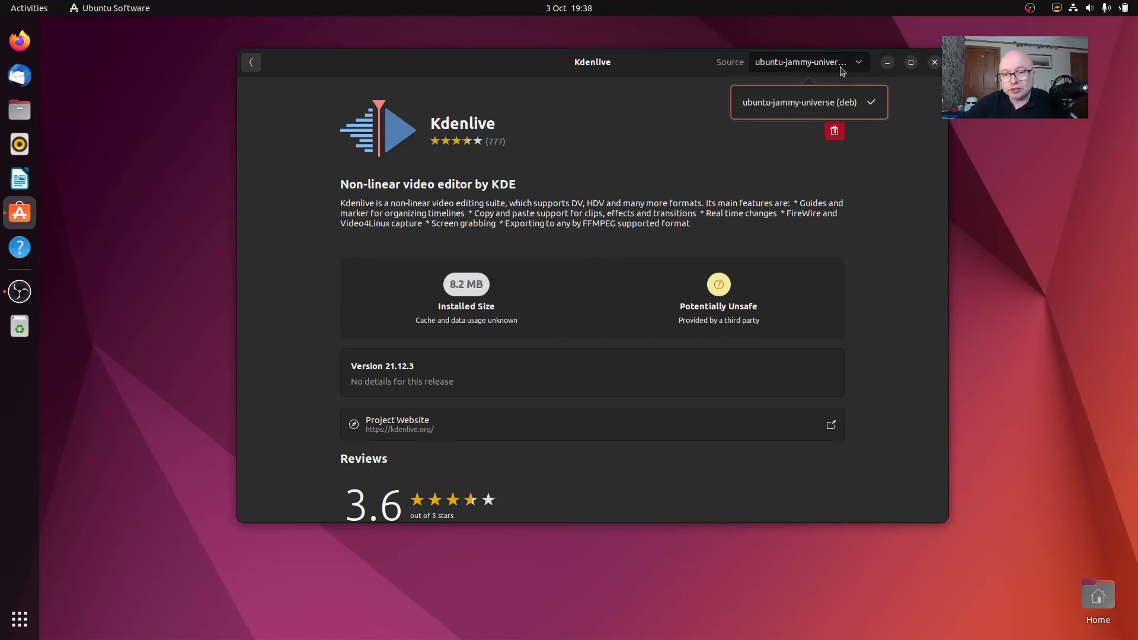
pyautogui.click(840, 67)
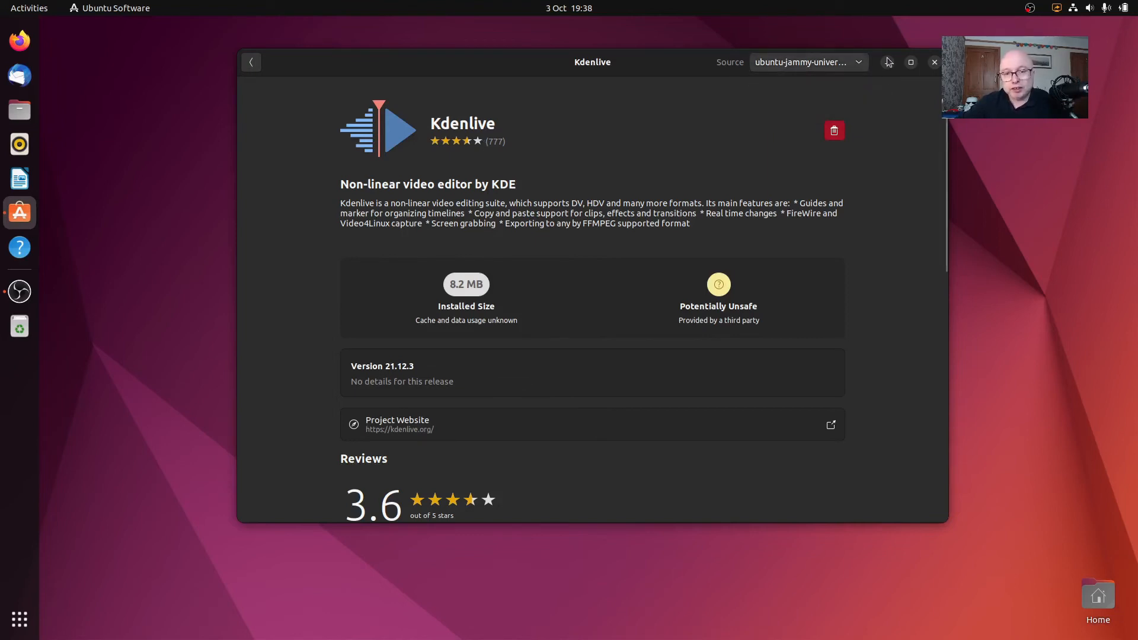
pyautogui.click(856, 71)
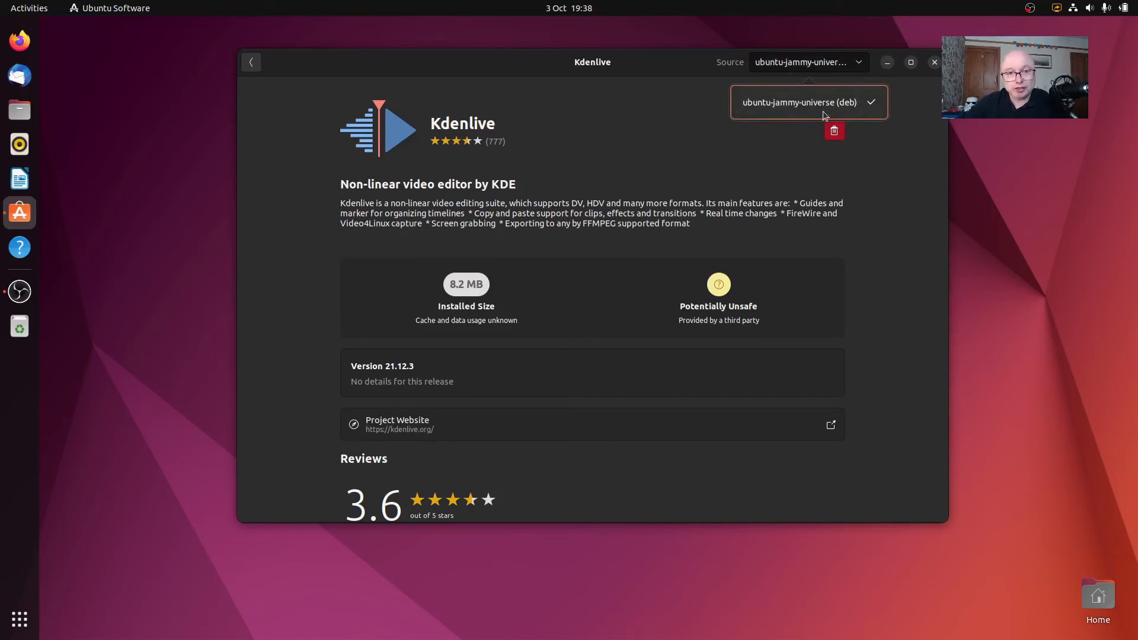
pyautogui.click(857, 67)
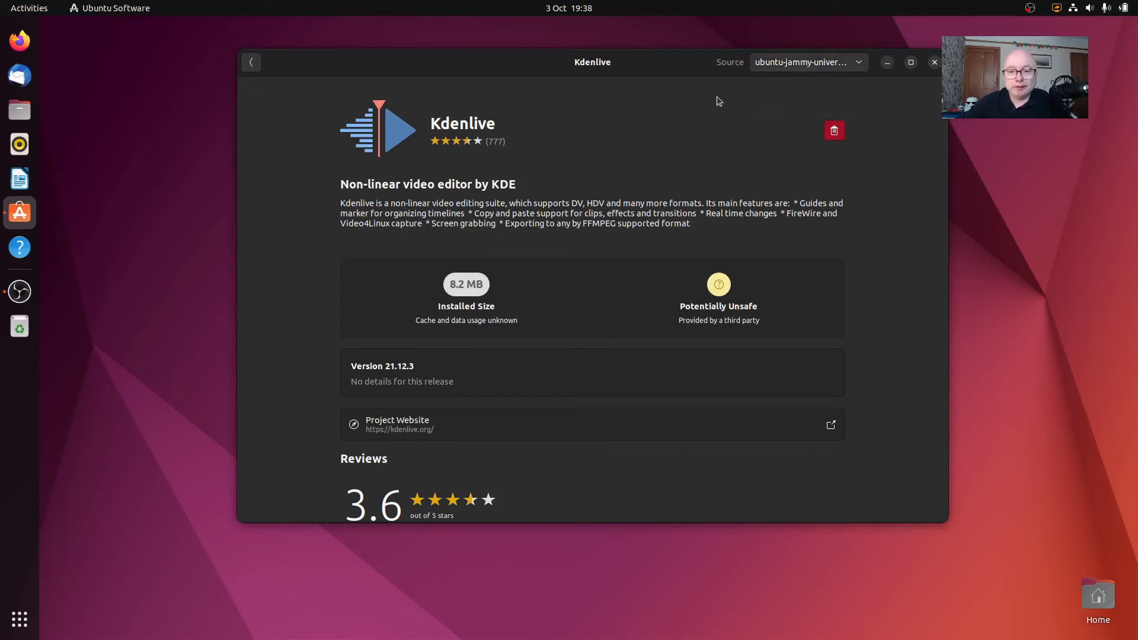
# Open the Snap listing of kdenlive and inspect the release channels available as its source.
pyautogui.click(251, 63)
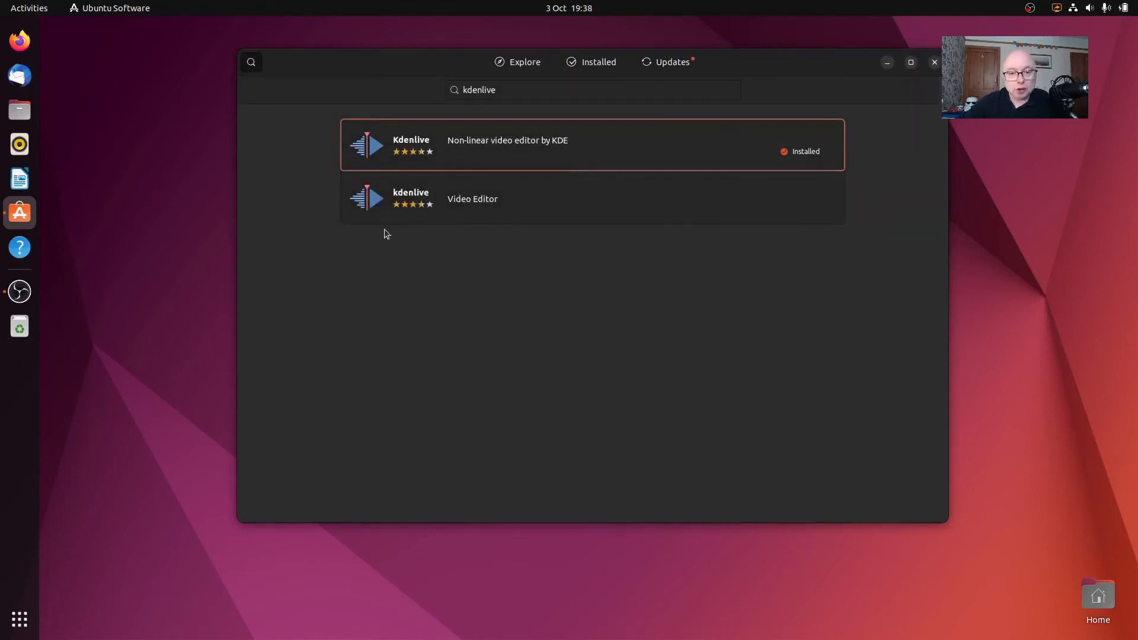
pyautogui.click(411, 197)
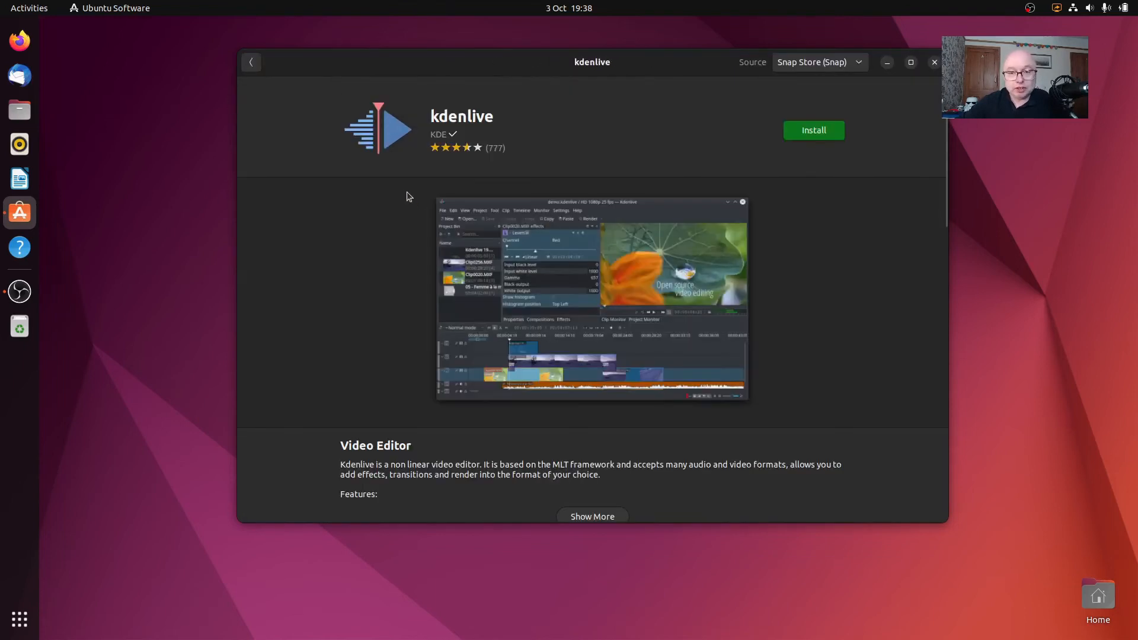
pyautogui.click(821, 62)
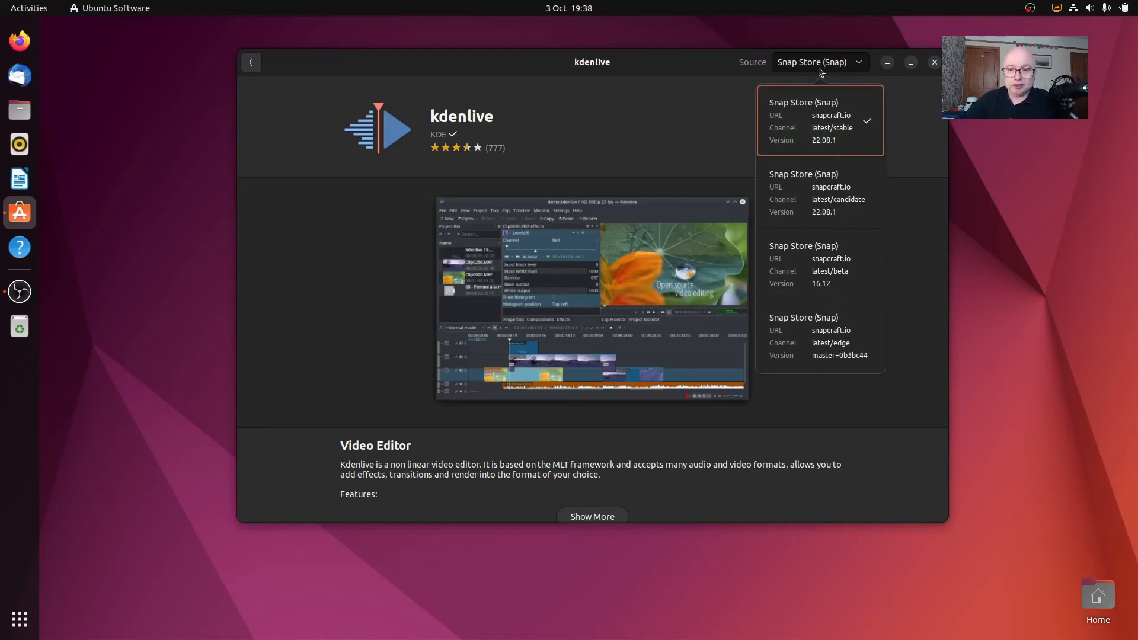
pyautogui.click(820, 70)
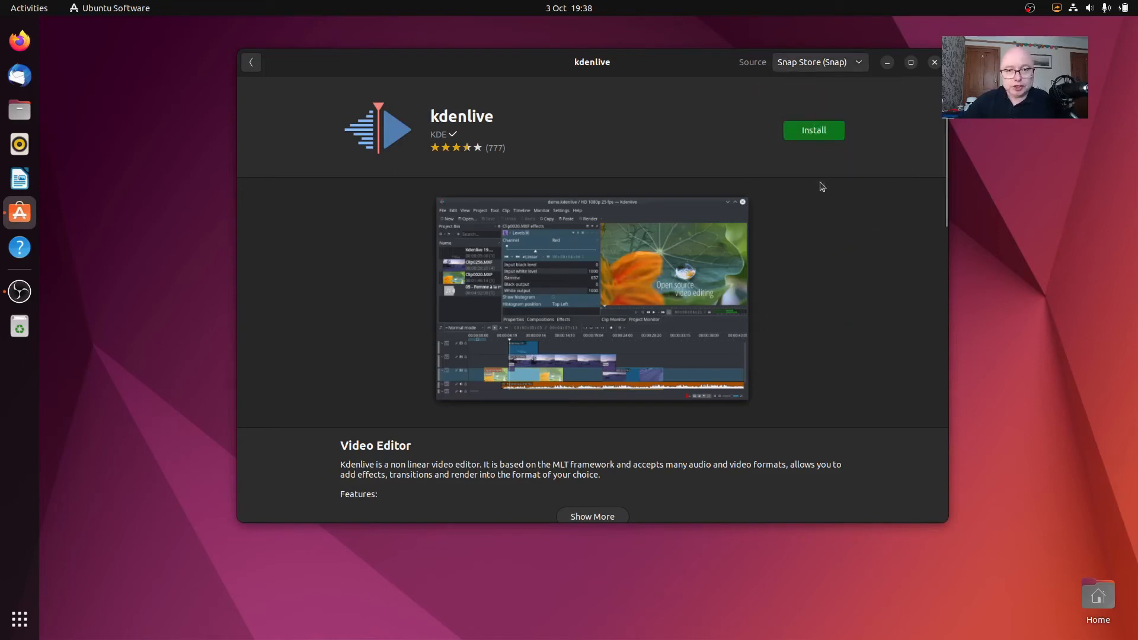
# Reopen the installed Kdenlive package to check its safety rating, and return to the search results.
pyautogui.click(253, 64)
pyautogui.click(458, 142)
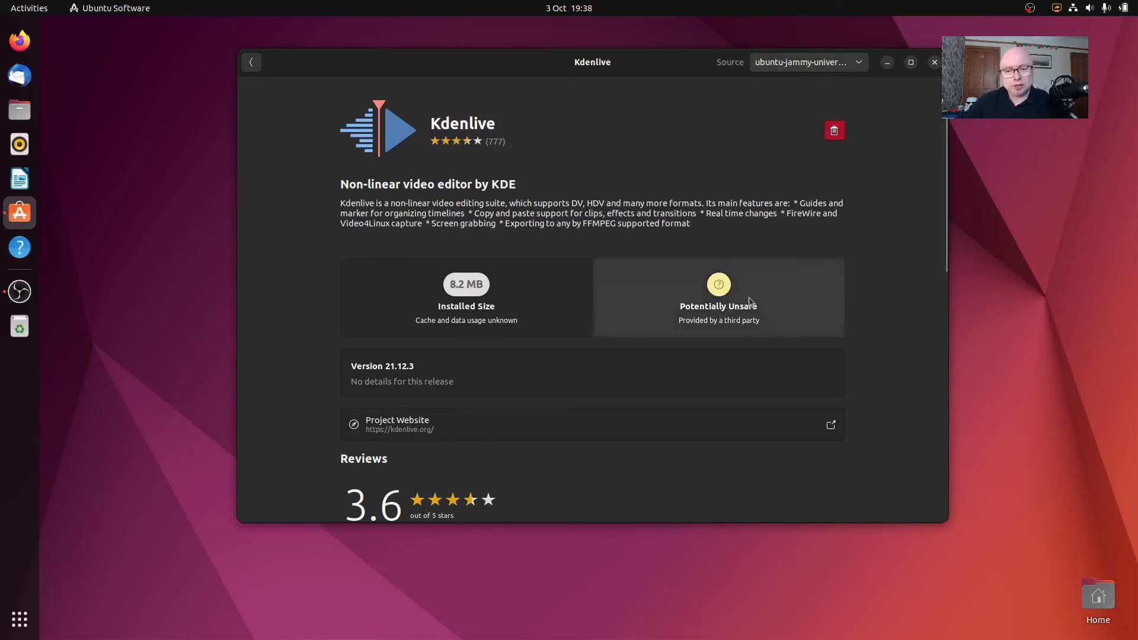
pyautogui.click(250, 63)
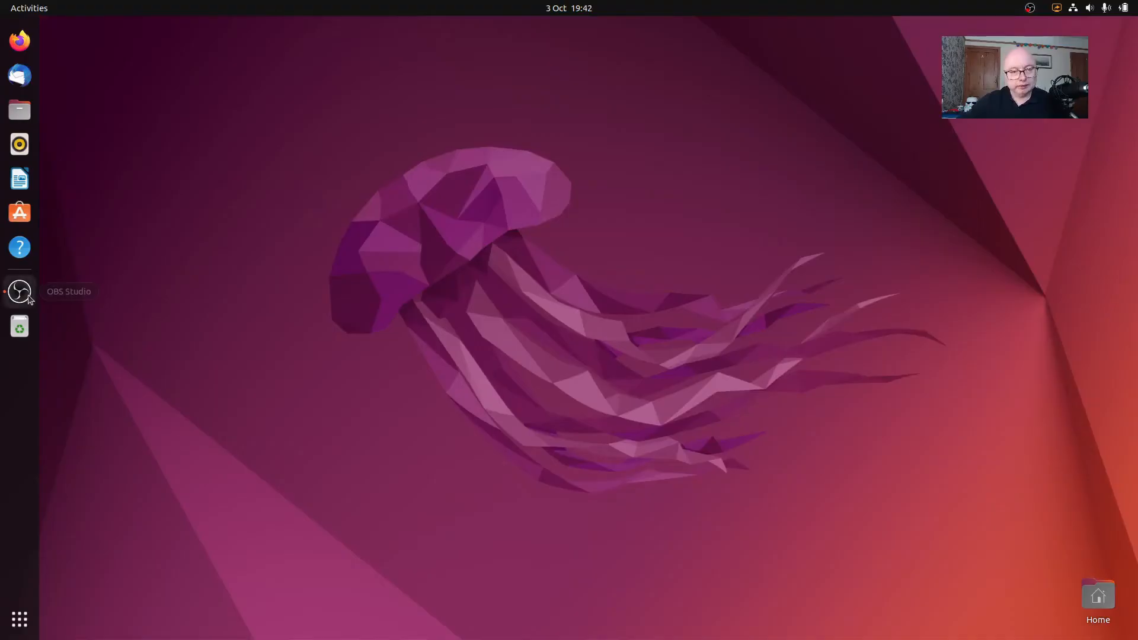
# Bring up OBS Studio to check the running recording, and minimise its window.
pyautogui.click(19, 291)
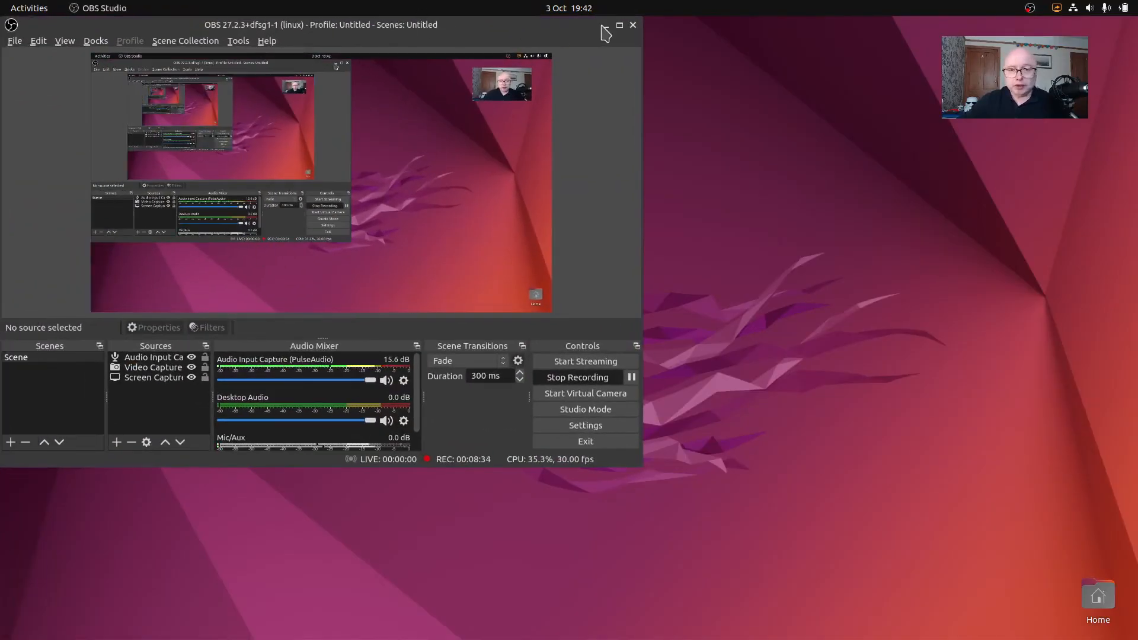
pyautogui.click(604, 26)
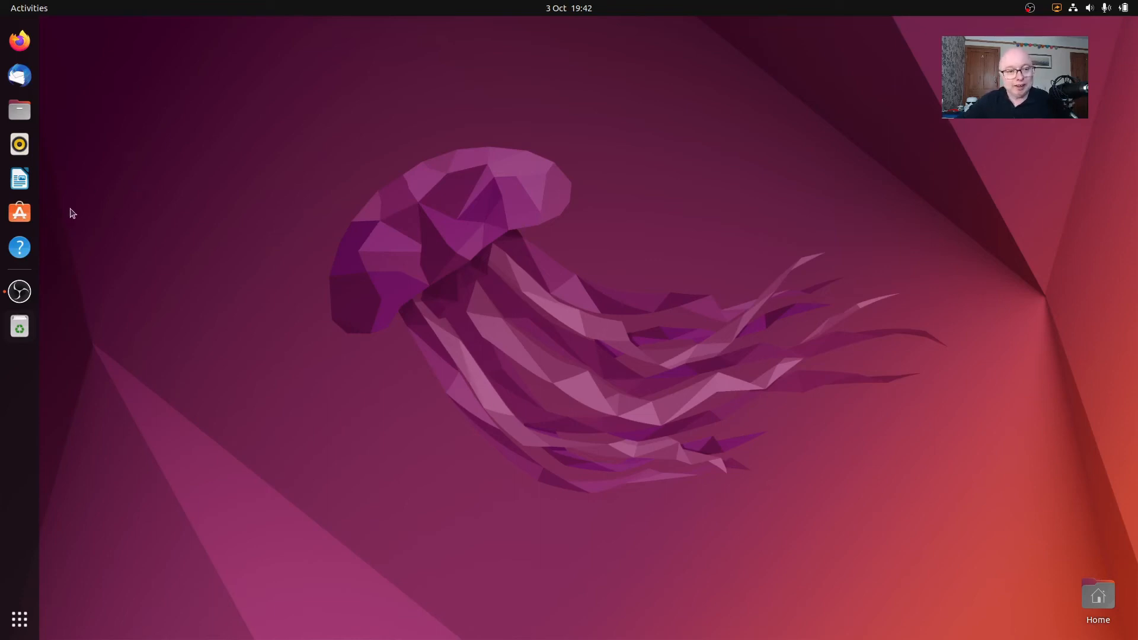
# Show all installed applications, look through the Utilities folder, and close the folder.
pyautogui.click(14, 622)
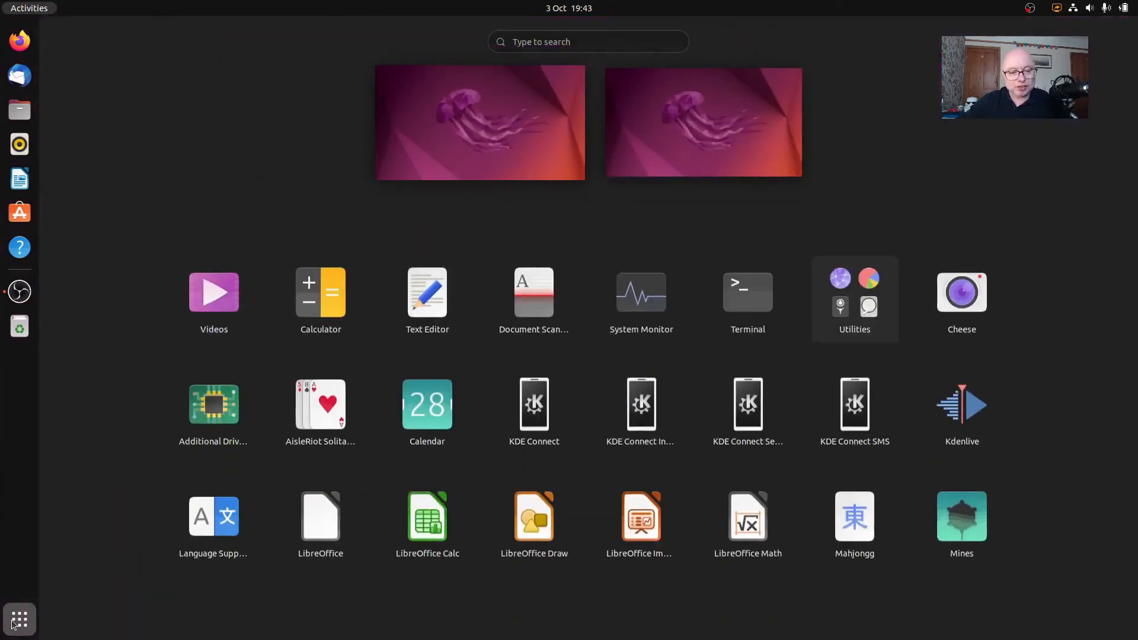
pyautogui.click(851, 299)
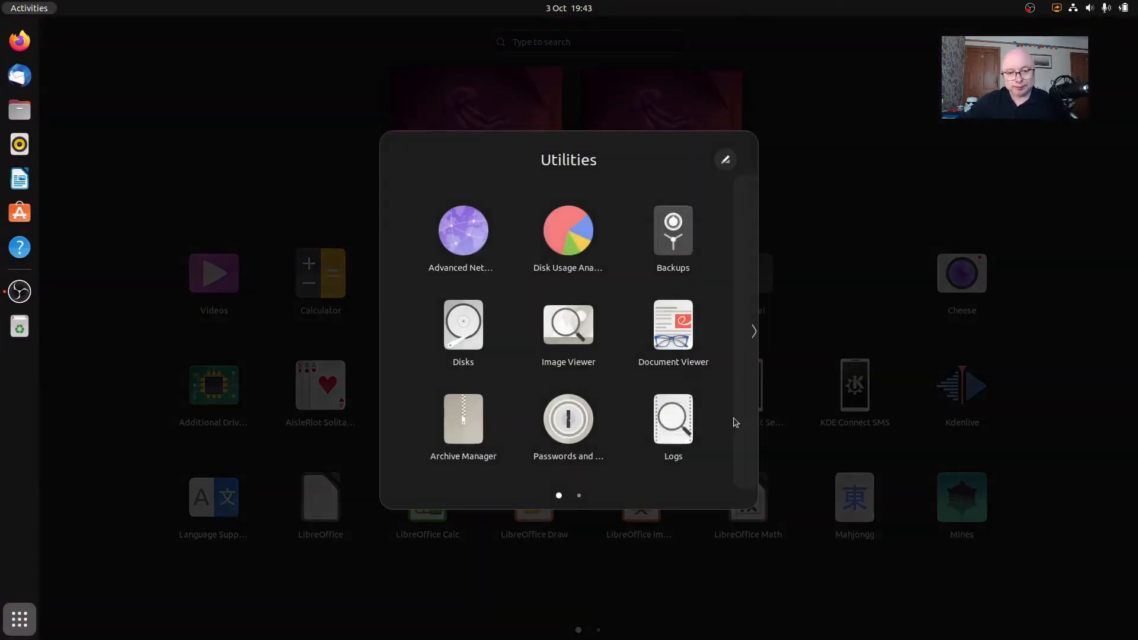
pyautogui.scroll(-1, 733, 421)
pyautogui.scroll(1, 730, 418)
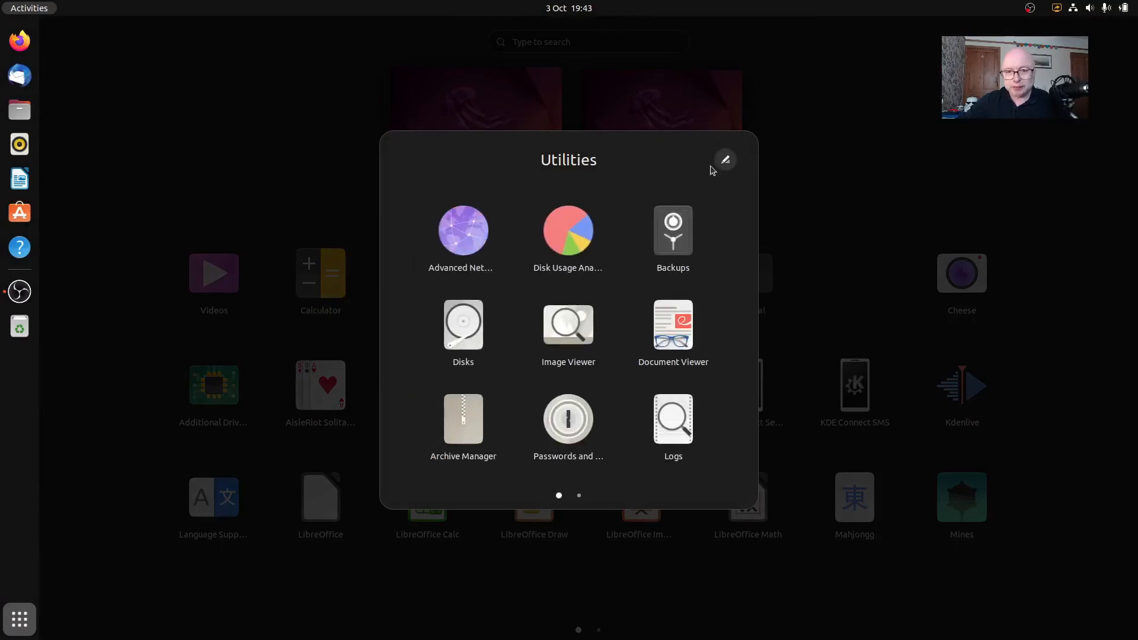
pyautogui.press('Escape')
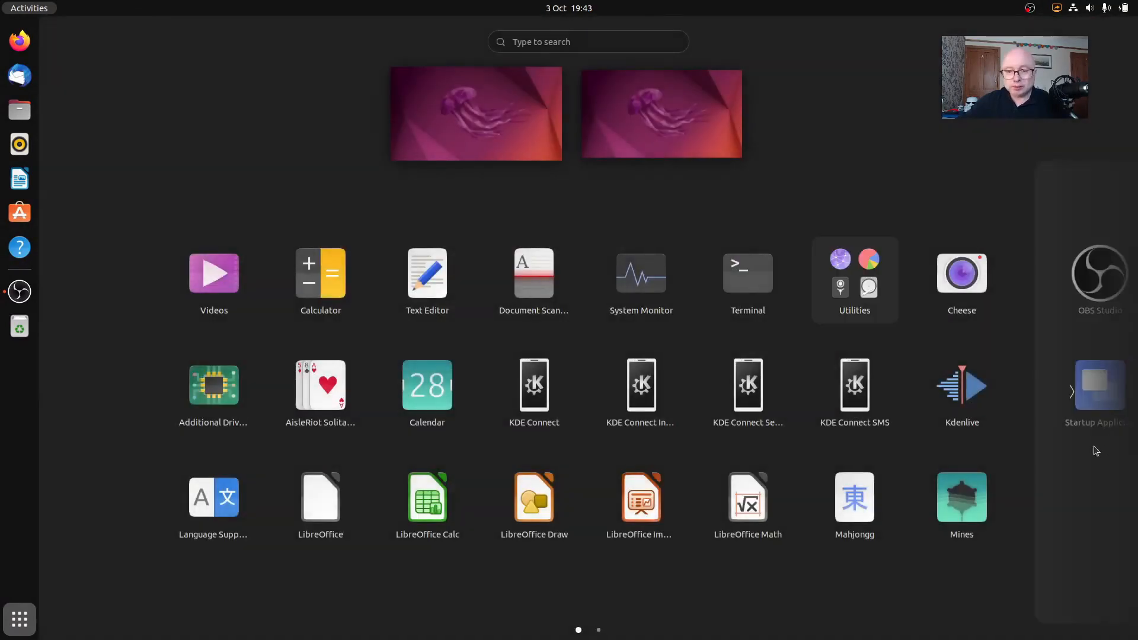
# Look through the second page of installed applications, and return to the first page.
pyautogui.moveTo(1105, 415)
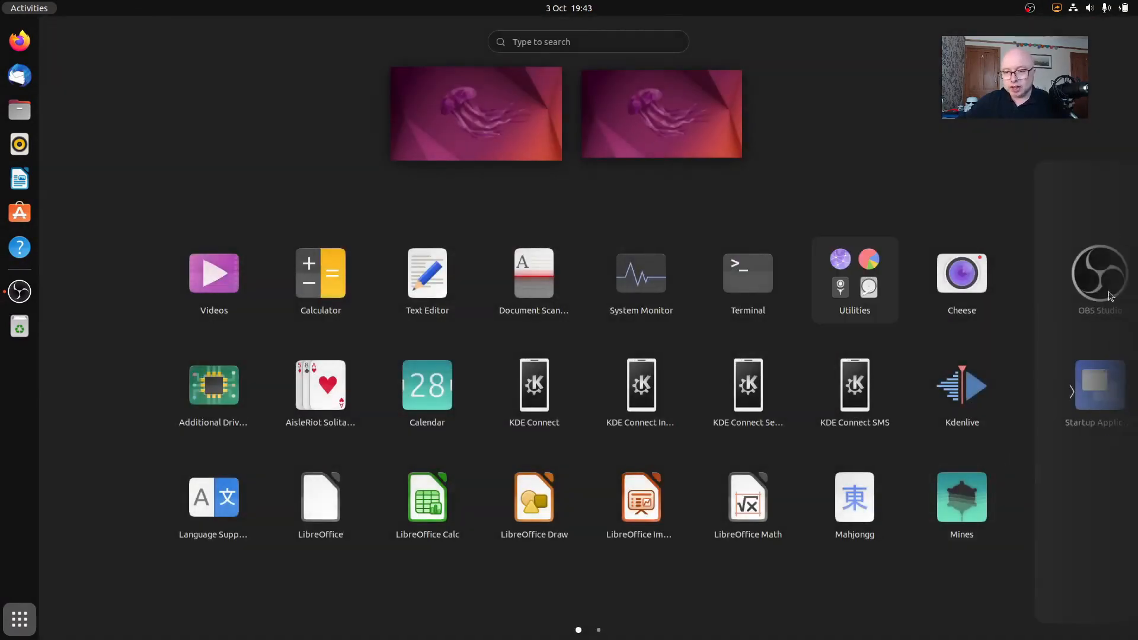
pyautogui.click(1114, 405)
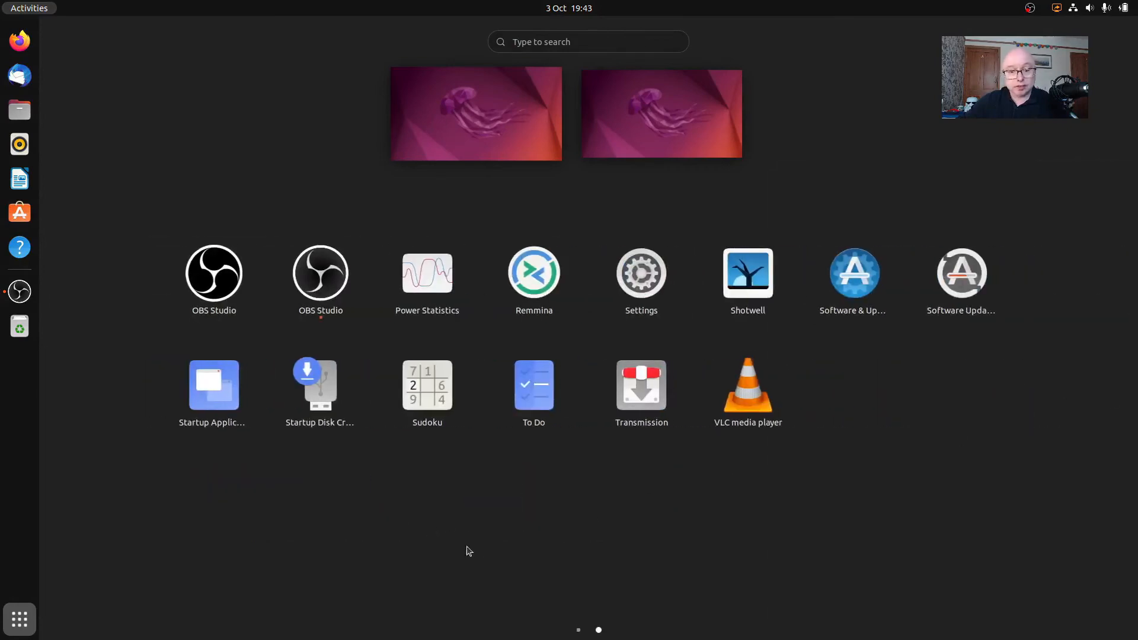
pyautogui.scroll(1, 495, 543)
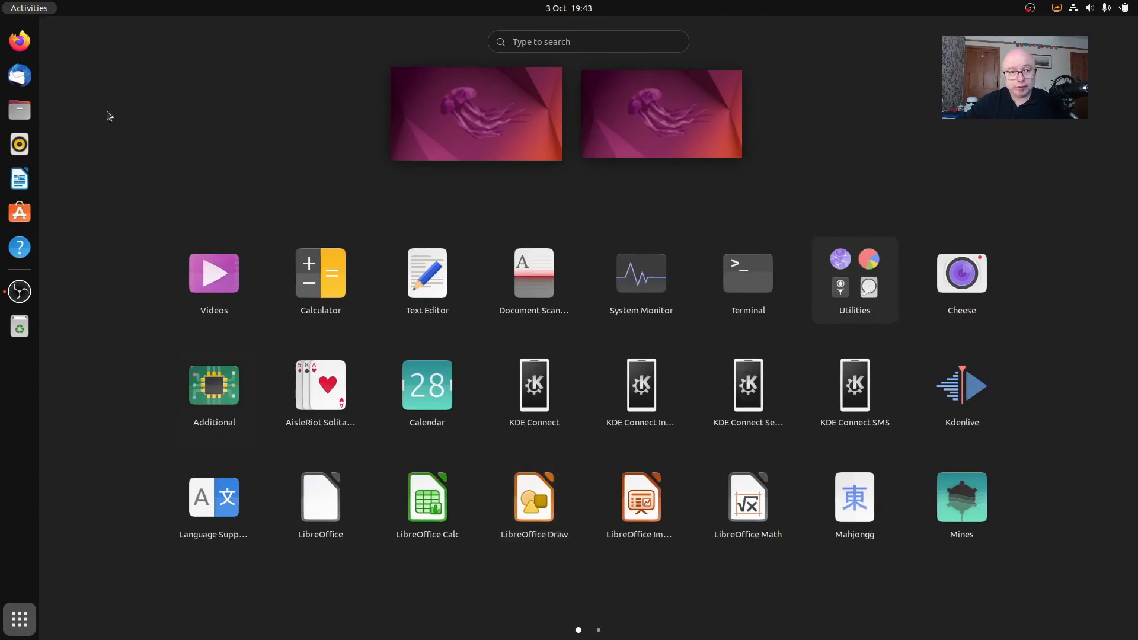
# Open the file manager, move its window towards the middle of the desktop to view the Home folder, and close it.
pyautogui.click(20, 110)
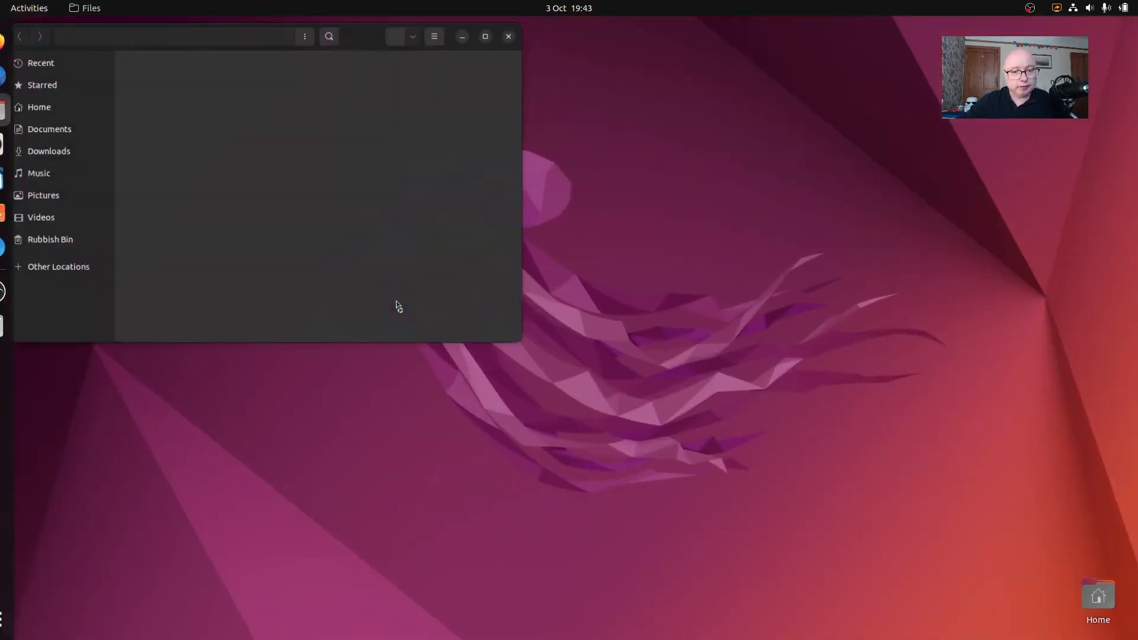
pyautogui.moveTo(373, 30); pyautogui.dragTo(803, 173)
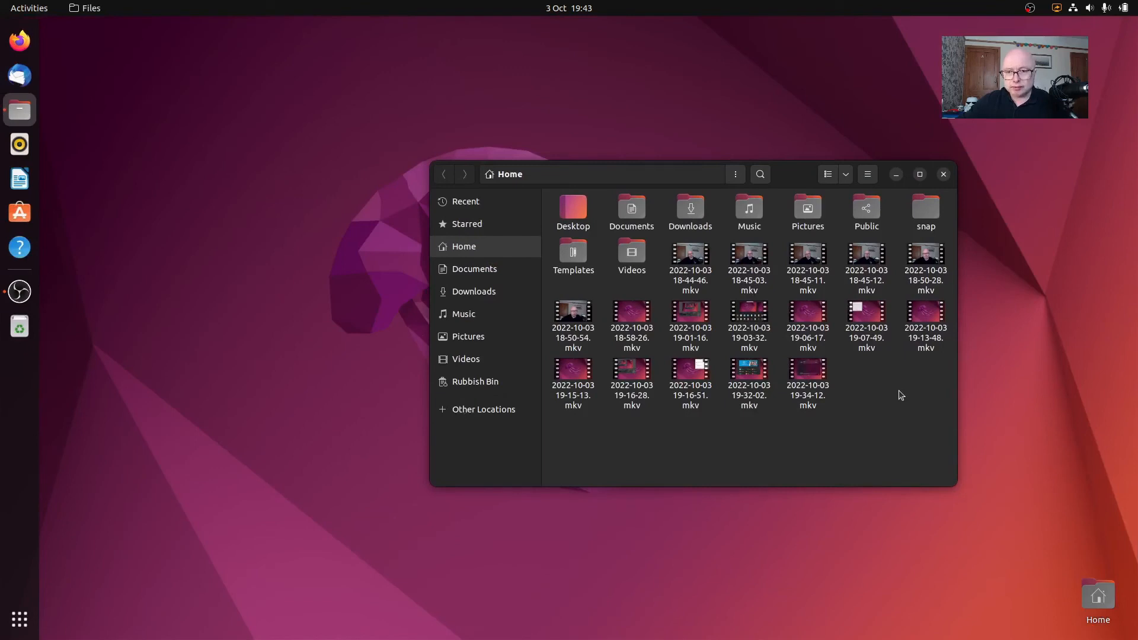
pyautogui.click(944, 175)
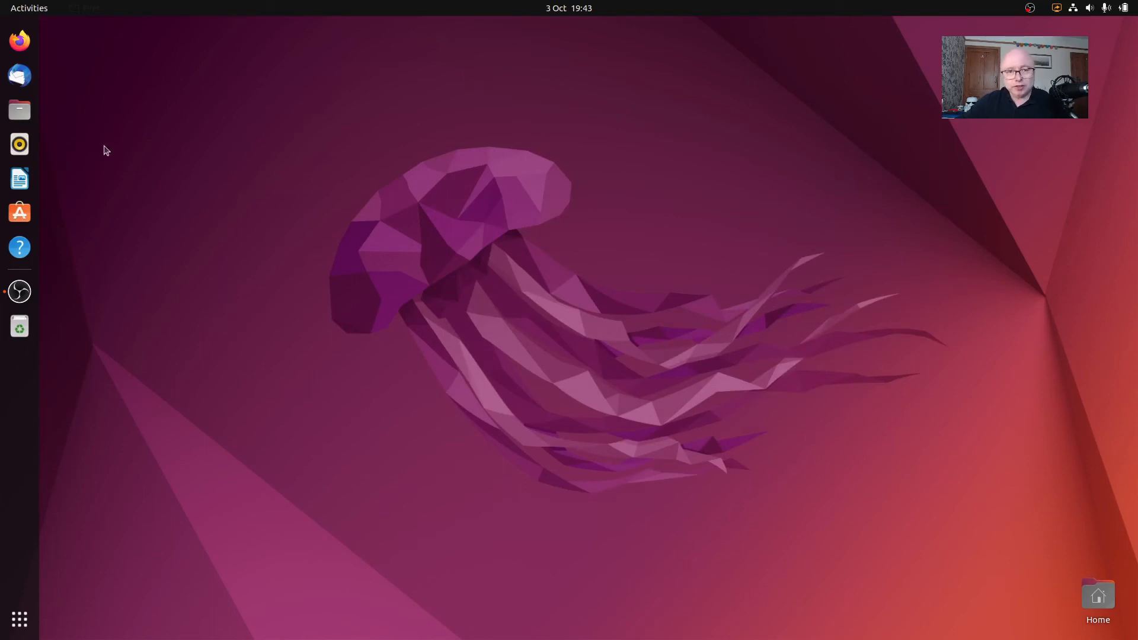
# Read the pending desktop notifications, and open Ubuntu Software.
pyautogui.click(552, 8)
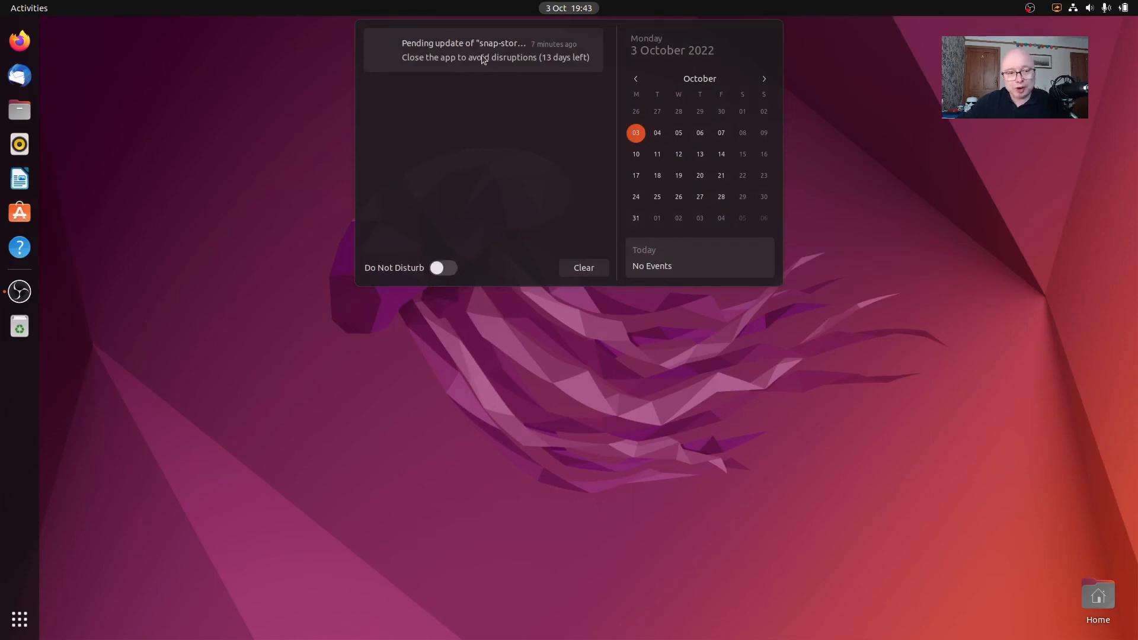
pyautogui.click(23, 214)
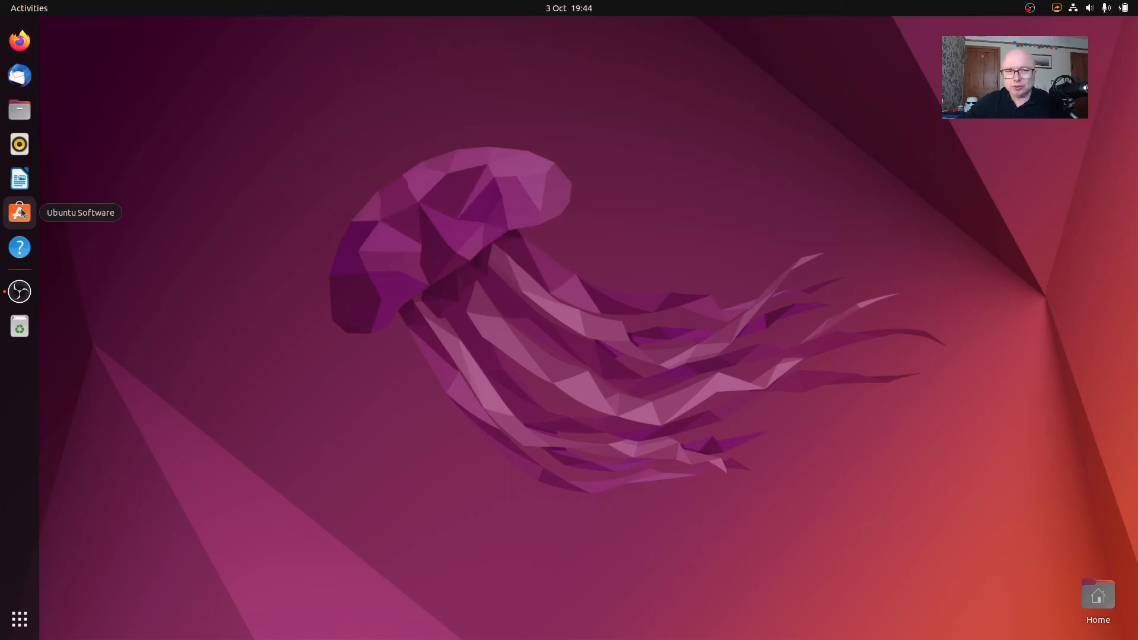
pyautogui.click(22, 213)
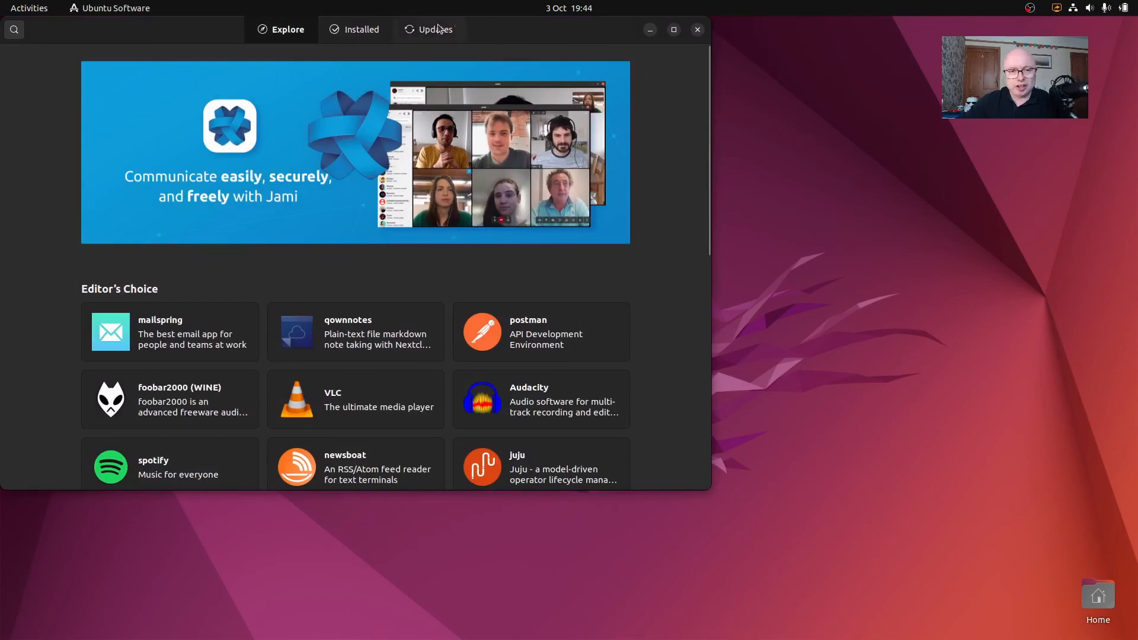
# Try to install all pending application updates, authenticating with the account password, and close Ubuntu Software.
pyautogui.click(439, 30)
pyautogui.click(481, 74)
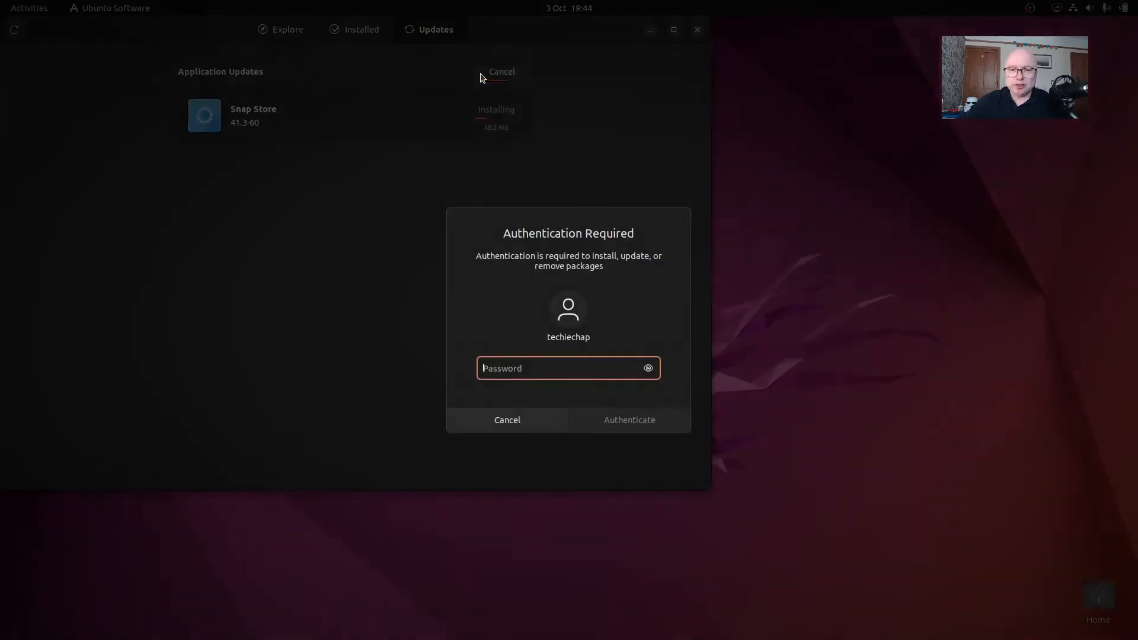
pyautogui.write('******')
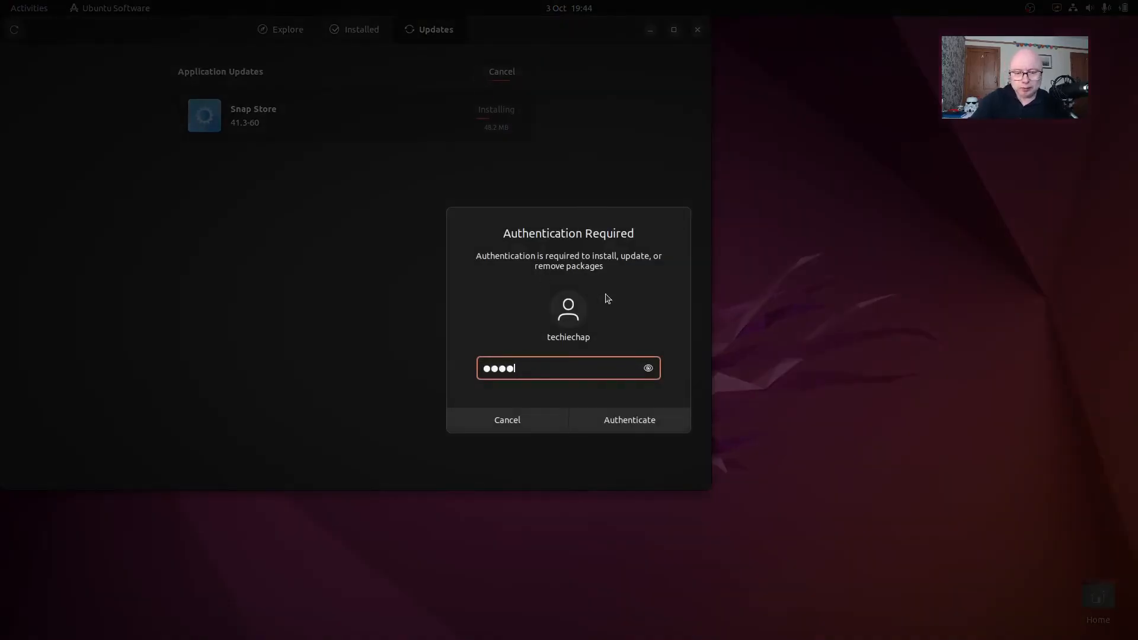
pyautogui.press('Return')
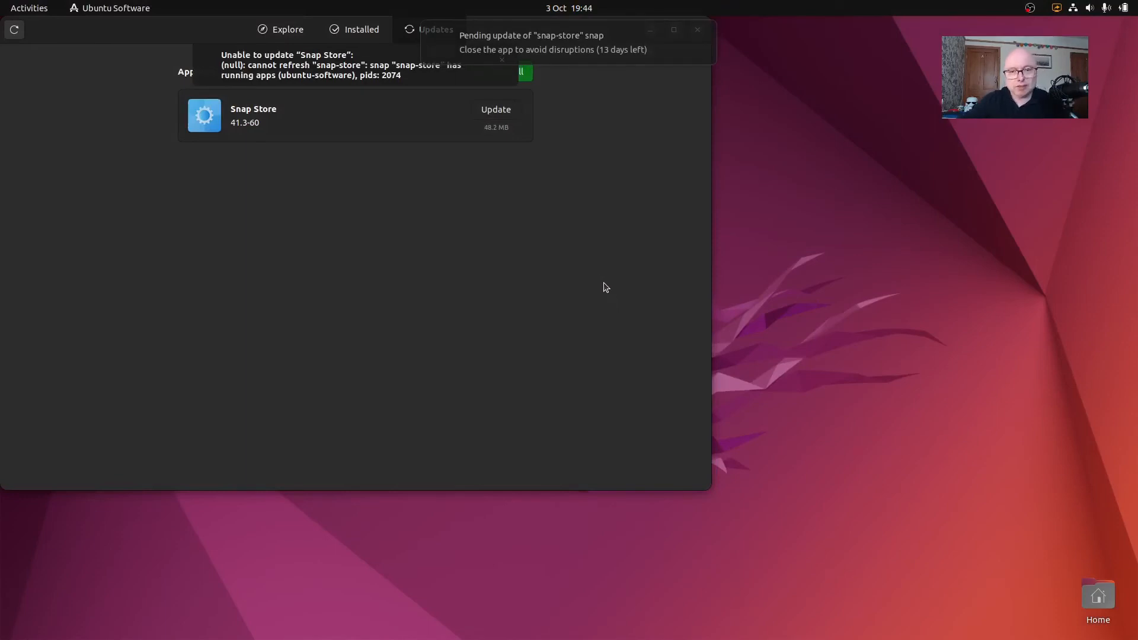
pyautogui.moveTo(230, 36); pyautogui.dragTo(239, 114)
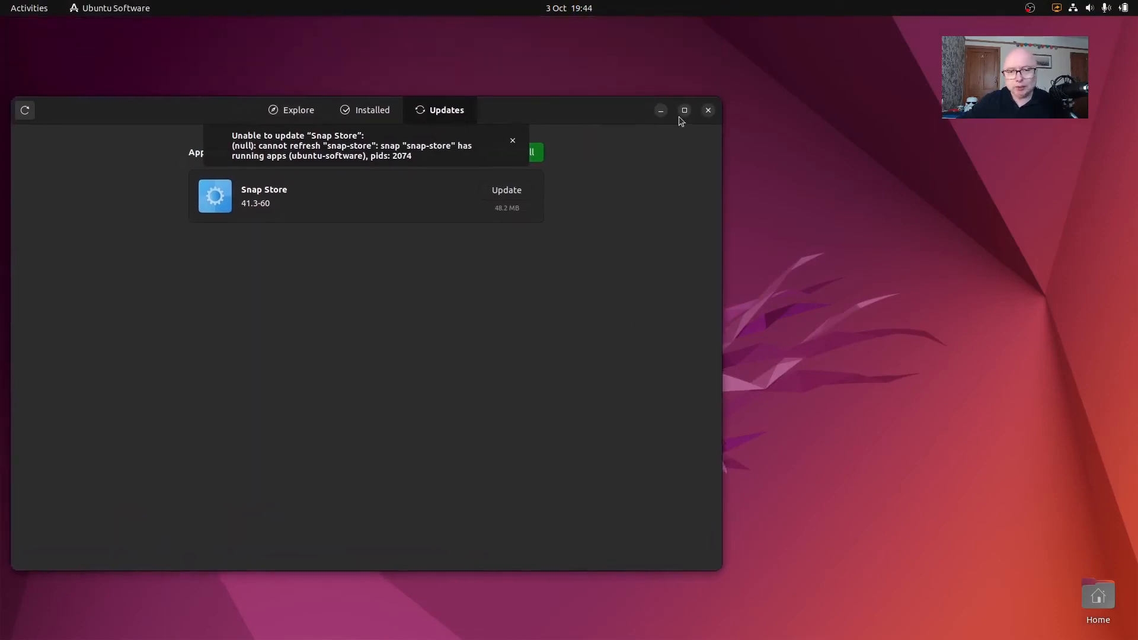
pyautogui.click(709, 119)
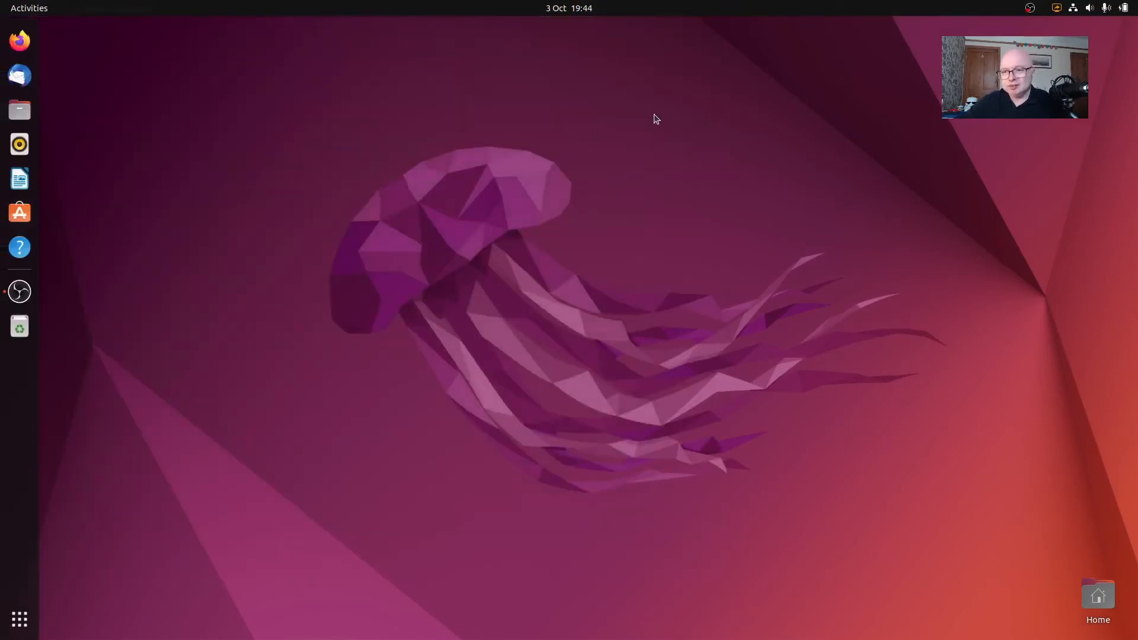
# Browse both pages of the installed applications again, and return to the desktop.
pyautogui.click(20, 620)
pyautogui.scroll(-1, 599, 595)
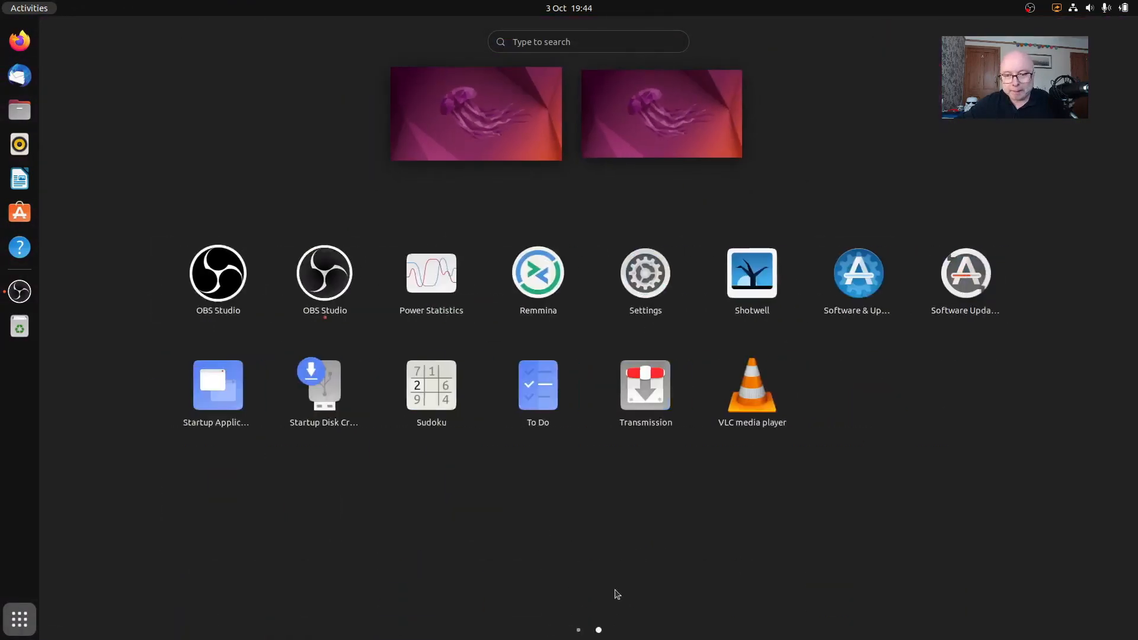
pyautogui.scroll(1, 916, 545)
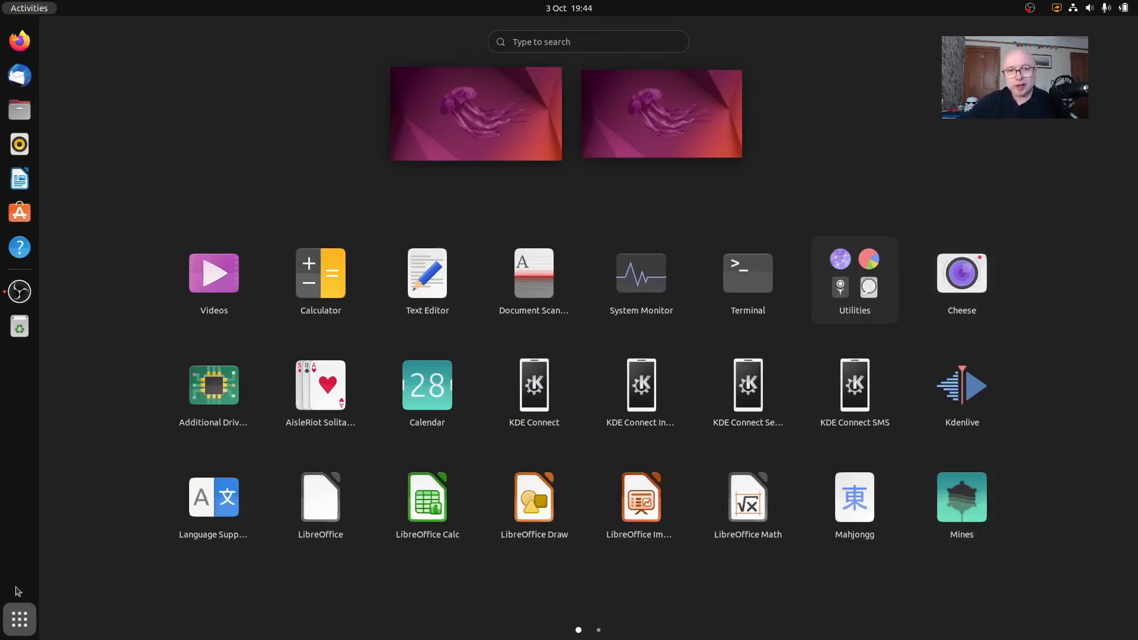
pyautogui.click(5, 630)
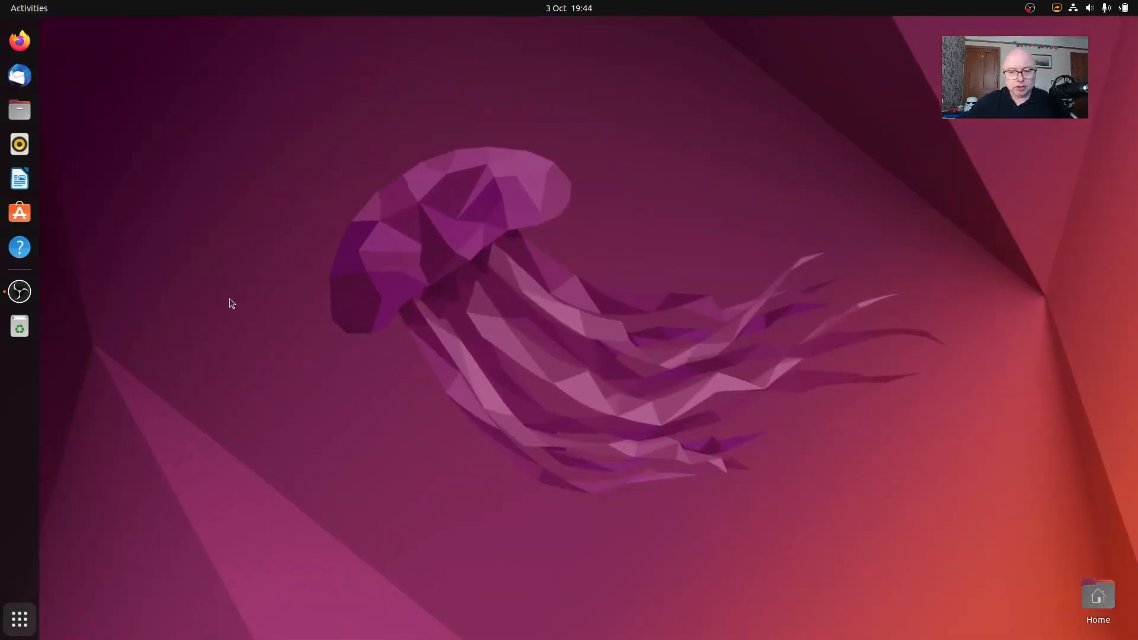
# Launch Calendar from the installed applications to view its month layout, and close it.
pyautogui.click(9, 620)
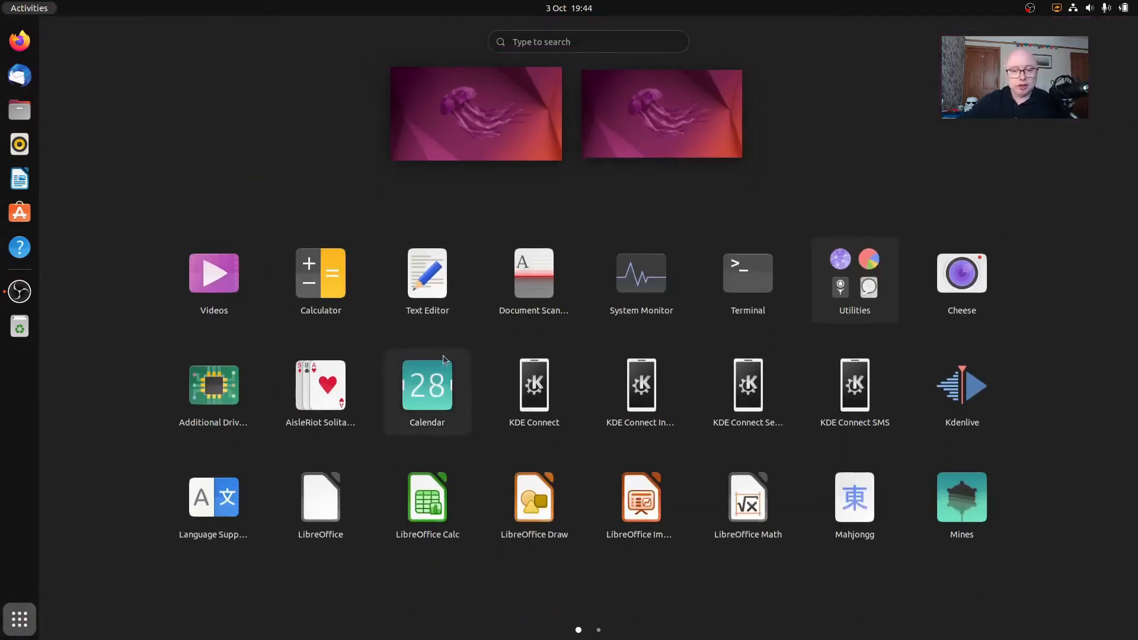
pyautogui.click(432, 401)
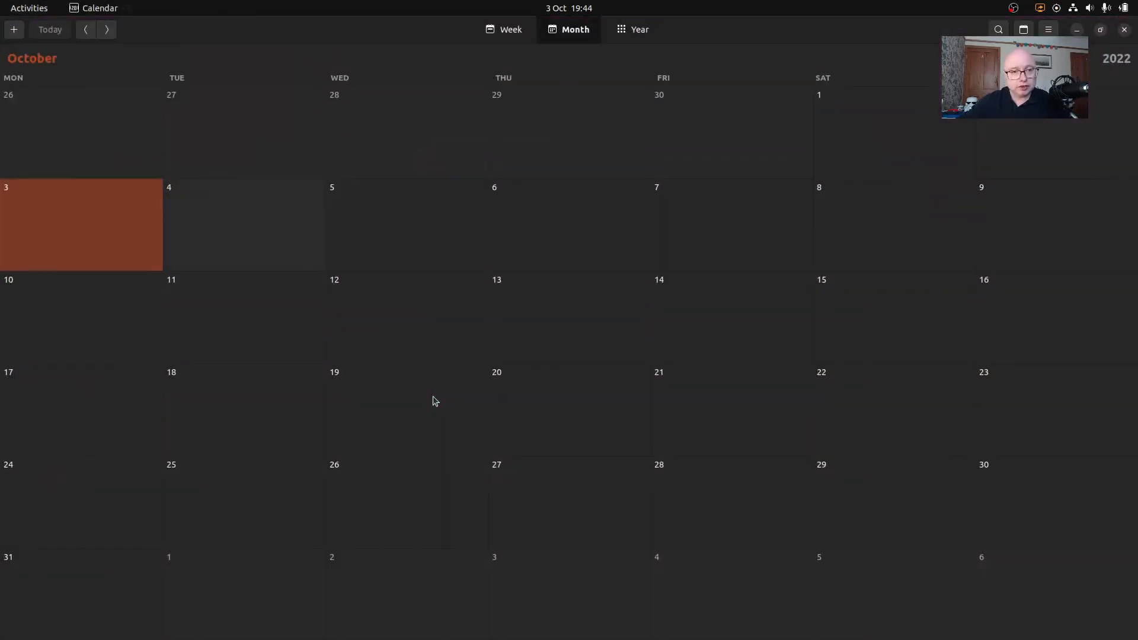
pyautogui.click(1122, 33)
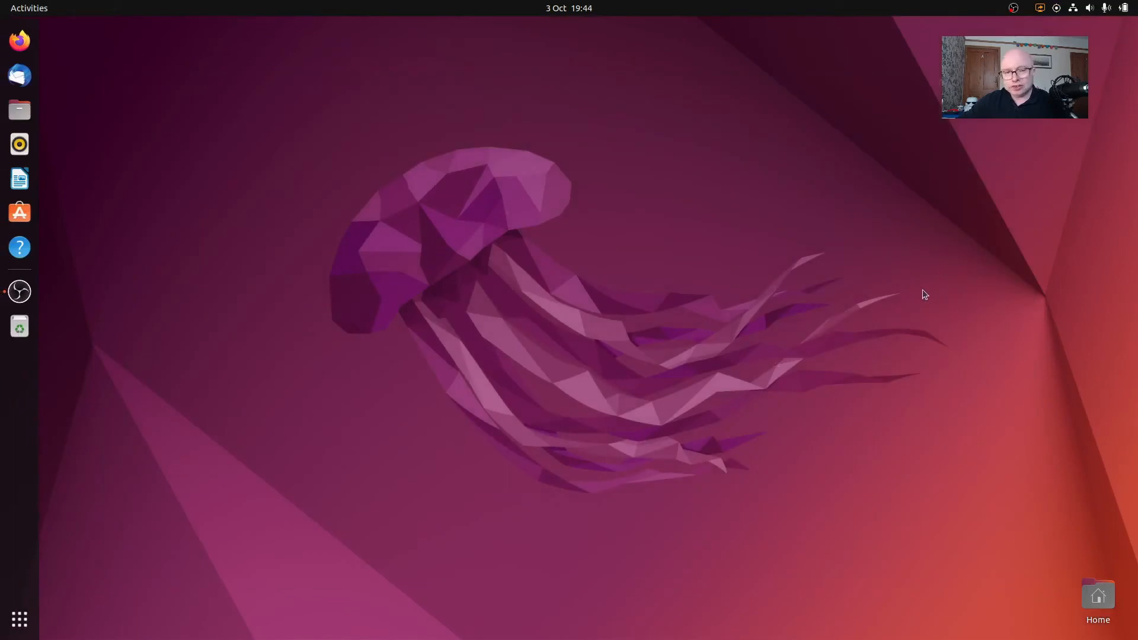
# Launch System Monitor, show its resource graphs, and move the window to the other side of the desktop.
pyautogui.click(11, 623)
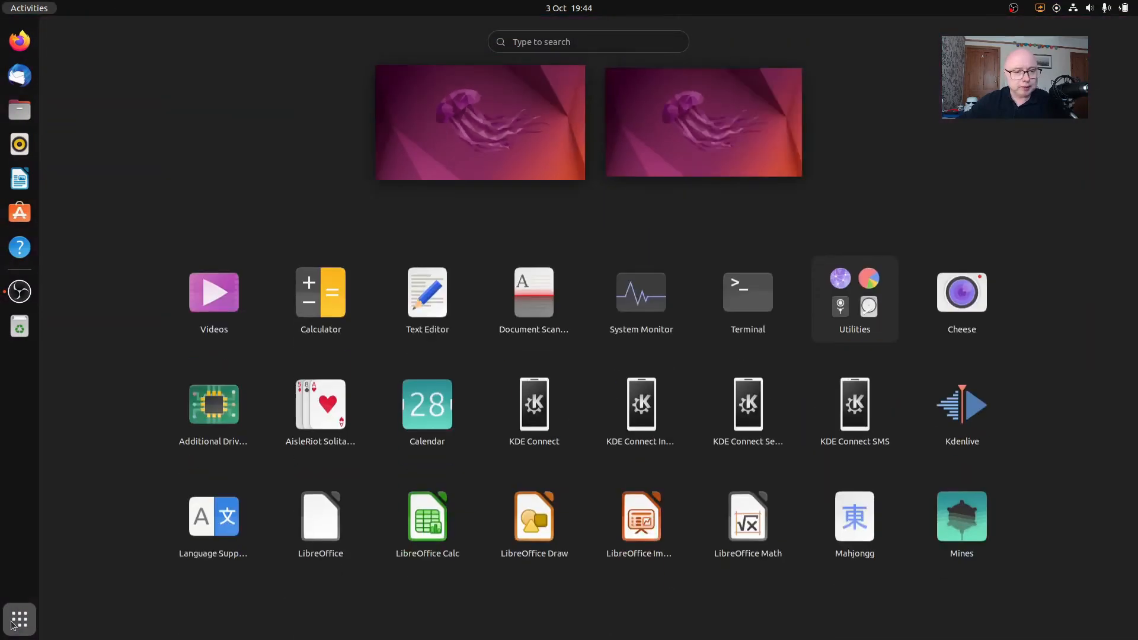
pyautogui.click(12, 624)
pyautogui.click(12, 623)
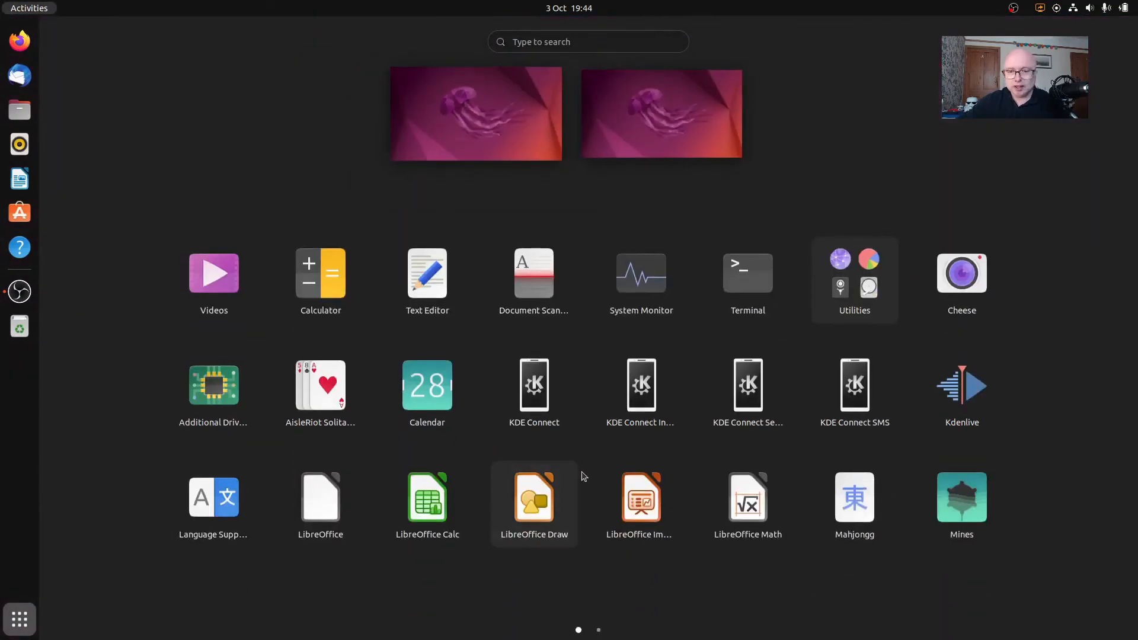
pyautogui.click(650, 290)
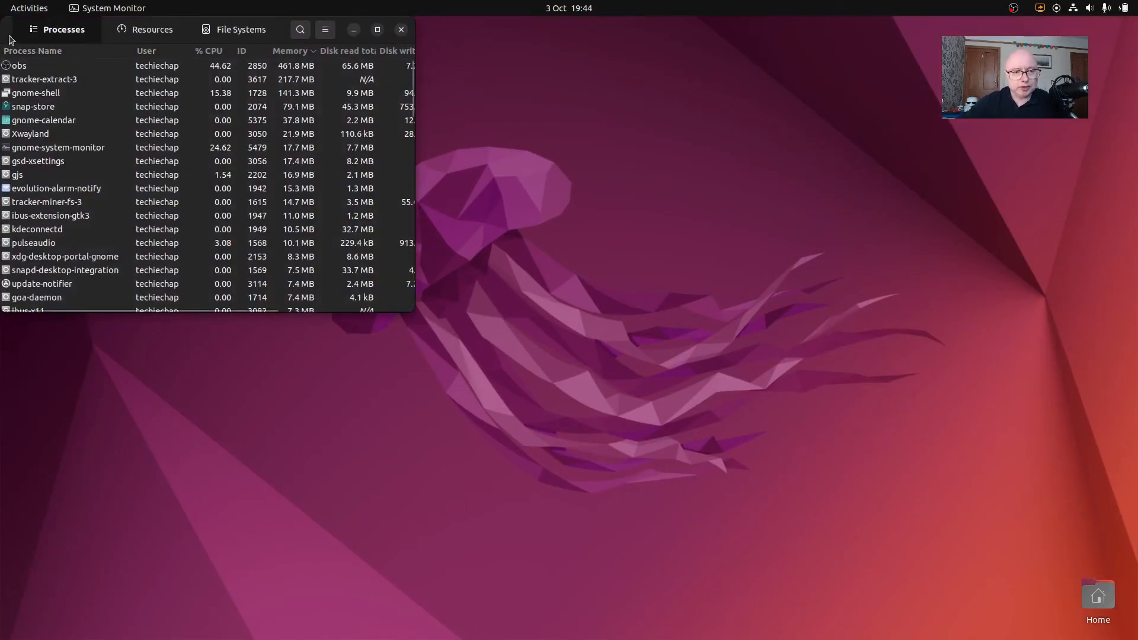
pyautogui.click(143, 29)
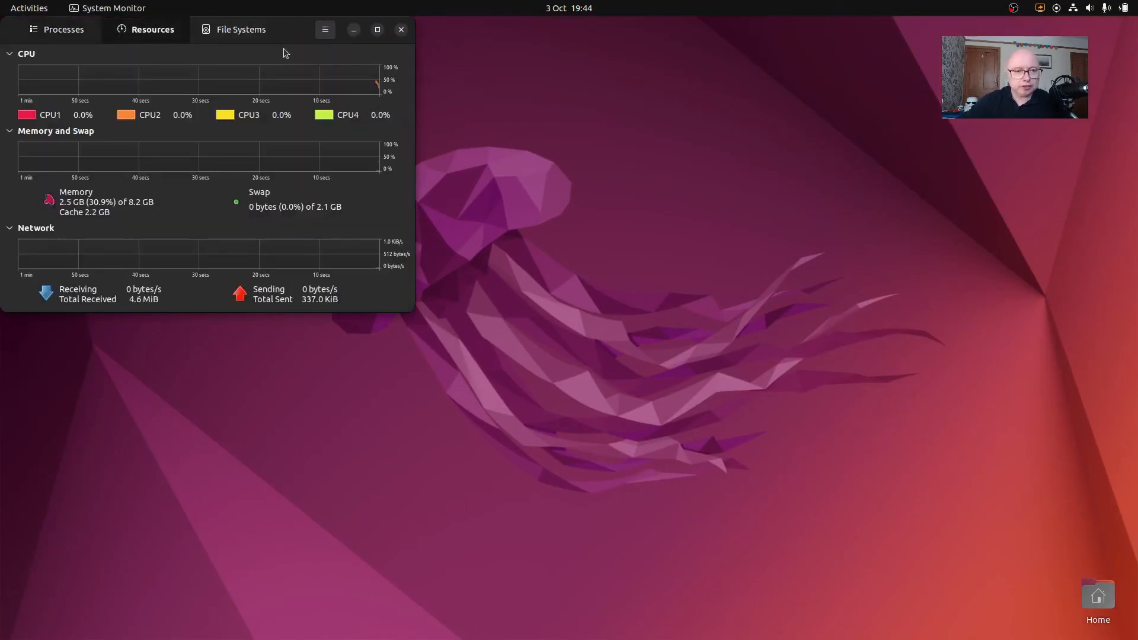
pyautogui.moveTo(293, 27); pyautogui.dragTo(982, 80)
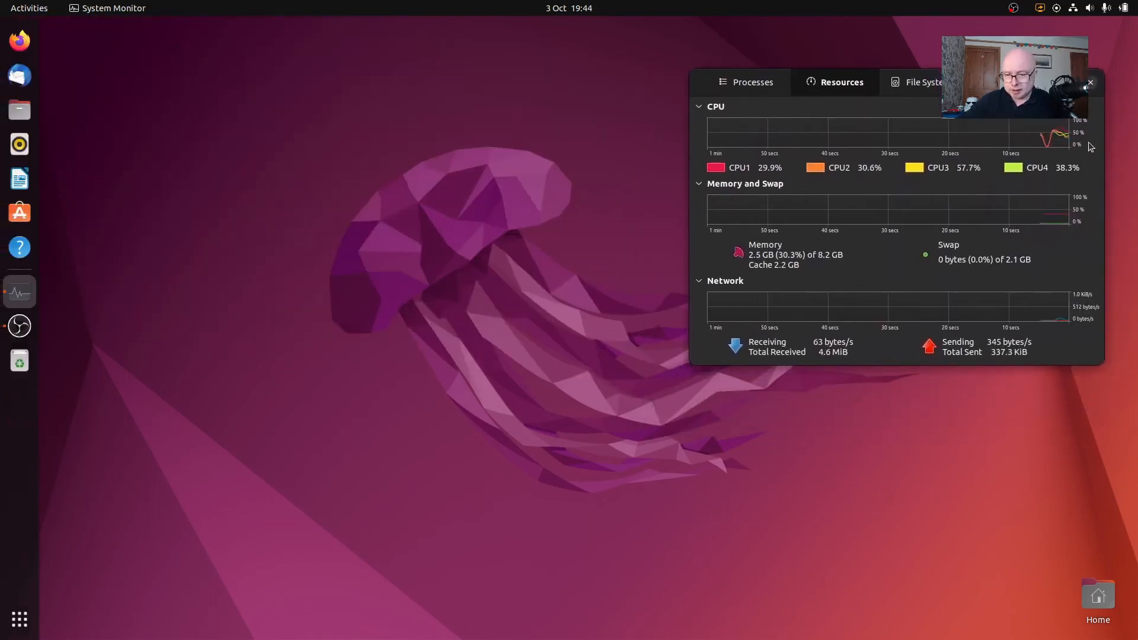
# Inspect the tracker-extract-3 process and its available actions in the process list, and return to the resource graphs.
pyautogui.click(748, 85)
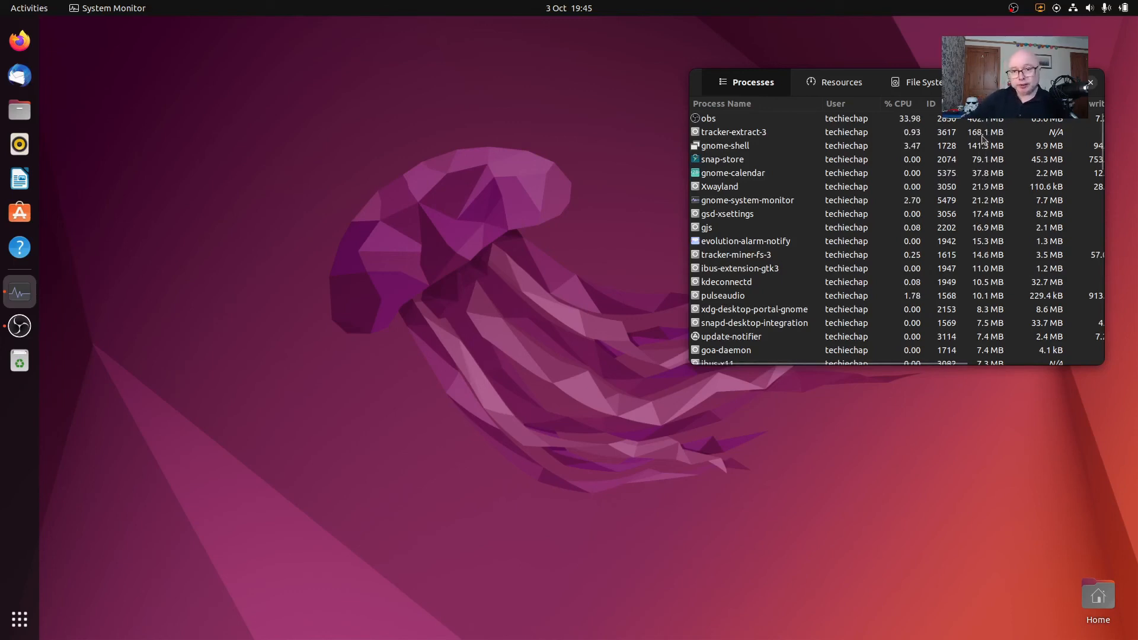
pyautogui.click(713, 136)
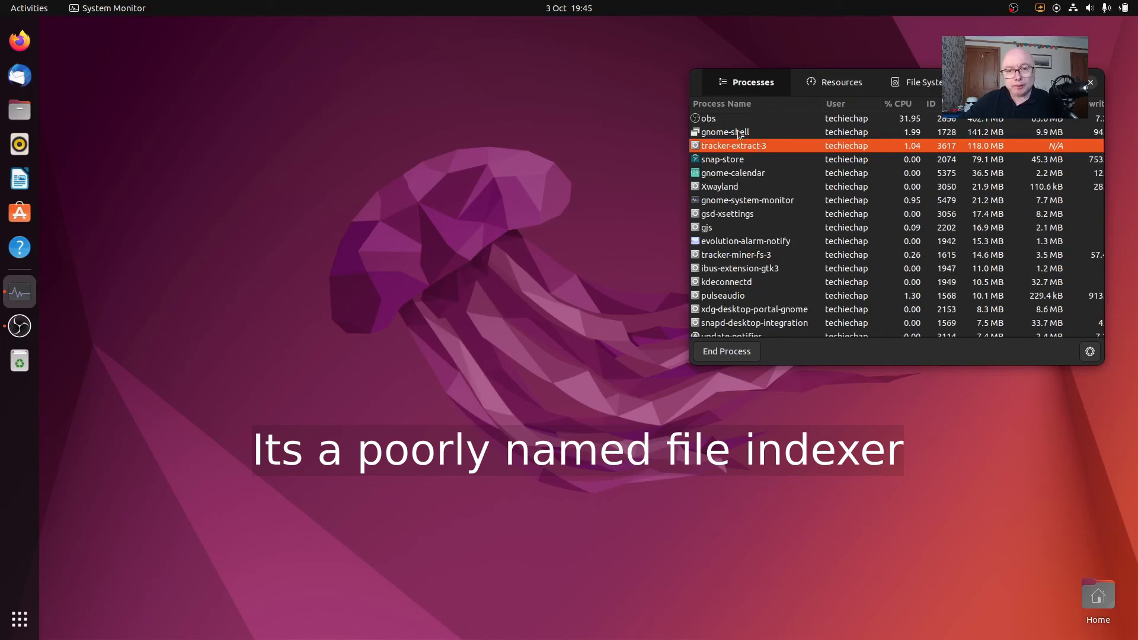
pyautogui.rightClick(760, 146)
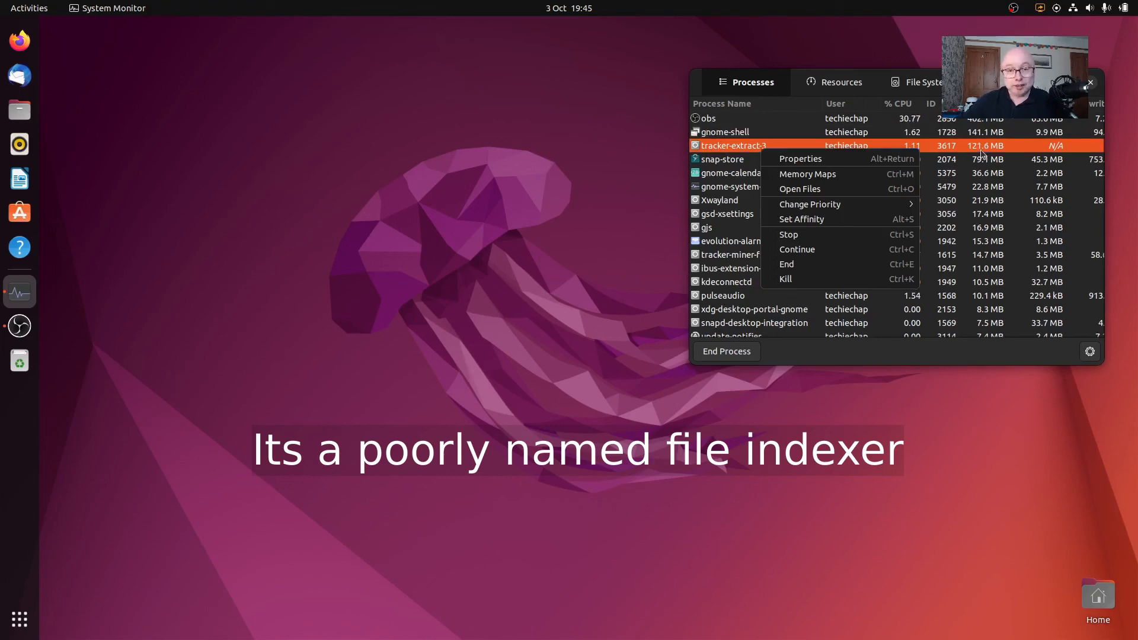
pyautogui.click(516, 165)
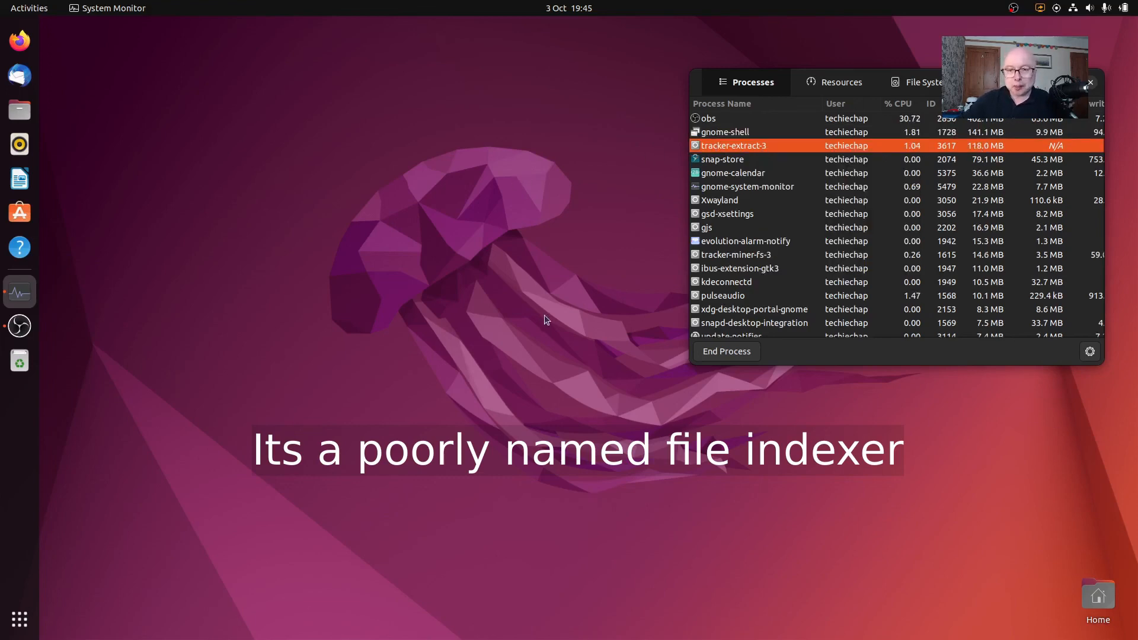
pyautogui.click(217, 335)
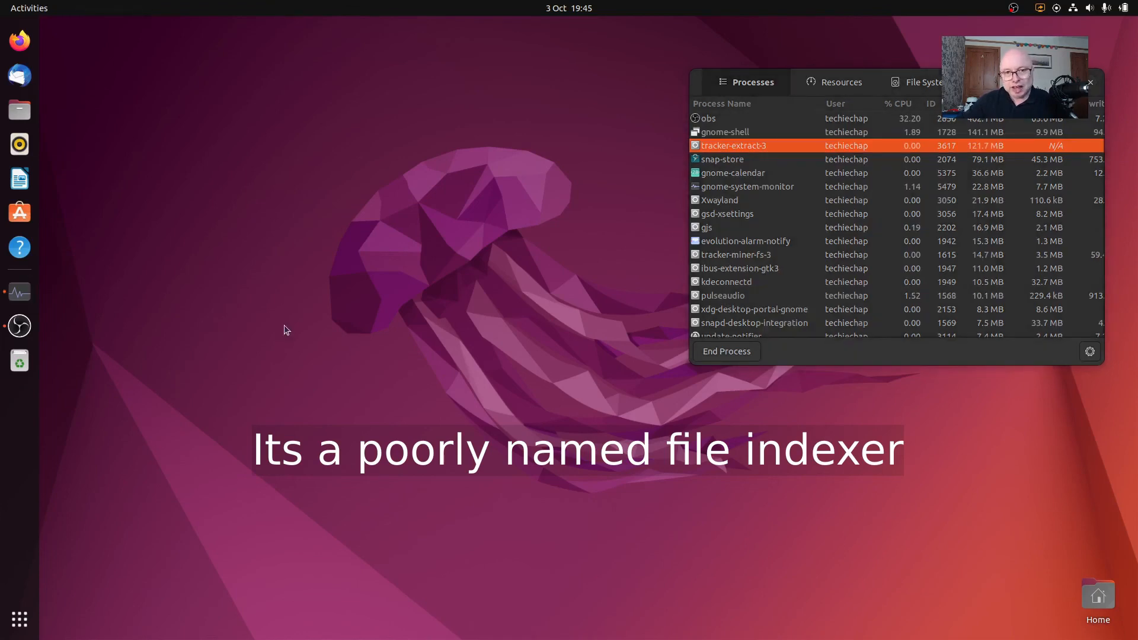
pyautogui.click(842, 82)
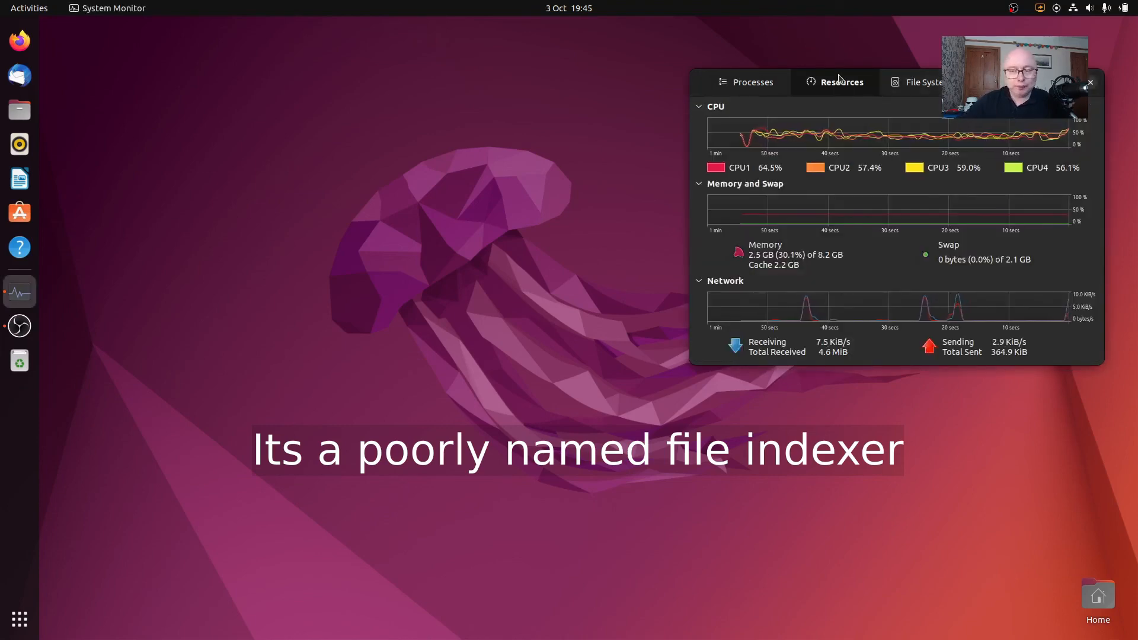